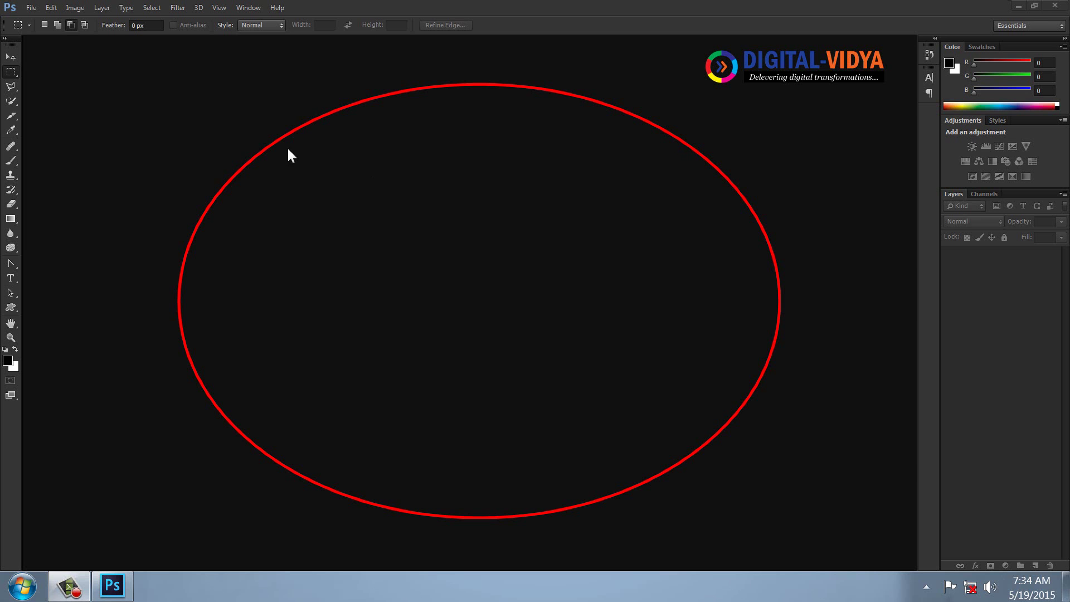
Step: Create a new document with the Fit to Screen preset, named 'Drpshadw'
left_click(31, 7)
left_click(38, 26)
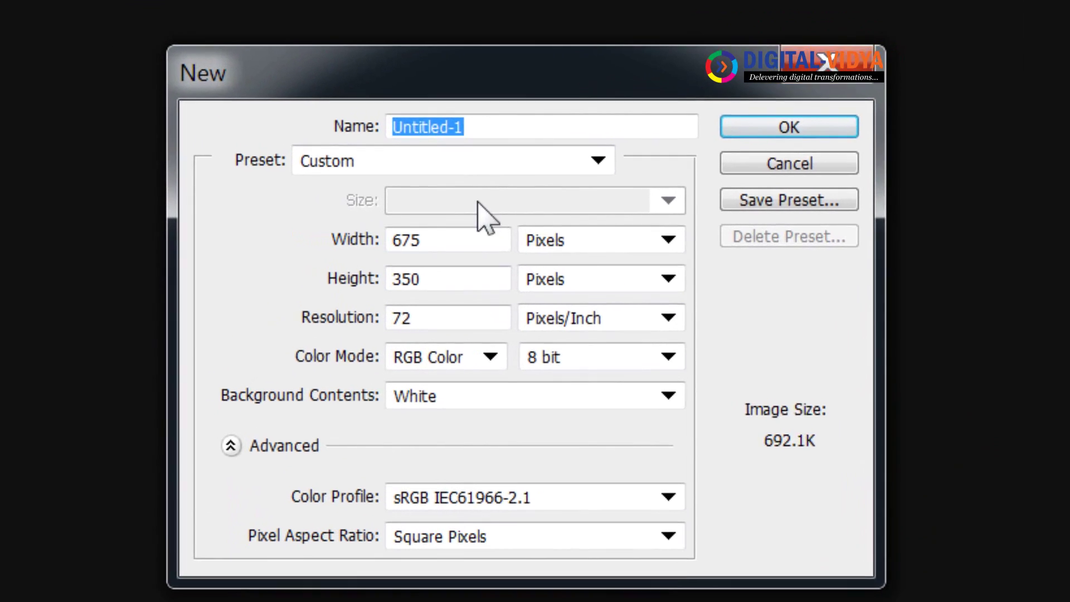
left_click(480, 161)
left_click(394, 299)
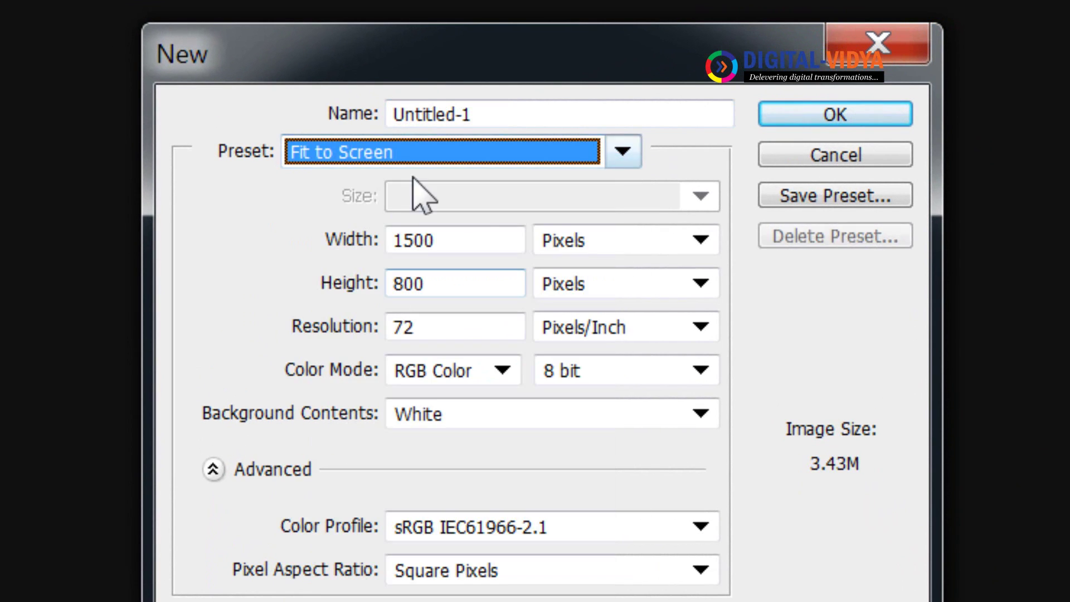
left_click(536, 111)
type("Drp")
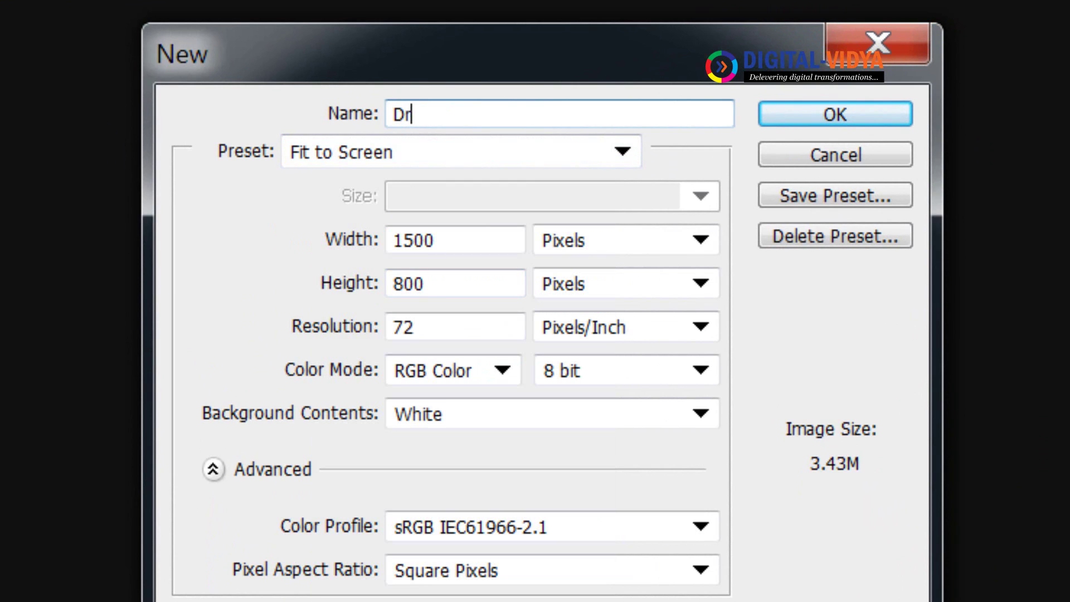
type("shade")
key("BackSpace")
type("w")
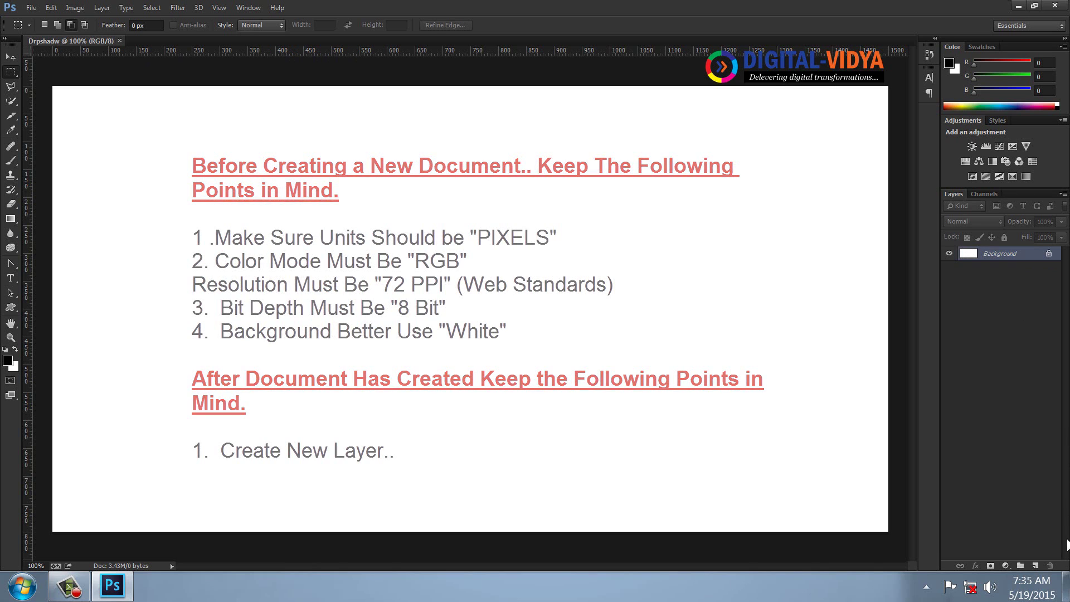
Step: On a new layer, fill a tall rectangular selection on the left with black
left_click(1034, 565)
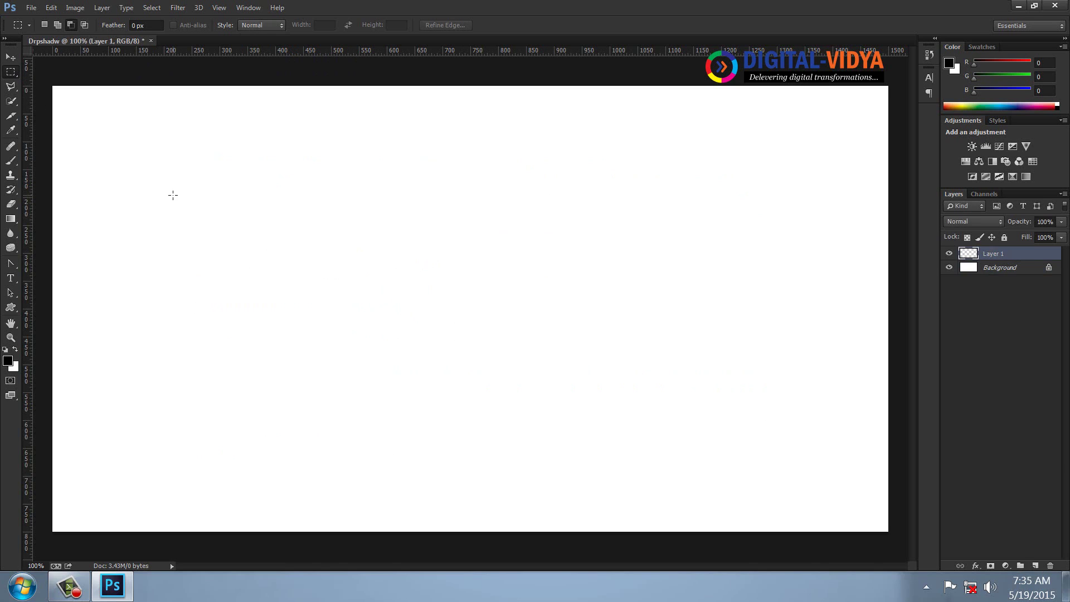
left_click_drag(173, 195, 297, 391)
key("alt+BackSpace")
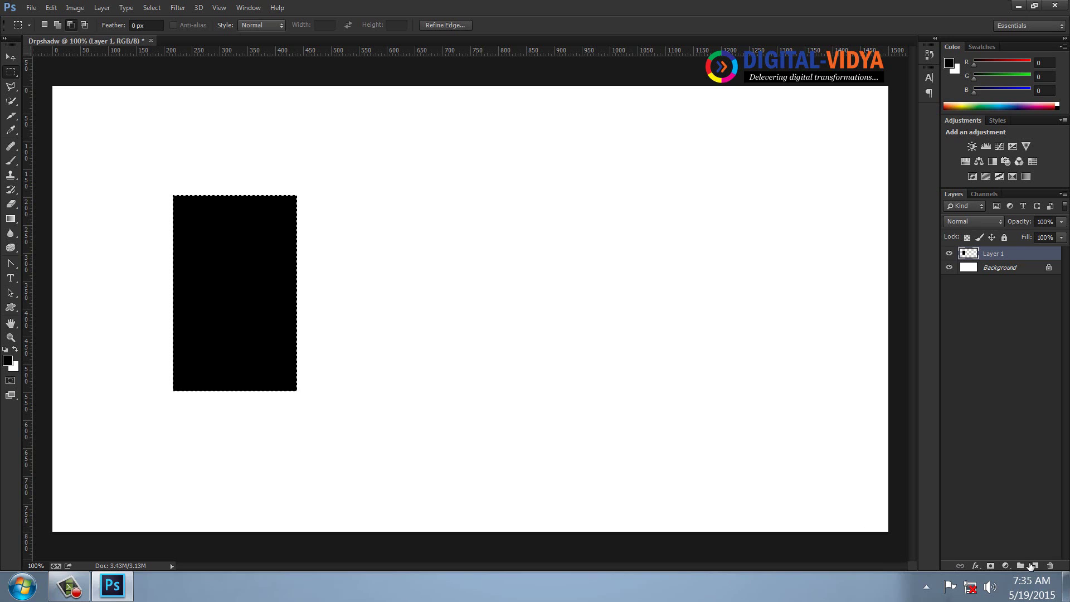
Step: On a second new layer, fill the same rectangle with bright red and deselect
left_click(1031, 566)
left_click(8, 360)
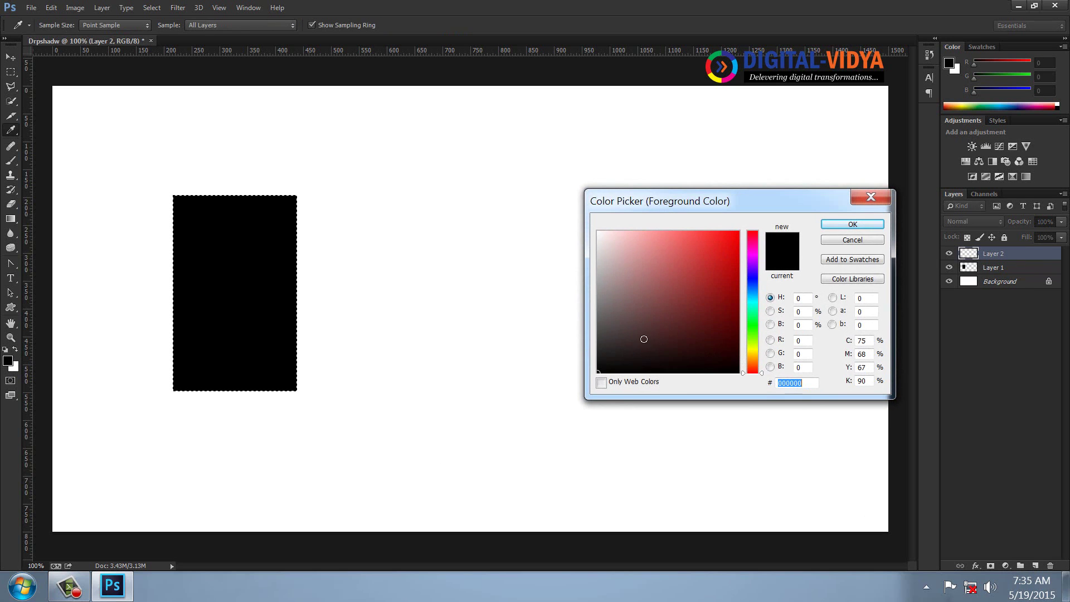
left_click_drag(721, 243, 707, 237)
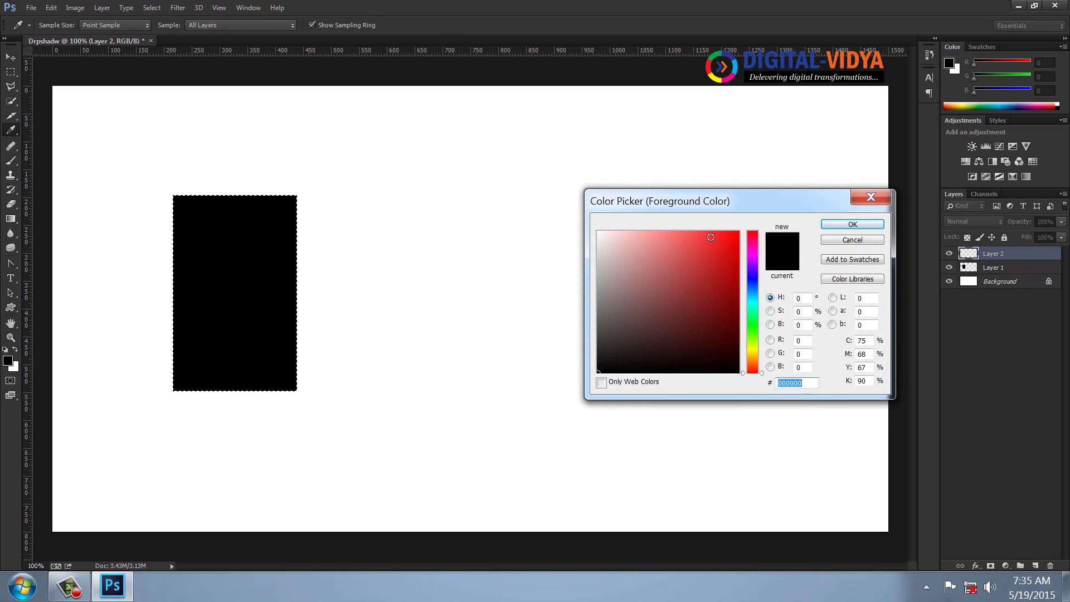
left_click(844, 225)
key("alt+BackSpace")
key("ctrl+d")
key("m")
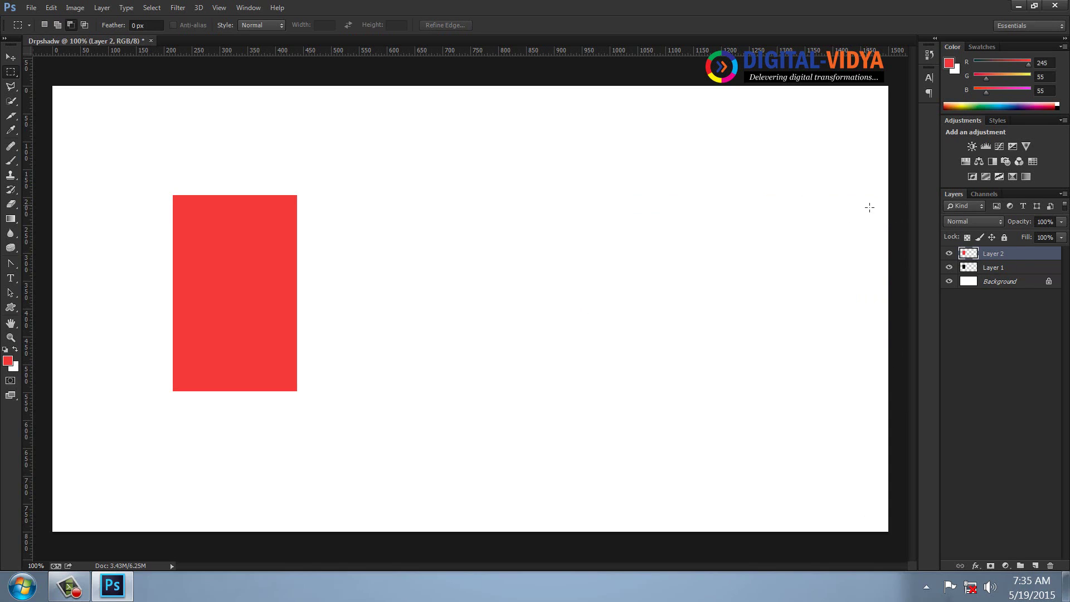
Step: Rename the top layer 'Red' and the lower layer 'Black'
double_click(993, 254)
type("Red")
key("Return")
double_click(994, 267)
type("Black")
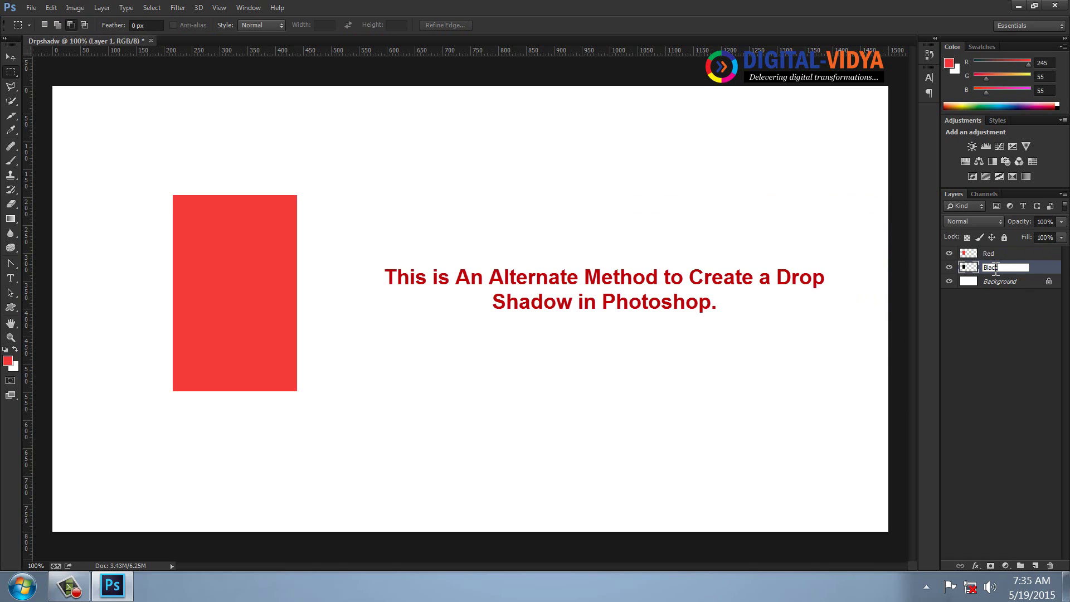
key("Return")
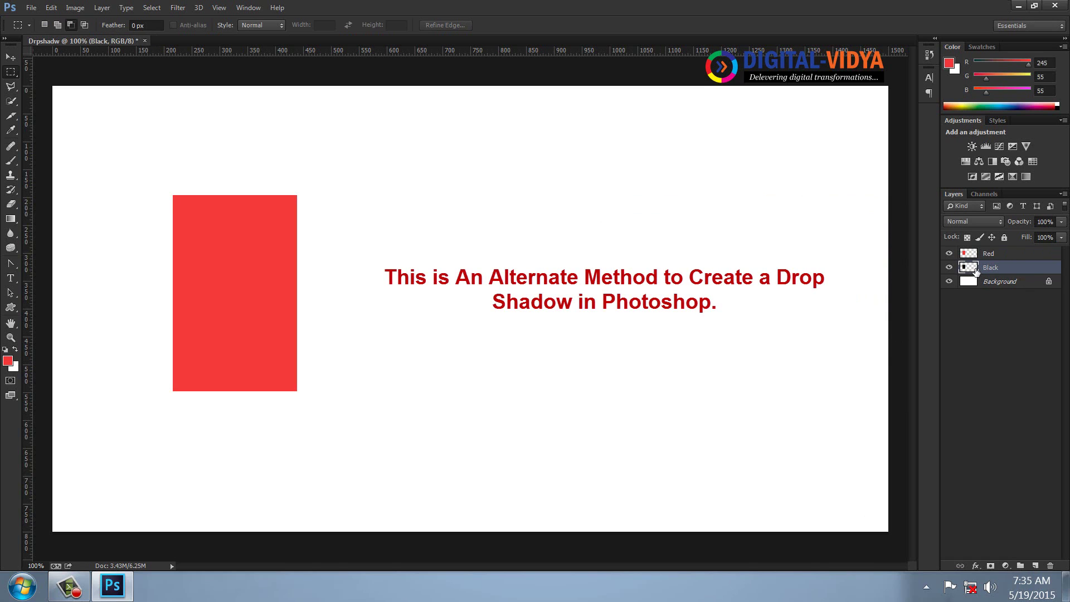
Step: Soften the black rectangle on the Black layer with a Gaussian Blur
left_click(178, 7)
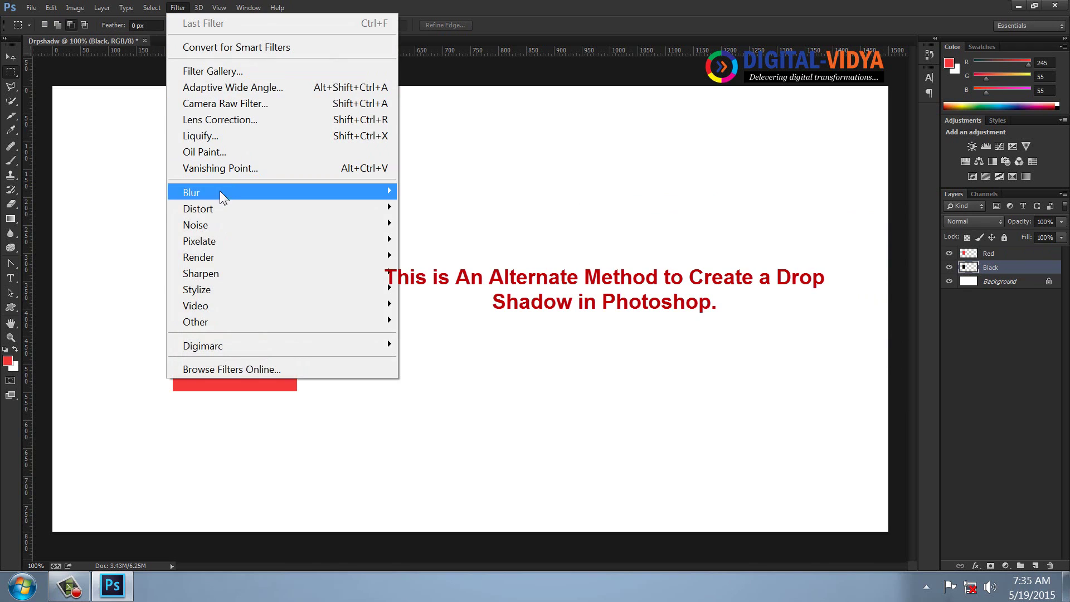
mouse_move(356, 193)
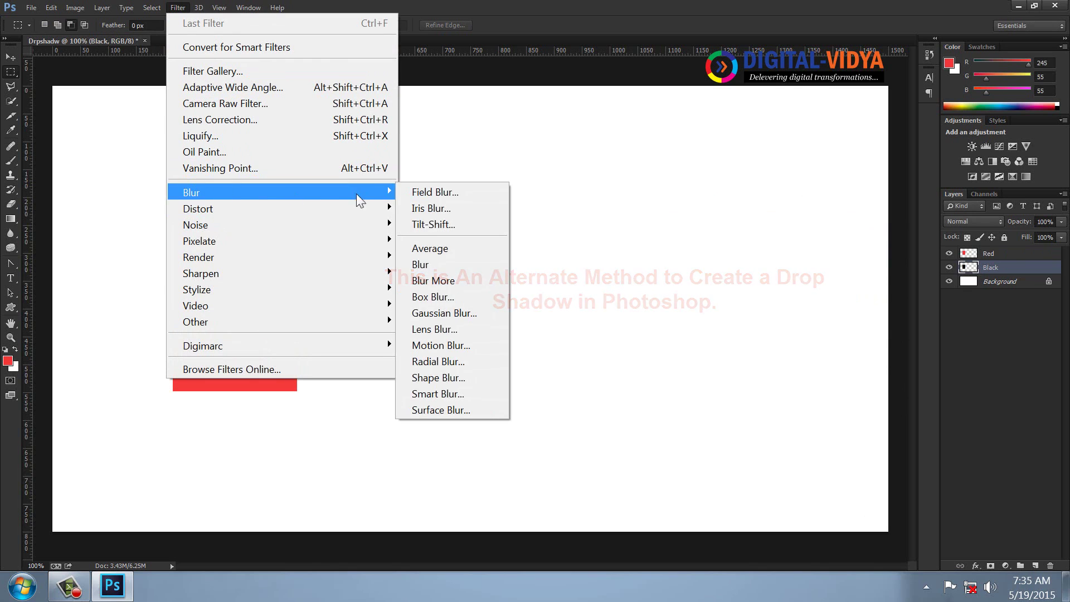
left_click(429, 312)
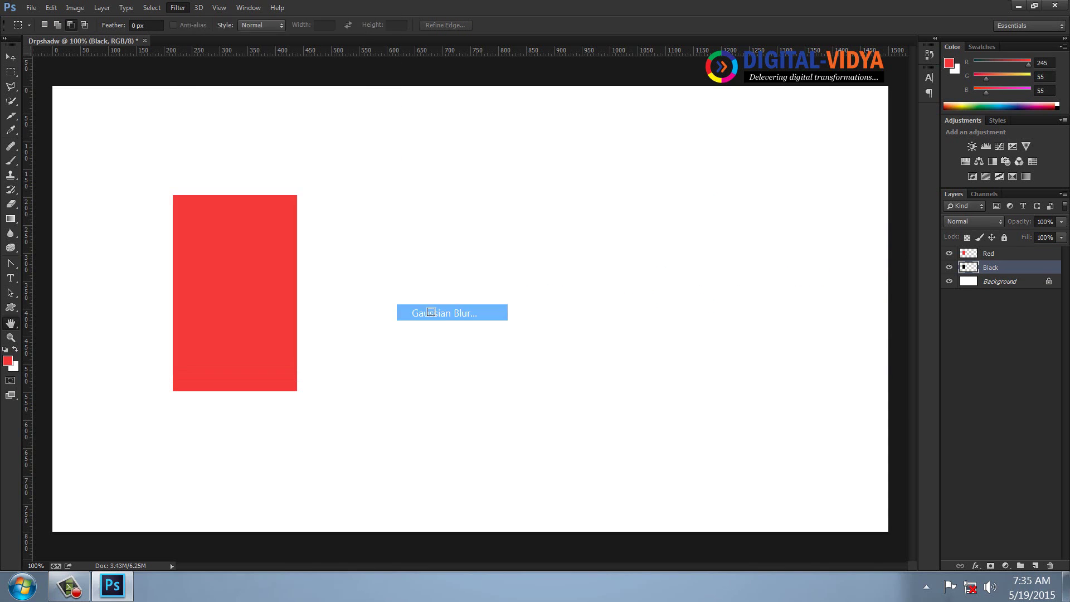
type("10")
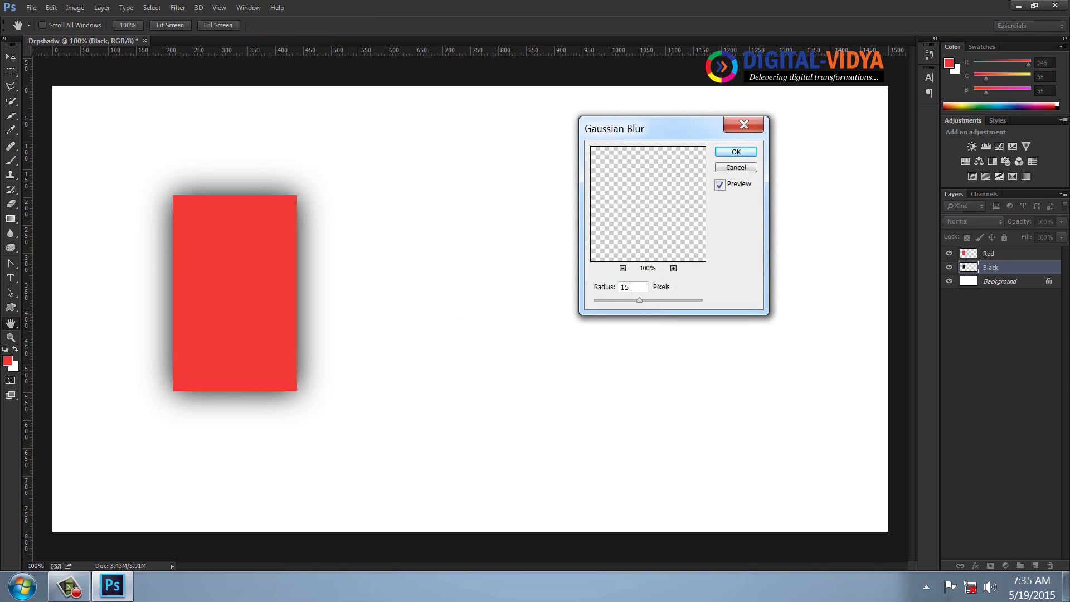
key("Return")
Step: Rotate the Red and Black layers 90° together and move them to the canvas centre
left_click(11, 56)
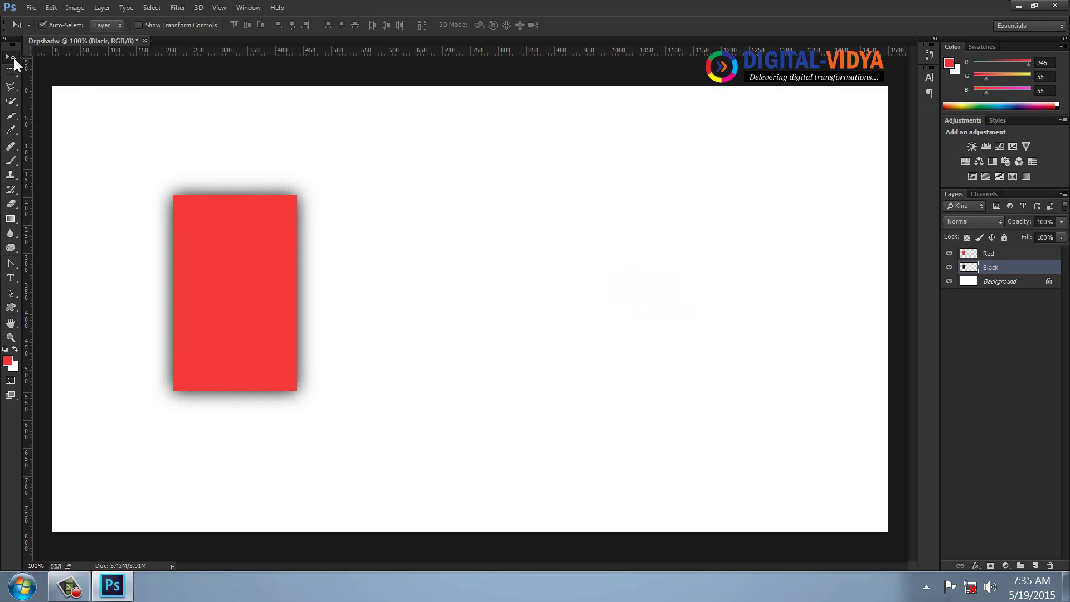
left_click(982, 252, "shift")
key("ctrl+t")
left_click_drag(355, 132, 469, 565)
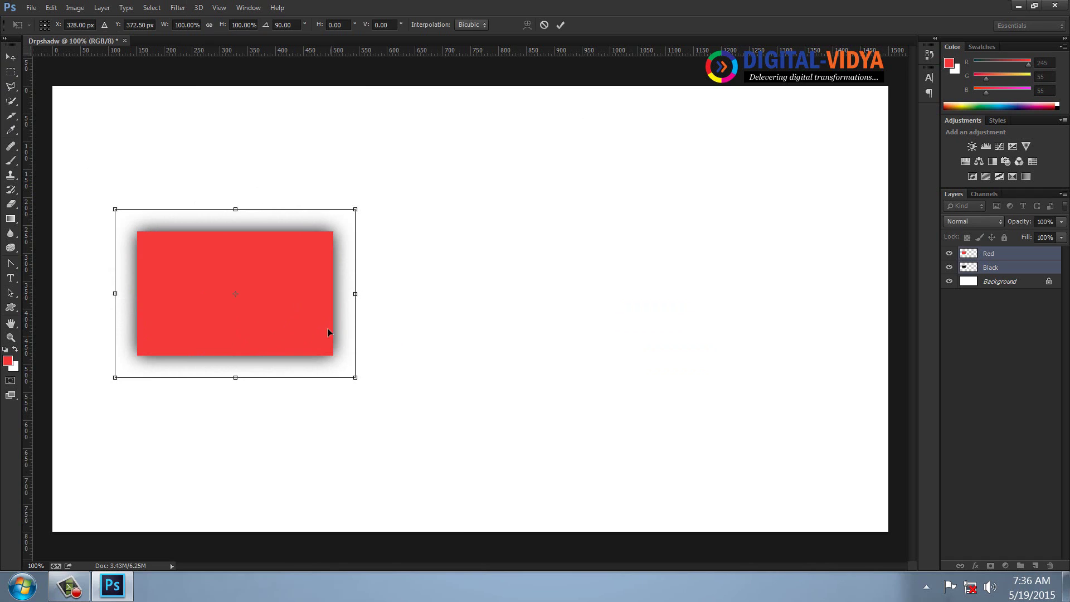
left_click_drag(314, 291, 530, 291)
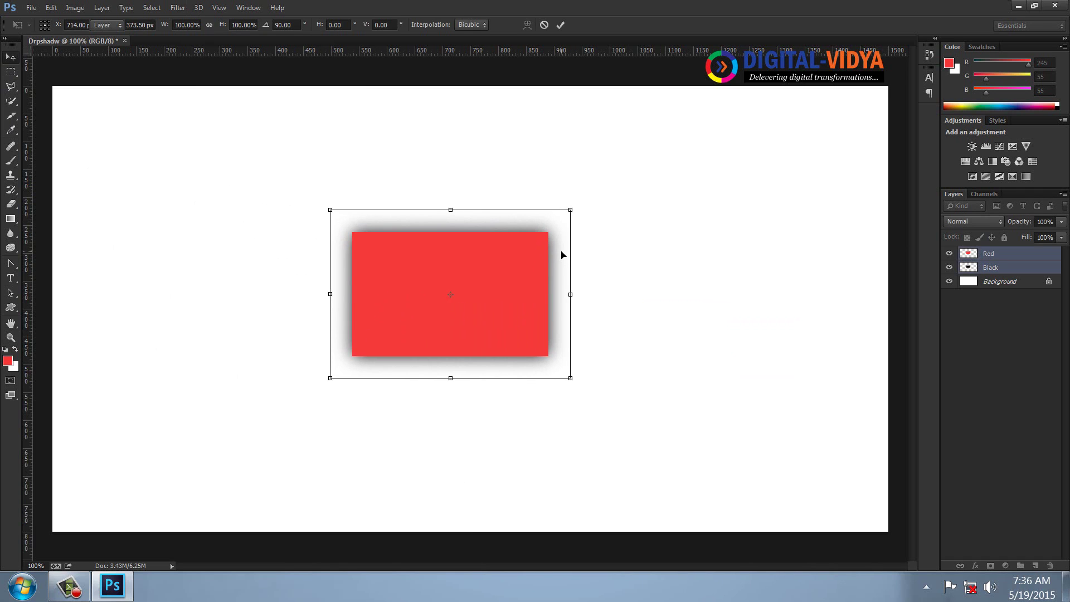
key("Return")
left_click(1008, 271)
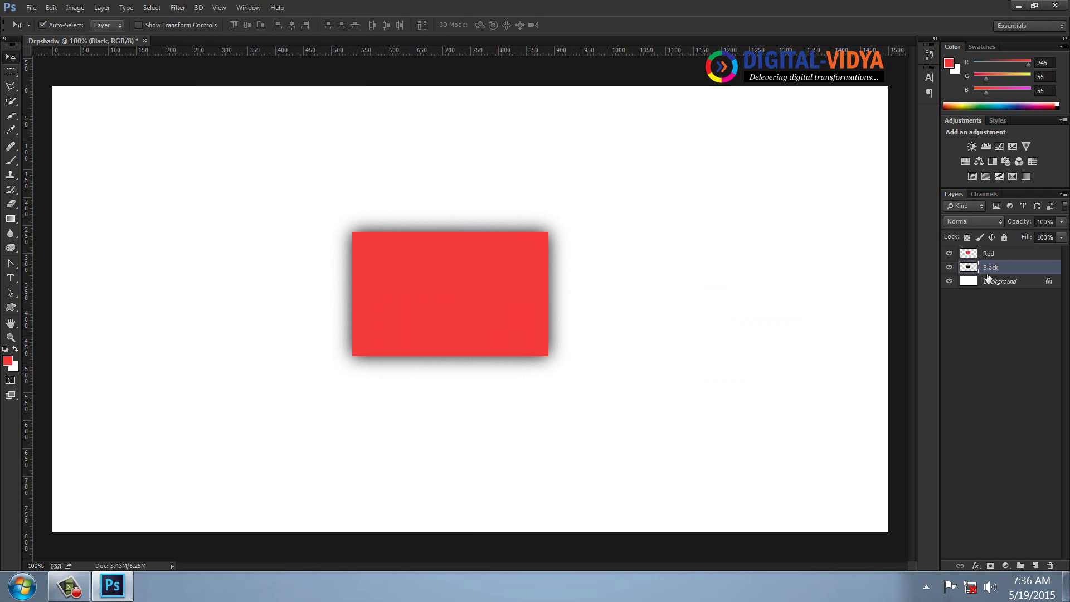
Step: Warp the Black layer, pulling corners and edges inward so it curves beneath the card's bottom edge
left_click(51, 7)
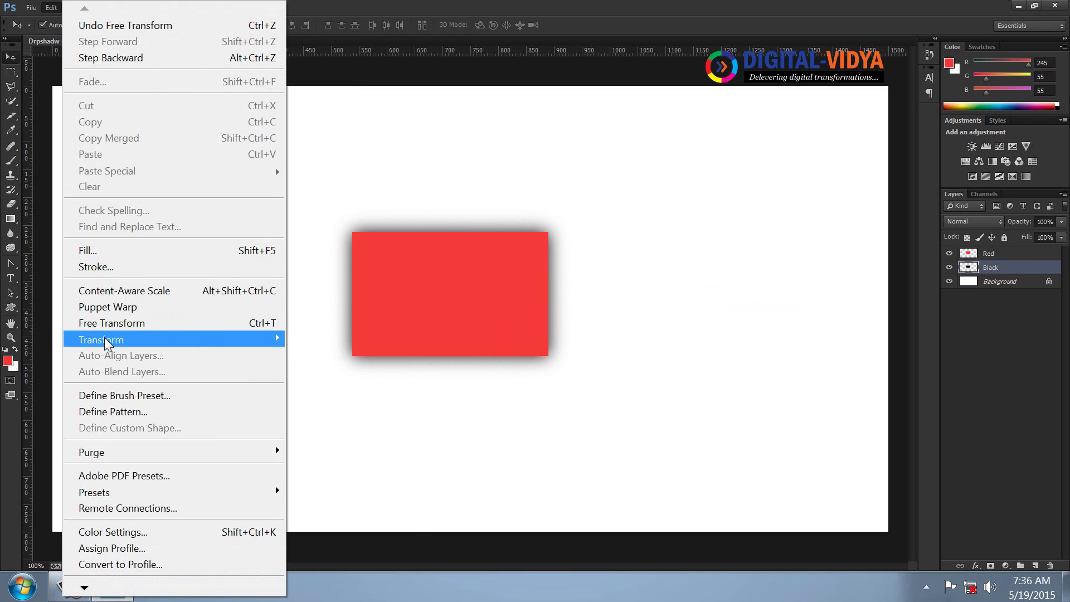
mouse_move(112, 339)
left_click(332, 444)
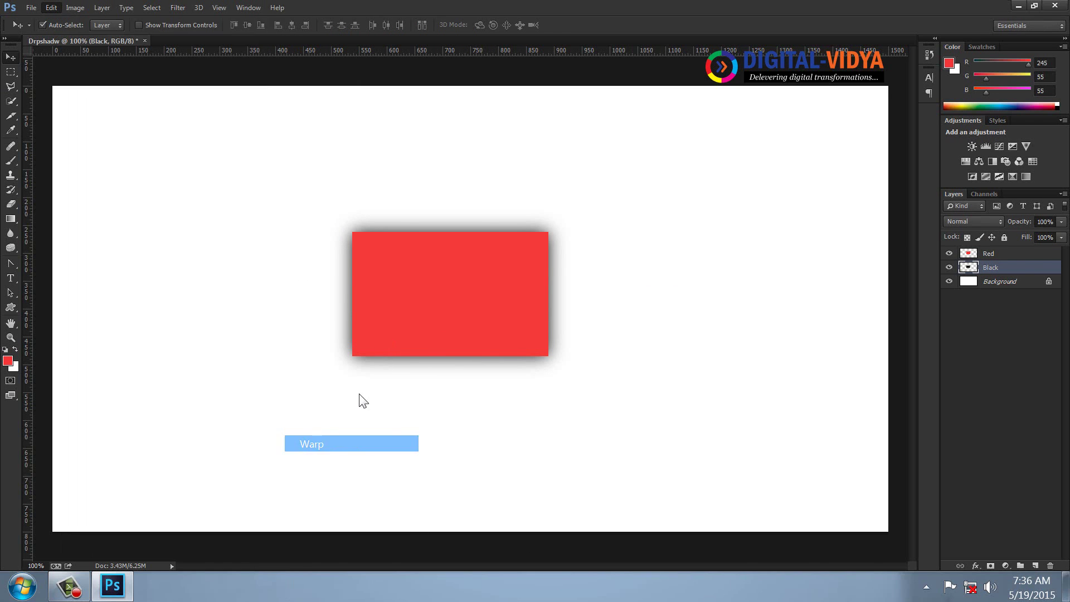
left_click_drag(452, 270, 451, 280)
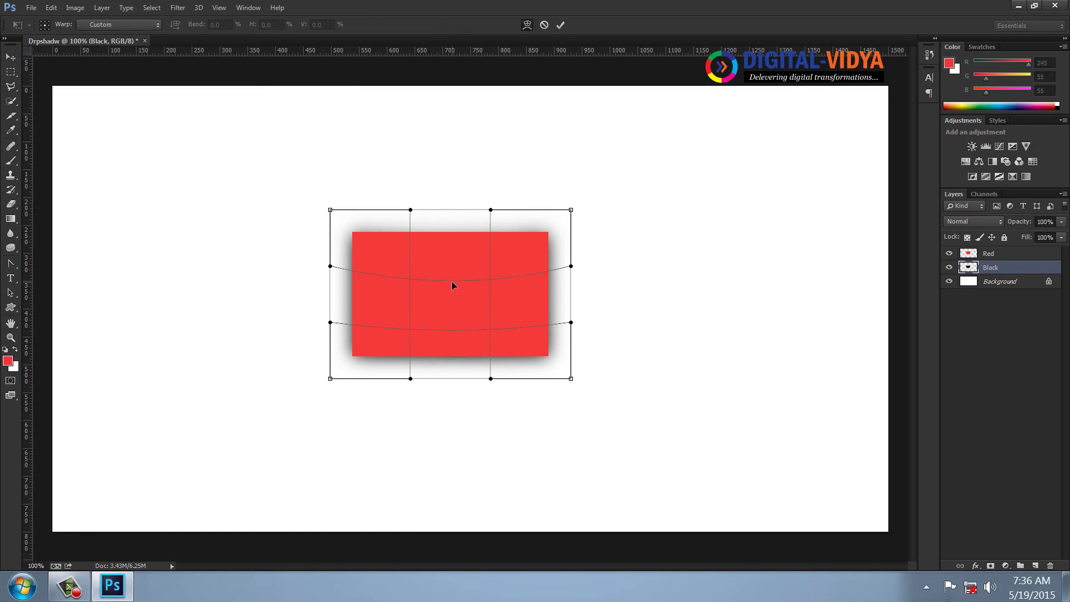
left_click_drag(329, 210, 367, 250)
left_click_drag(573, 210, 527, 246)
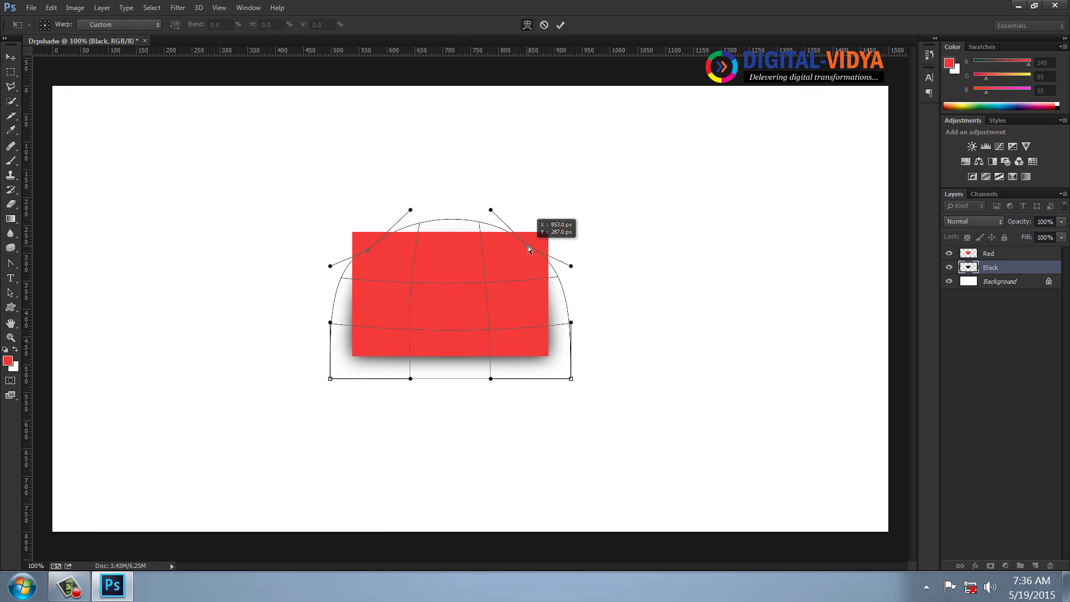
left_click_drag(566, 305, 539, 314)
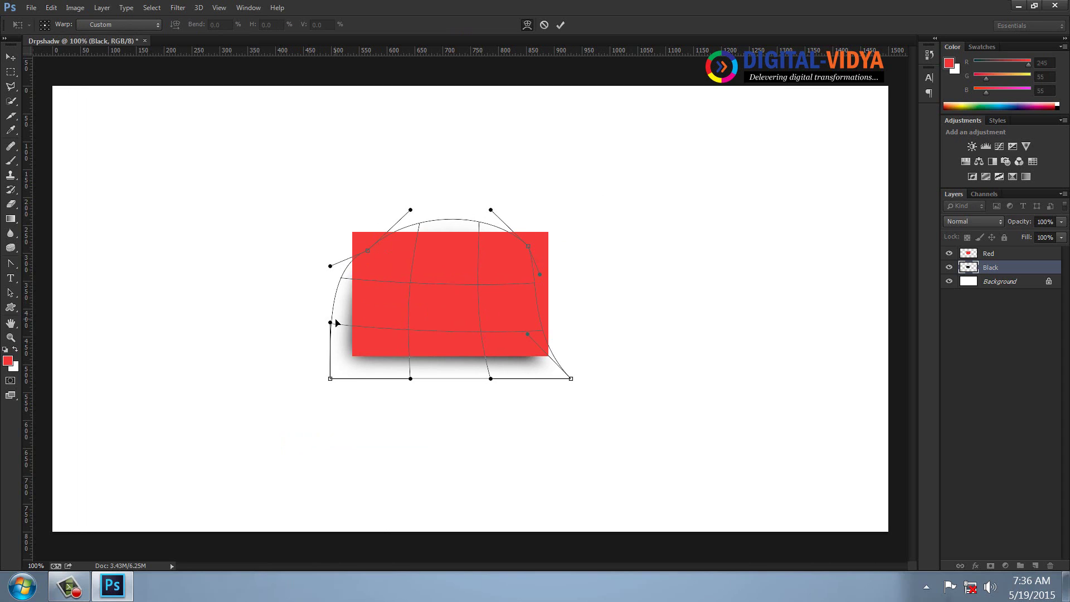
left_click_drag(331, 323, 377, 325)
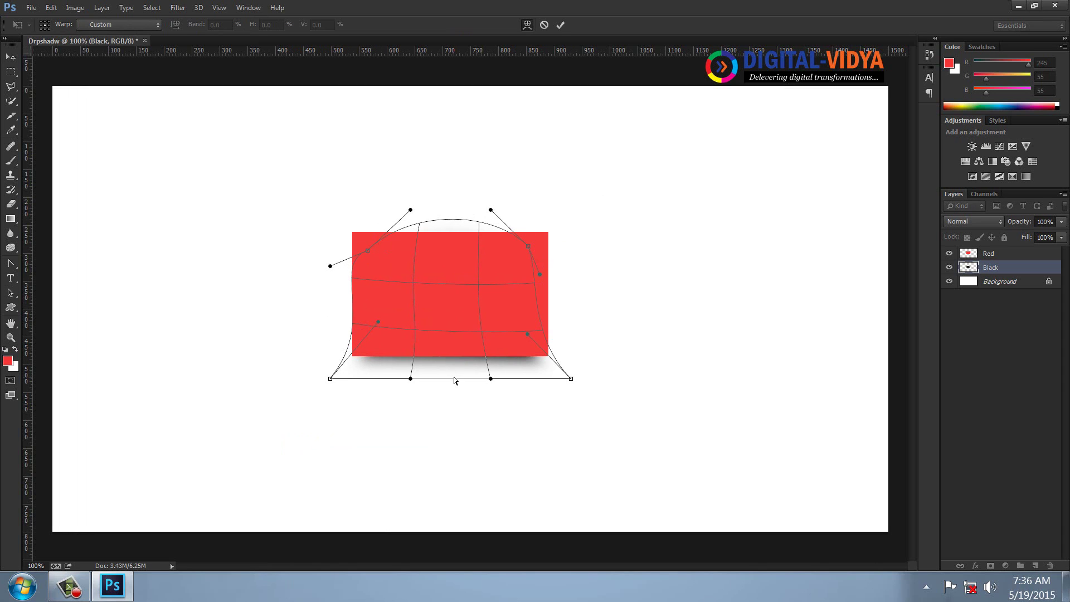
left_click_drag(456, 379, 455, 365)
mouse_move(331, 378)
left_mouse_down()
mouse_move(321, 401)
mouse_move(328, 392)
left_mouse_up()
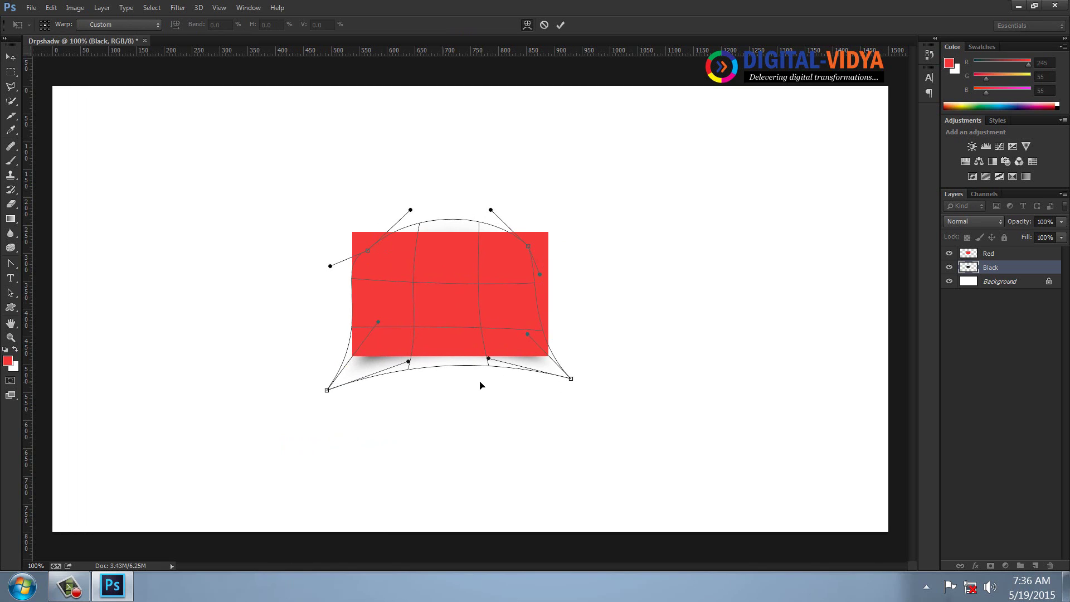
left_click_drag(571, 380, 574, 390)
left_click_drag(573, 392, 574, 391)
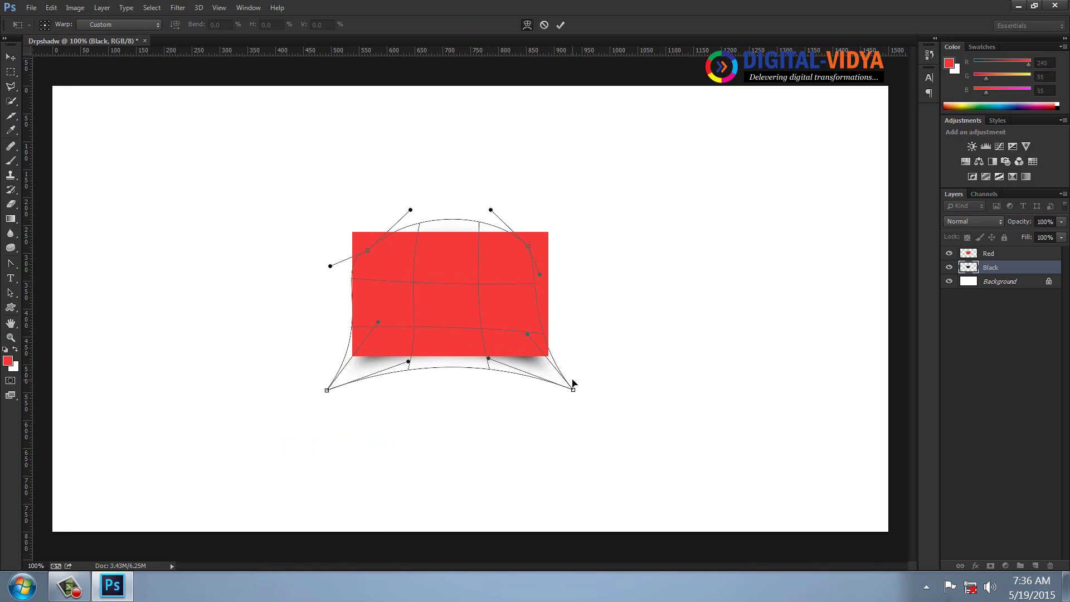
left_click(560, 25)
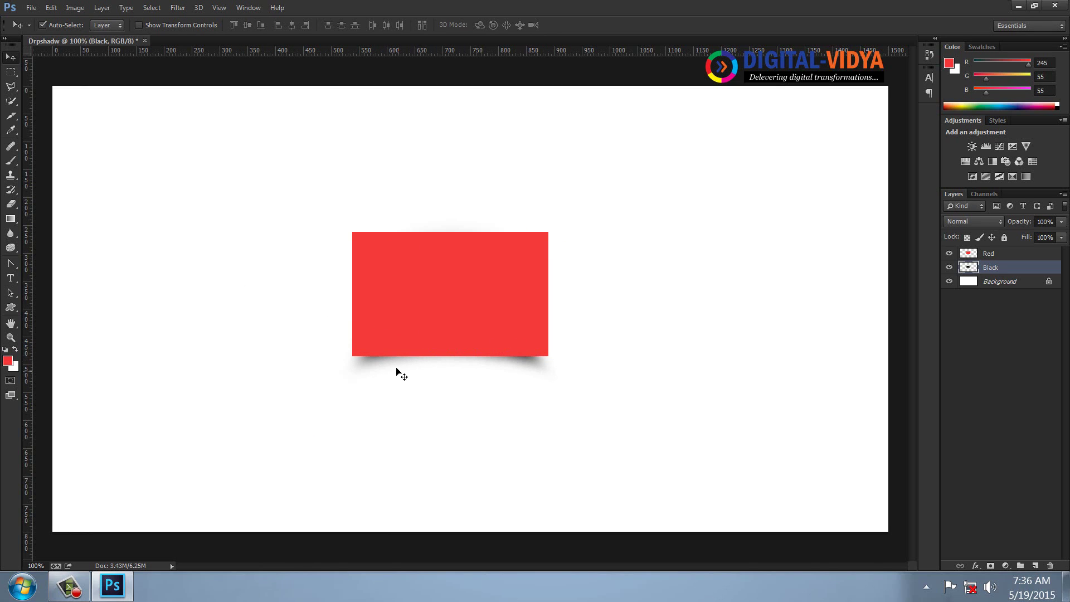
Step: Move the card and shadow to the upper left, and add 'Digital Vidya' text at size 100
left_click(990, 255, "shift")
left_click_drag(491, 293, 268, 215)
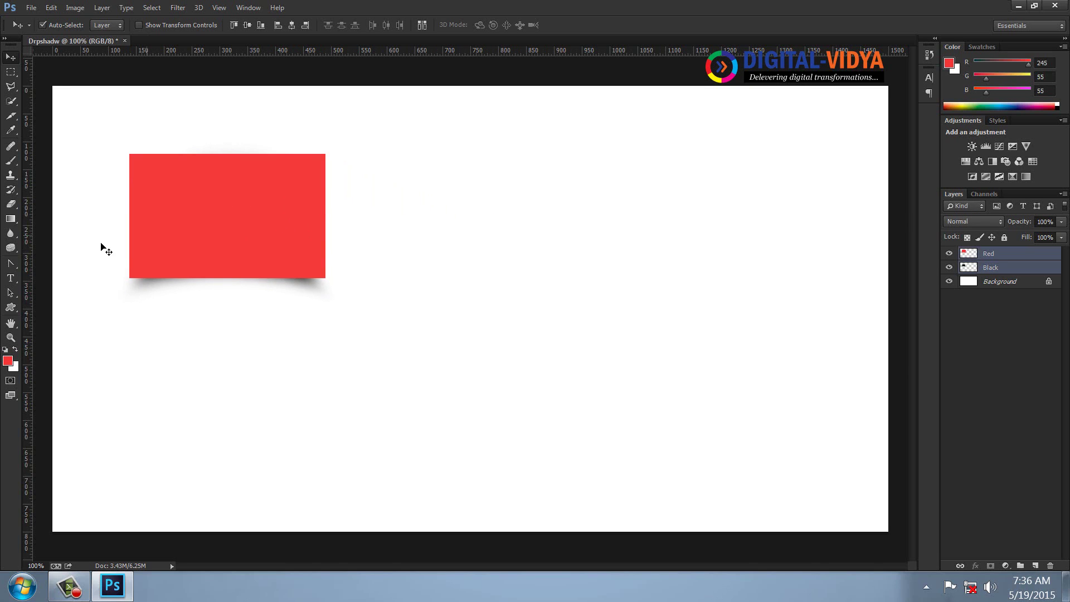
left_click(10, 277)
left_click(515, 277)
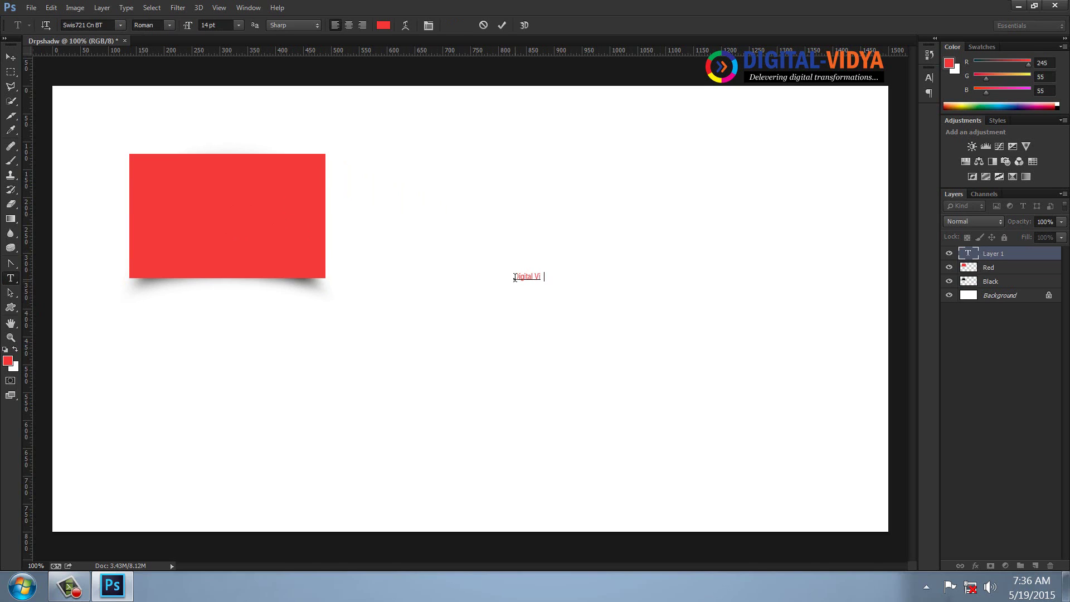
key("ctrl+a")
left_click(215, 25)
type("100")
key("Return")
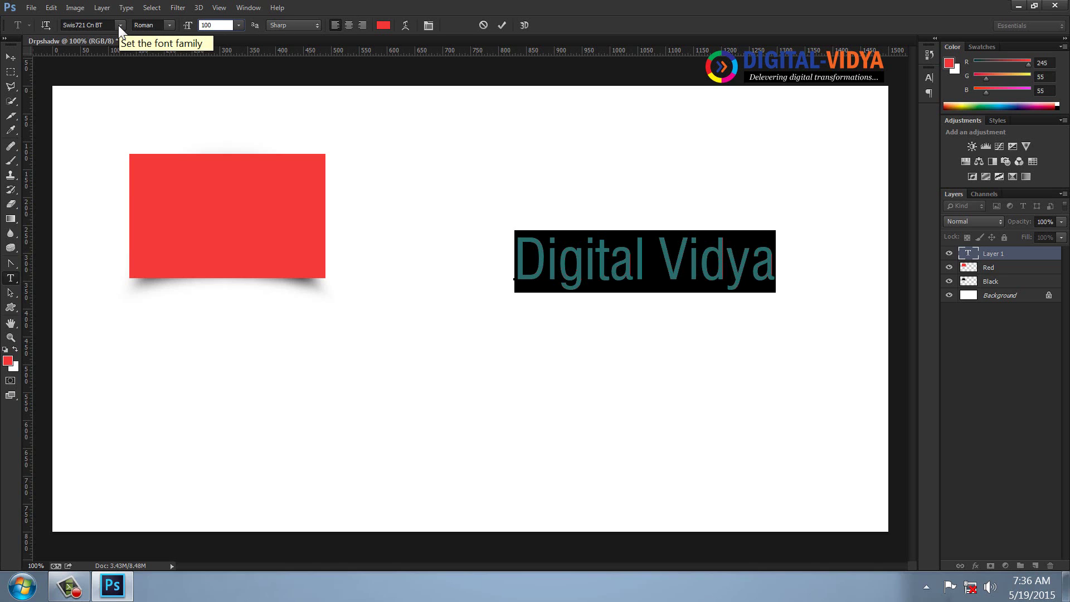
Step: Move the text toward the centre, recolour it blue (#3358f6), and load its outlines as a selection
left_click(11, 56)
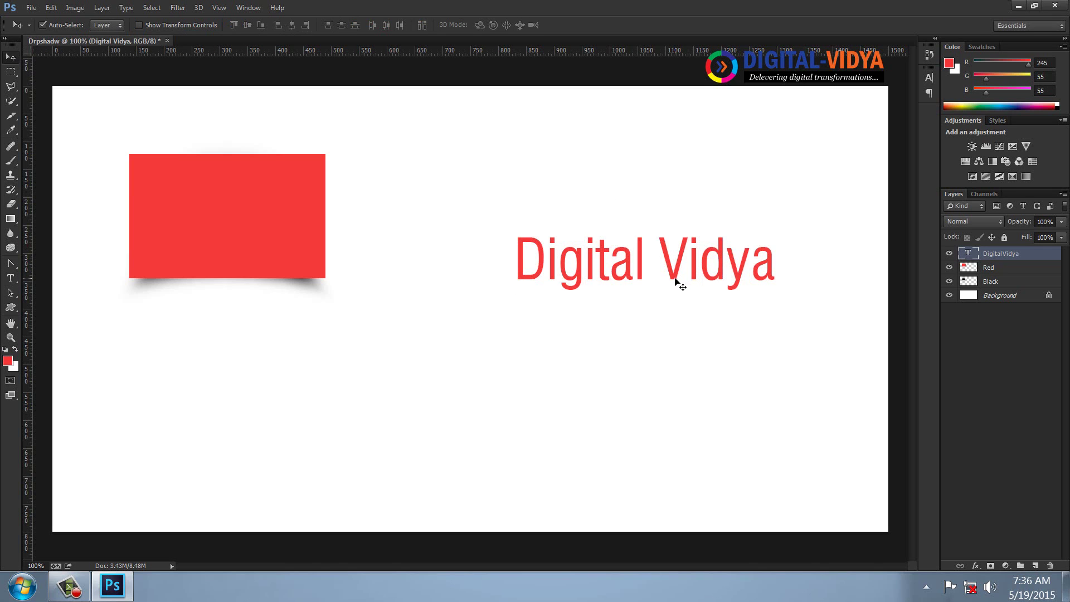
left_click_drag(675, 281, 615, 364)
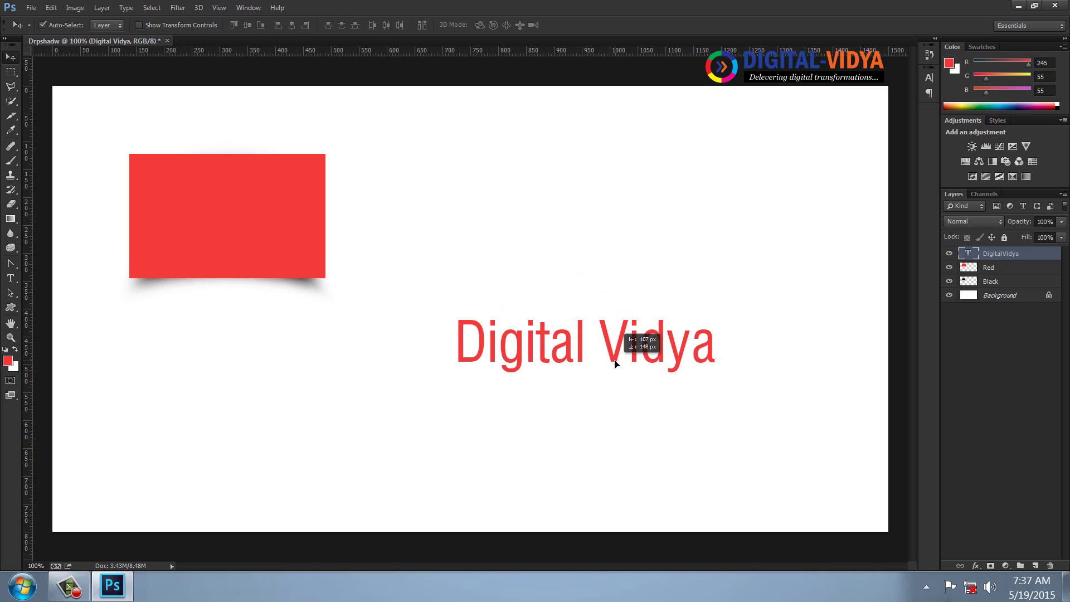
left_click(8, 360)
left_click(749, 296)
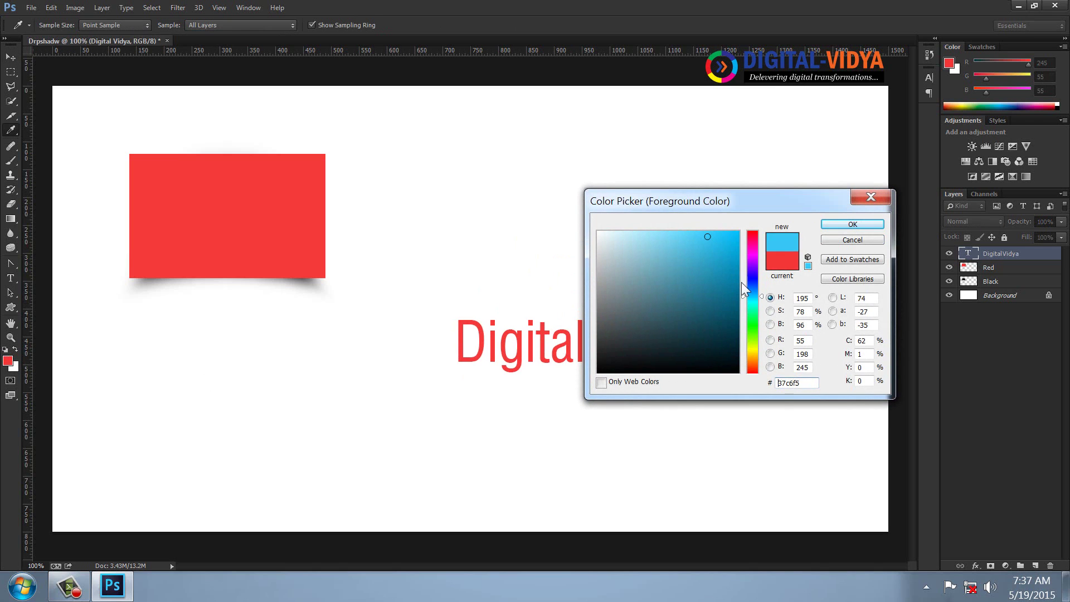
left_click(729, 248)
left_click(754, 283)
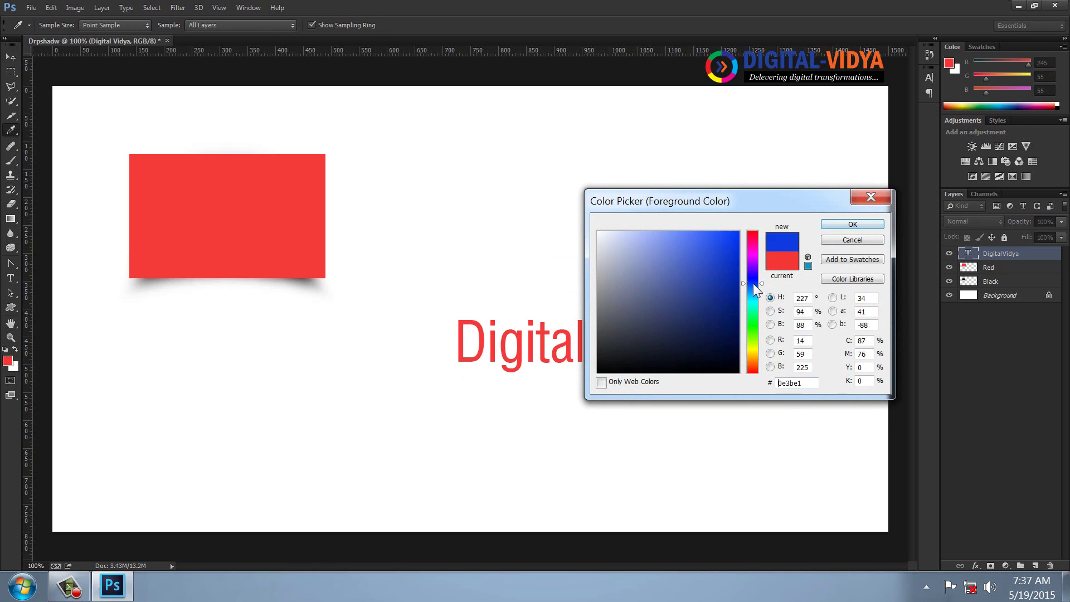
left_click(728, 245)
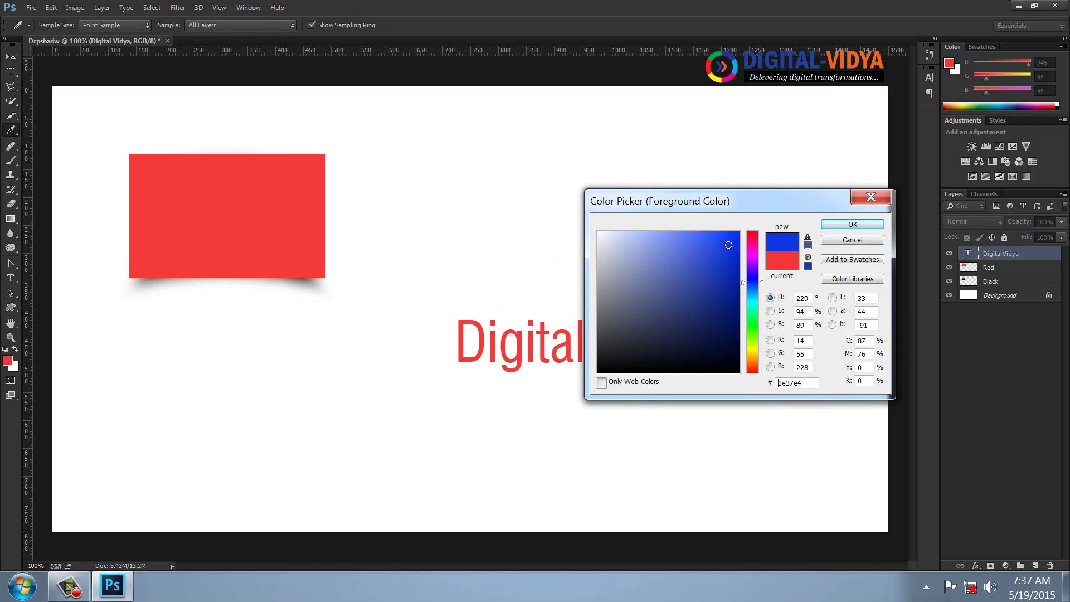
left_click(830, 224)
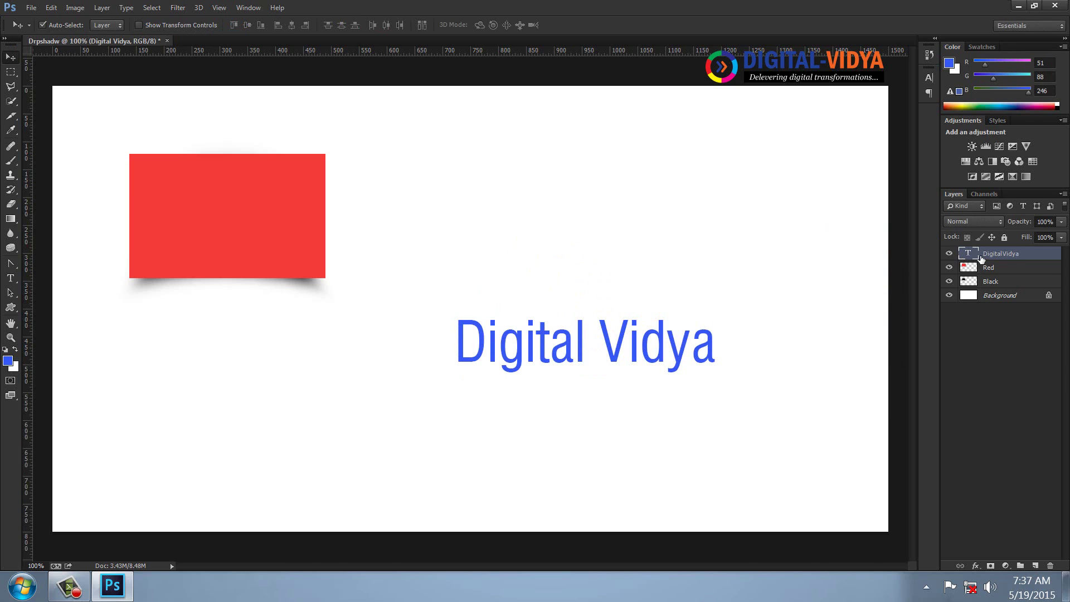
left_click(974, 259, "ctrl")
left_click(997, 267)
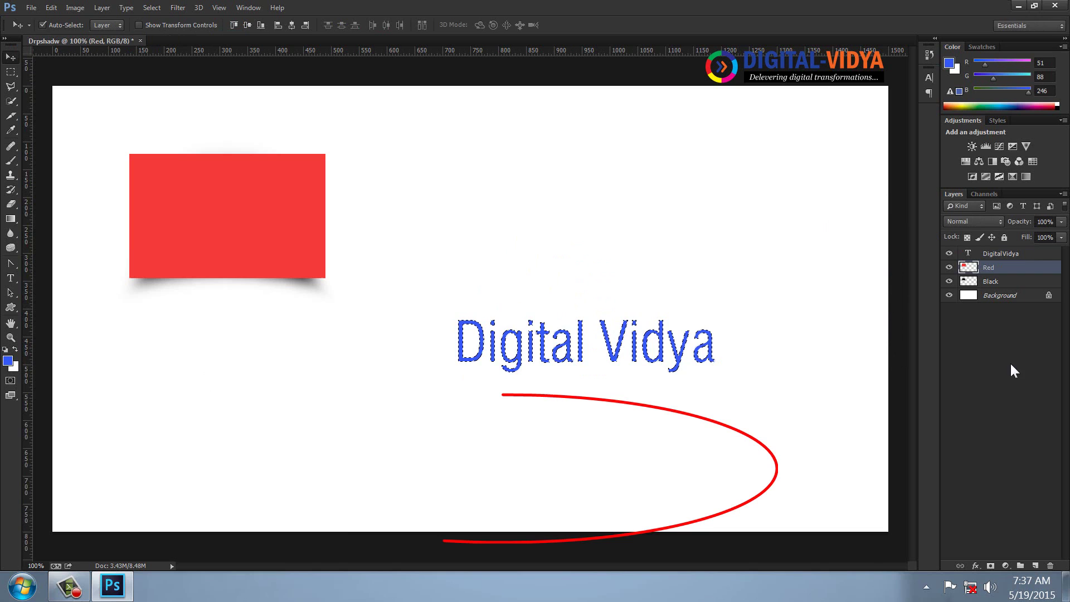
Step: On a new layer below the text, make the shadow and apply a 5 px Gaussian Blur
left_click(1037, 566)
key("d")
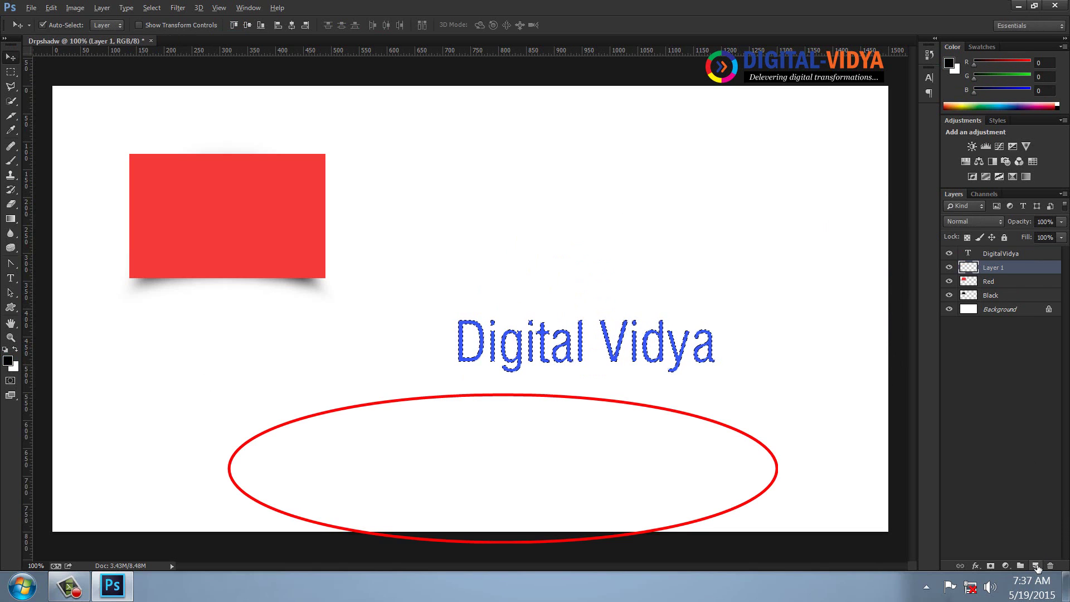
key("ctrl+d")
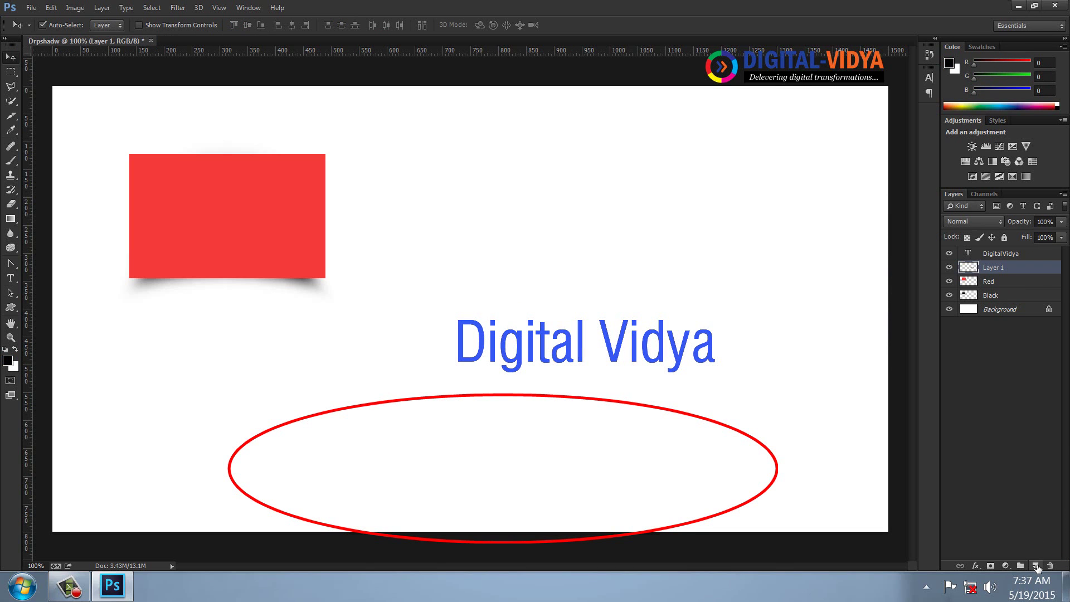
left_click(182, 7)
mouse_move(187, 198)
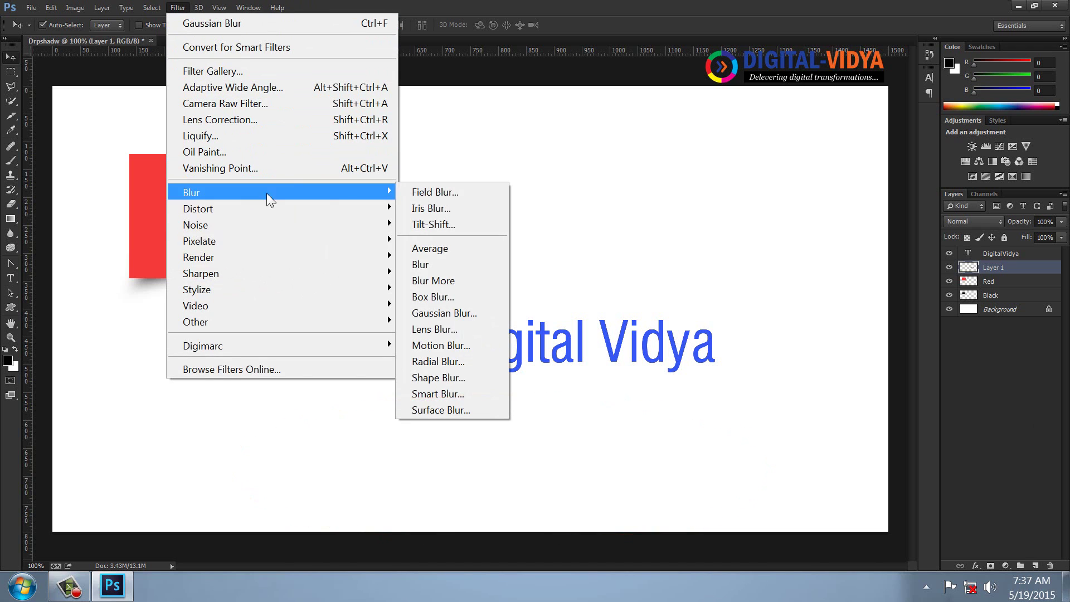
left_click(434, 313)
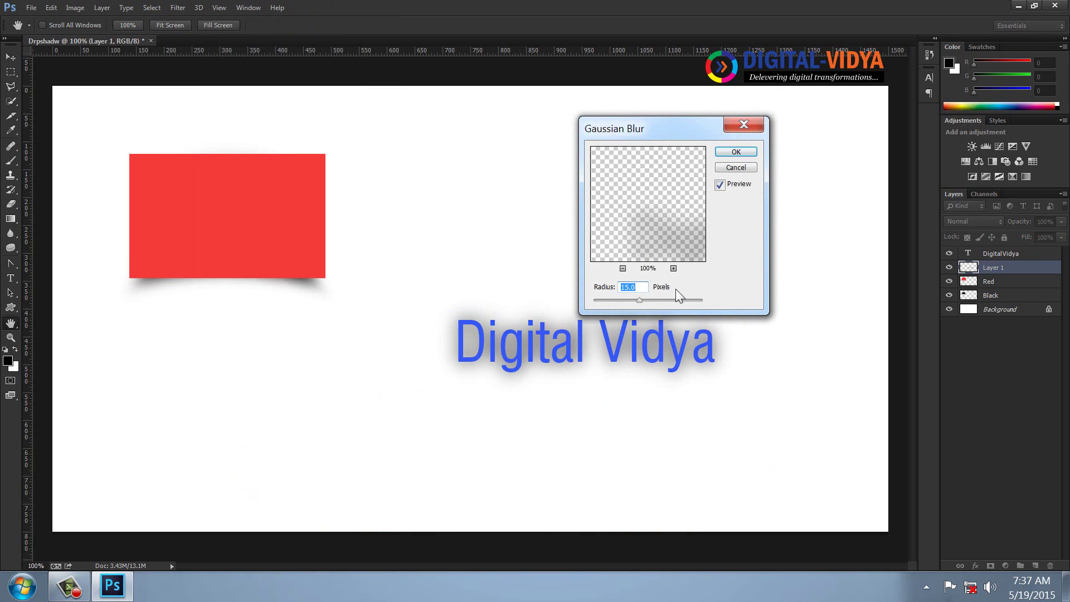
type("5")
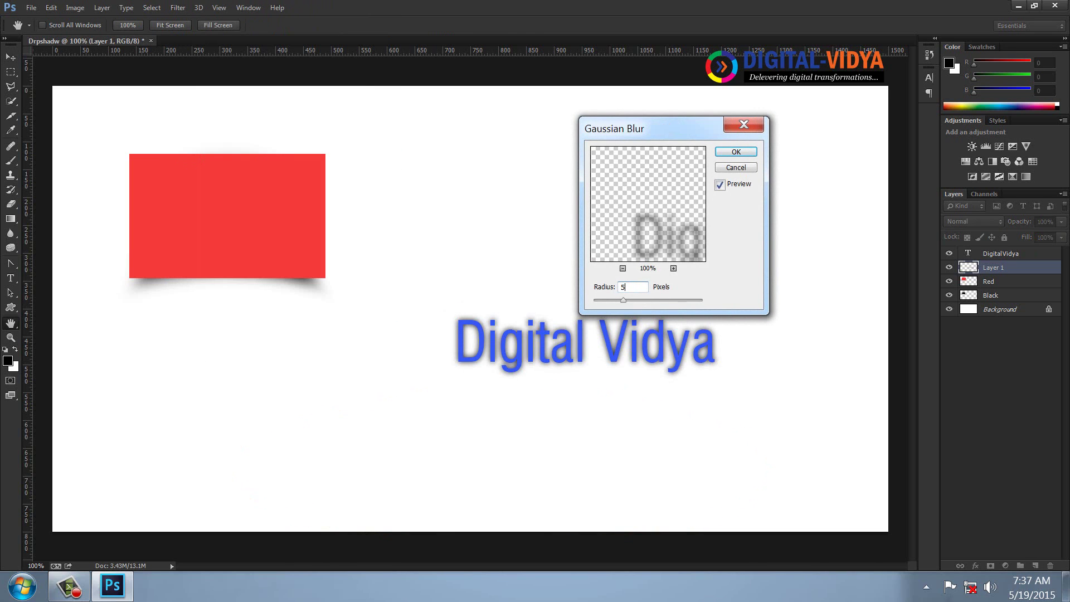
left_click(735, 152)
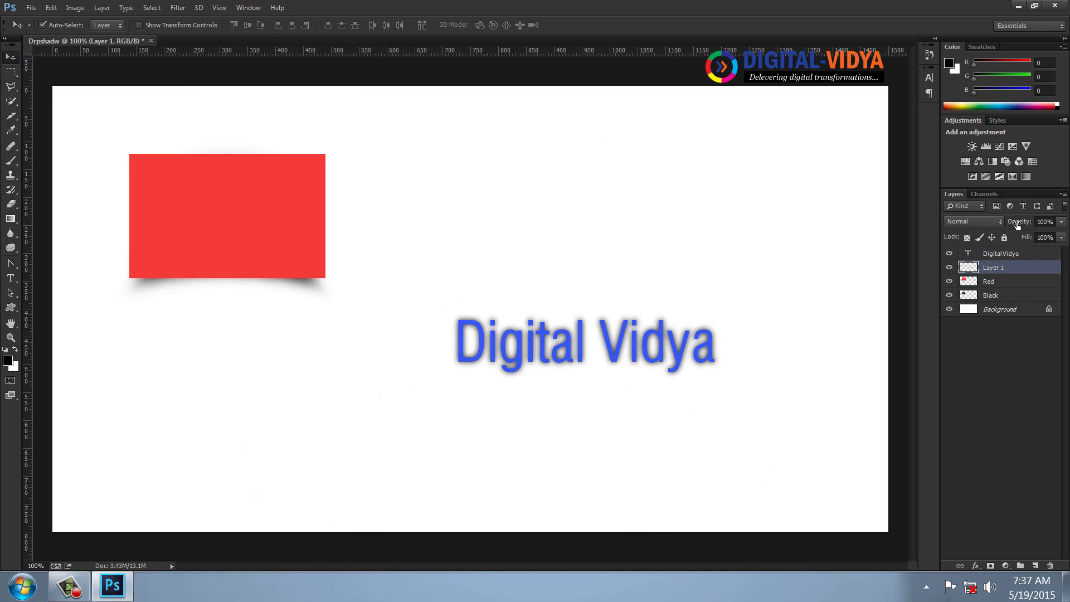
Step: Lower the shadow layer's opacity to 79% and move the text and shadow up about 170 px
left_click(1061, 221)
left_click_drag(1054, 238, 1050, 238)
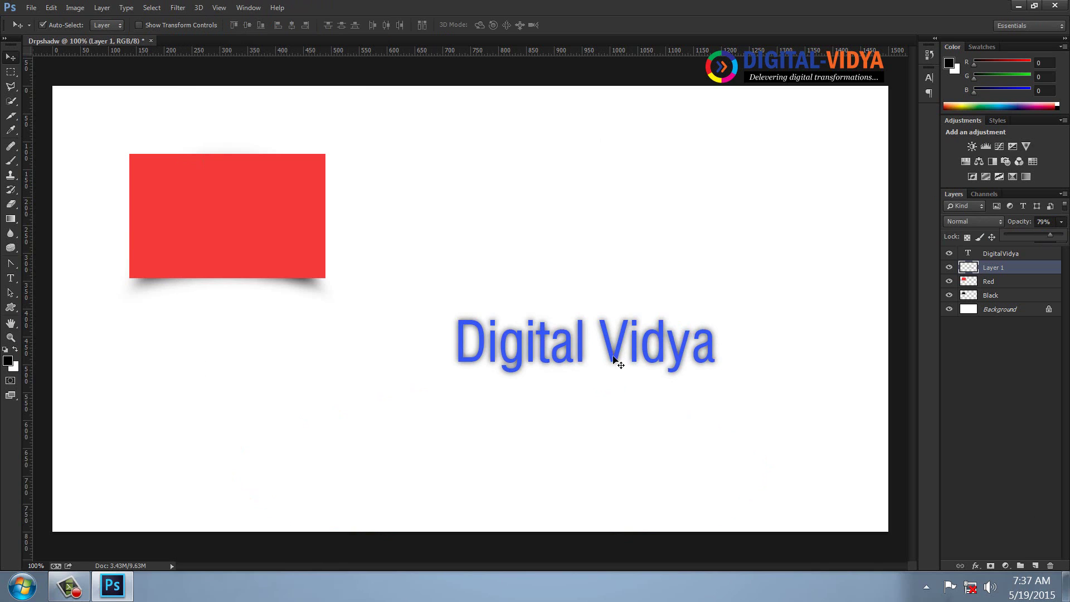
left_click_drag(613, 360, 605, 264)
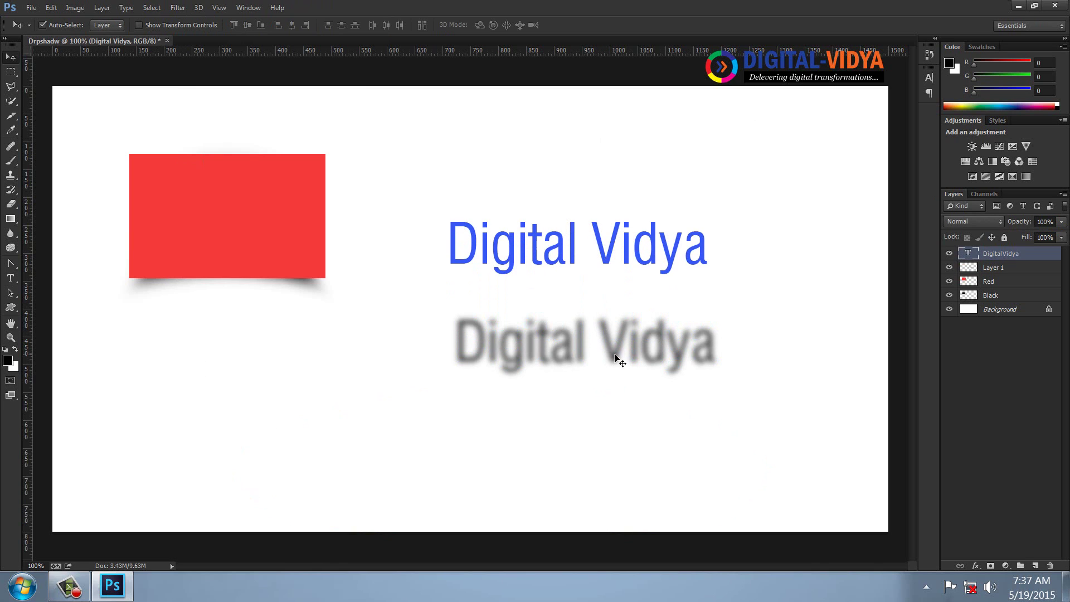
left_click_drag(615, 355, 610, 264)
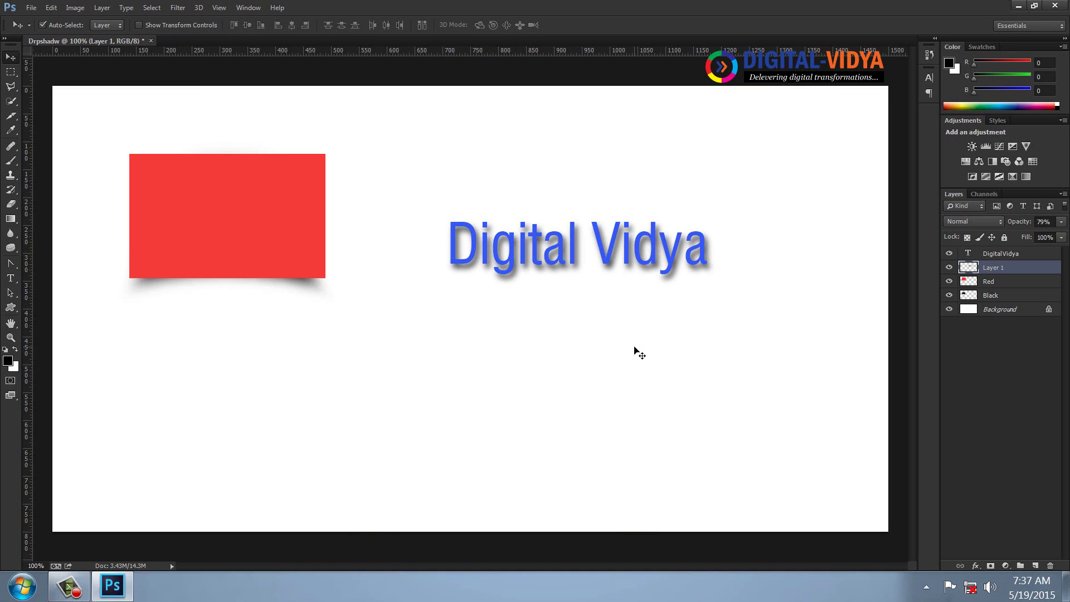
Step: Close the shadow file without saving, and add a layer in a new blank Untitled-1 document
key("ctrl+w")
left_click(531, 224)
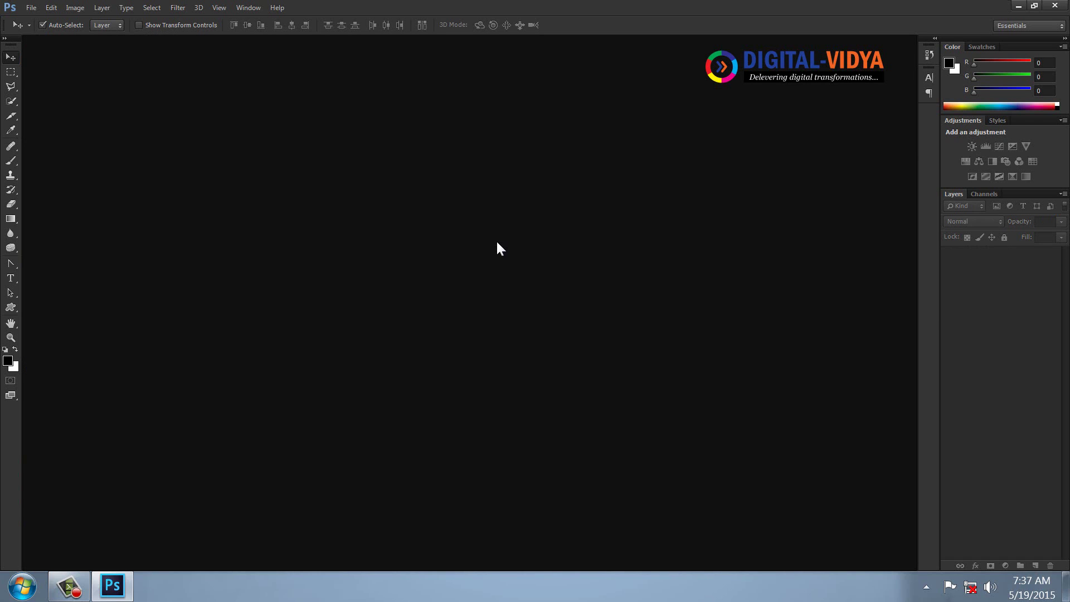
key("ctrl+n")
key("Return")
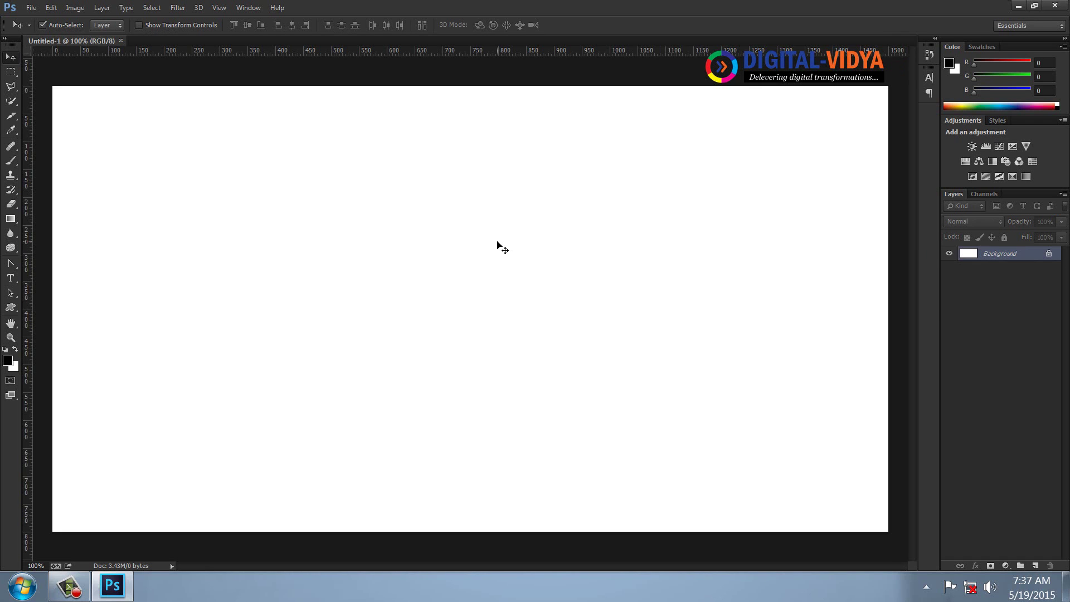
left_click(1036, 566)
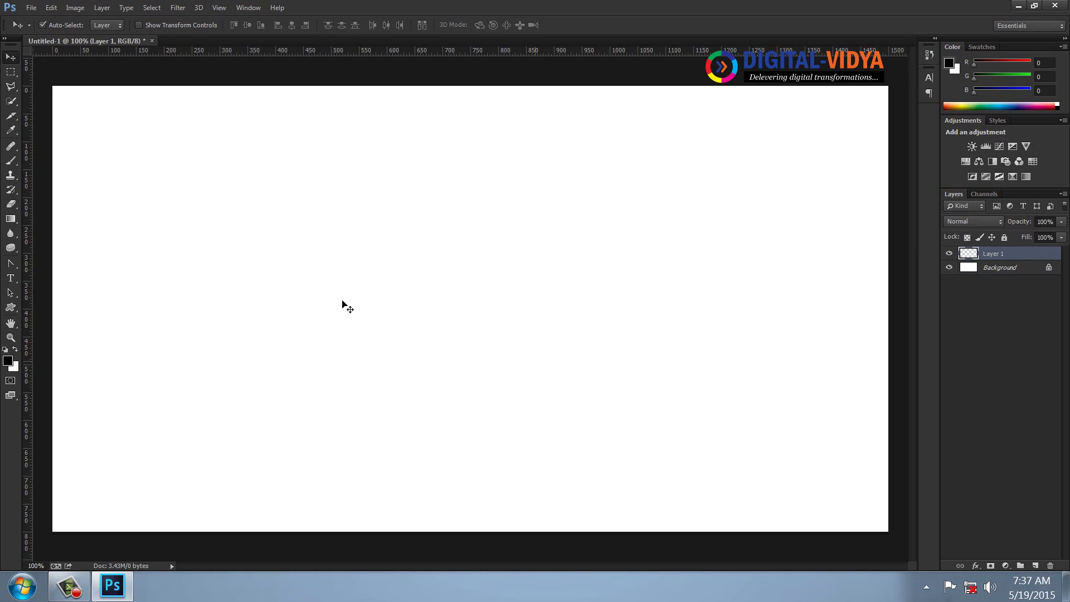
Step: Fill a tall rectangle with green #7cd010 on the new layer
left_click(10, 72)
left_click_drag(202, 177, 353, 405)
left_click(7, 361)
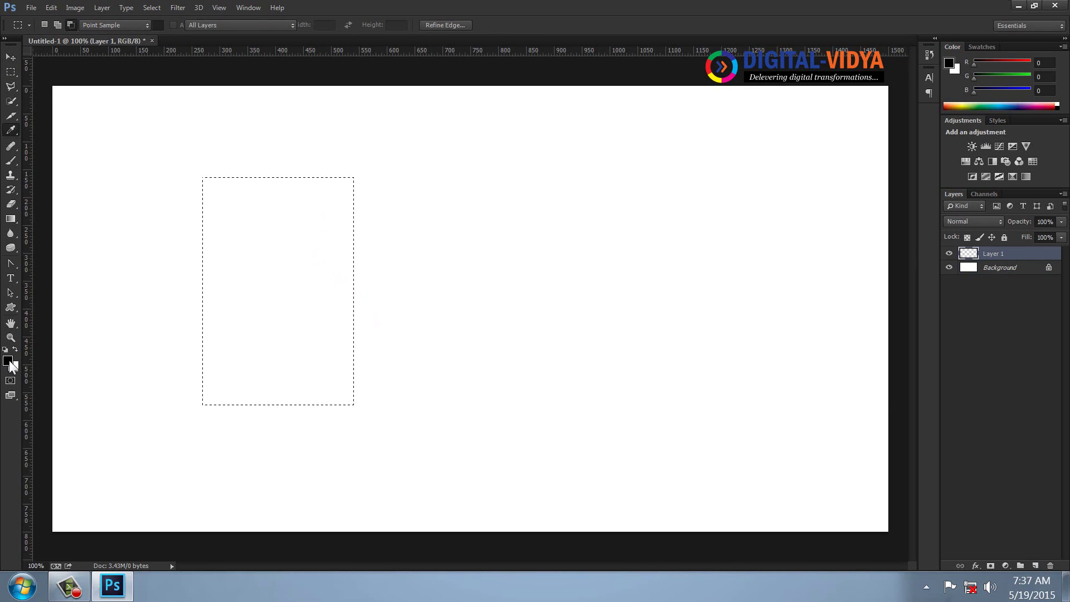
left_click(753, 339)
left_click_drag(729, 301, 729, 257)
left_click(862, 226)
key("alt+BackSpace")
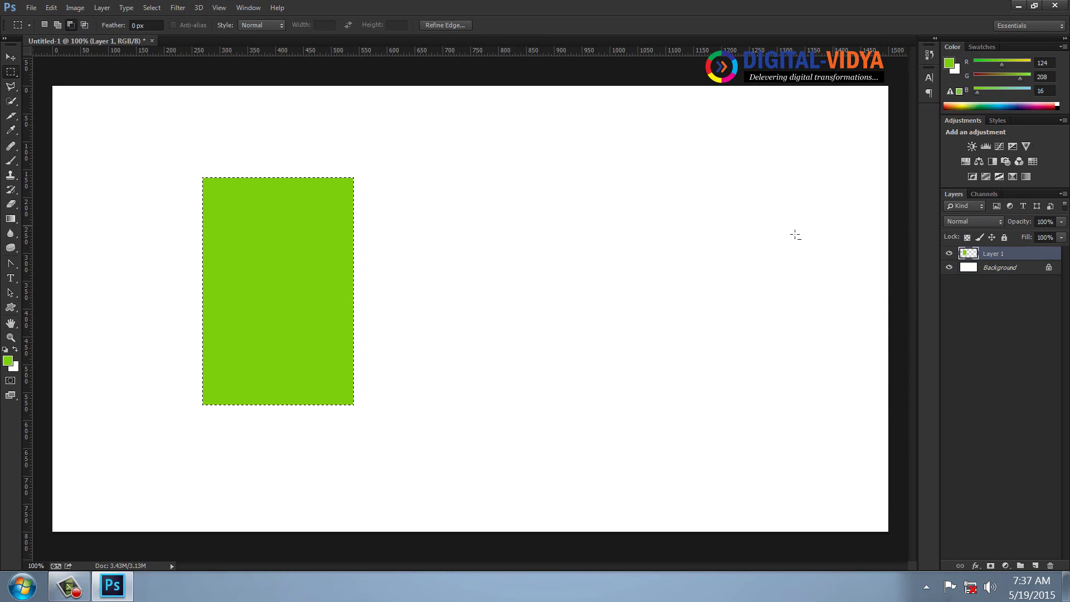
key("ctrl+d")
Step: Clear the window panes out of the green rectangle, realigning the bottom-left pane
left_click_drag(214, 195, 262, 264)
key("Delete")
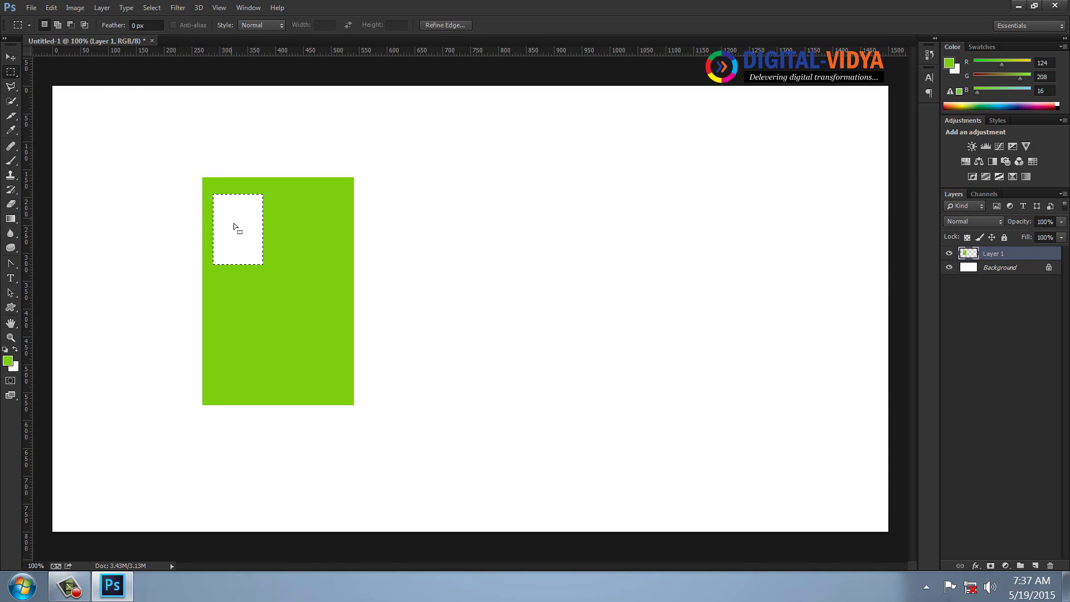
left_click_drag(295, 235, 248, 332)
key("Delete")
key("Delete")
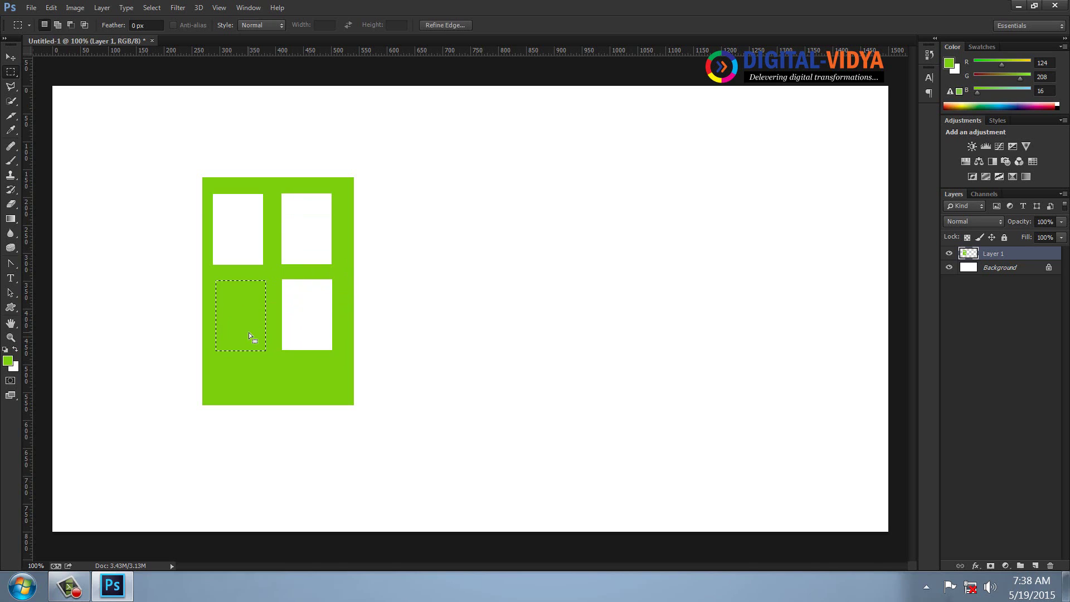
key("Delete")
key("ctrl+z")
key("Left")
key("Delete")
key("ctrl+d")
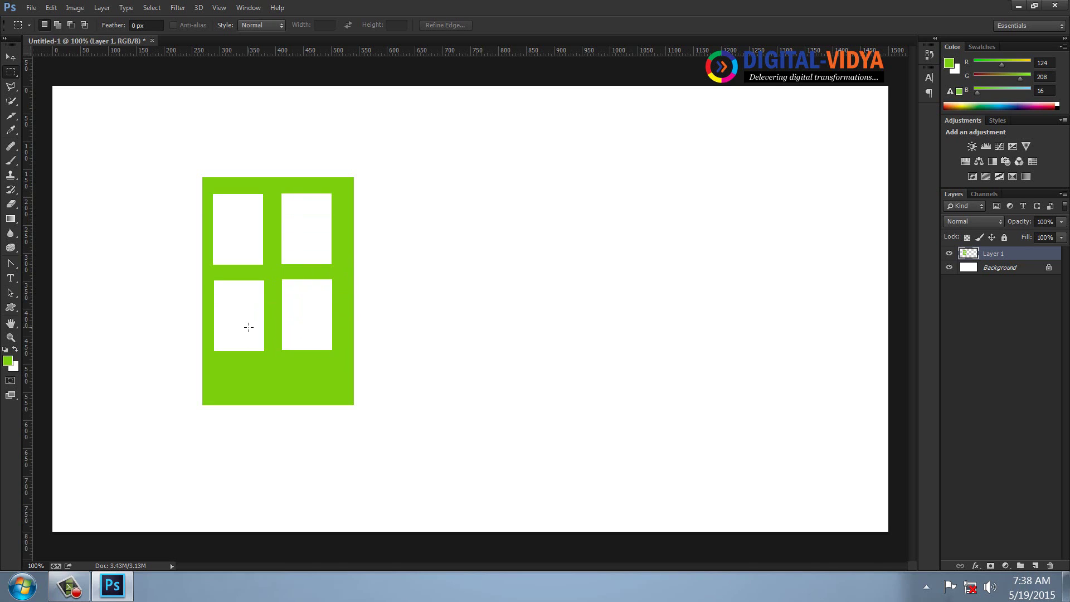
Step: Trim a strip off the green rectangle's right edge
left_click_drag(445, 158, 344, 453)
key("Delete")
key("ctrl+d")
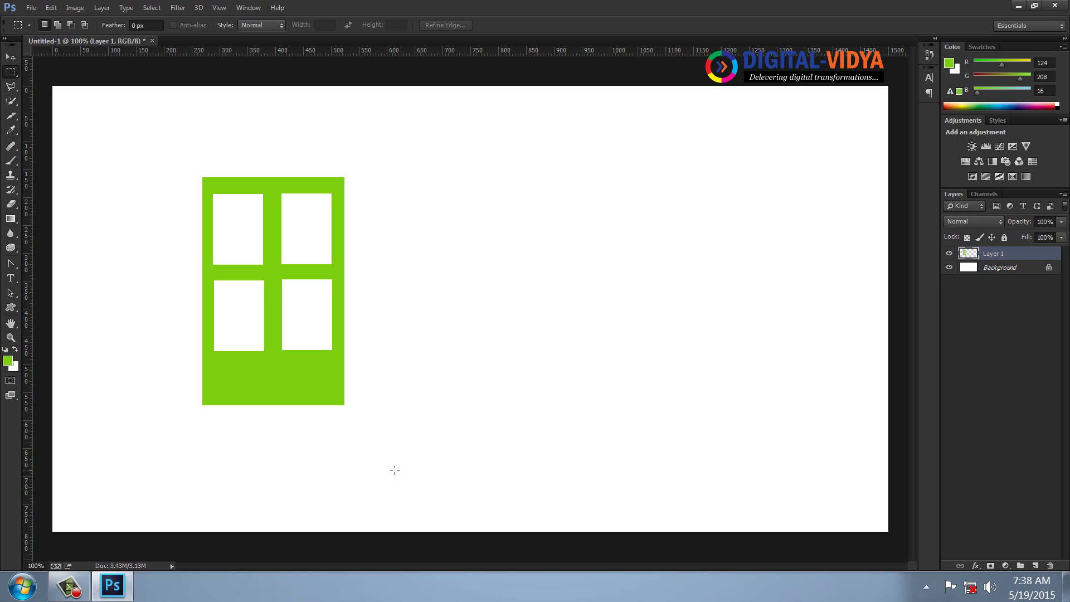
left_click(11, 57)
Step: Move the green window toward the canvas centre, browsing layer style options without applying any
left_click_drag(312, 379, 475, 385)
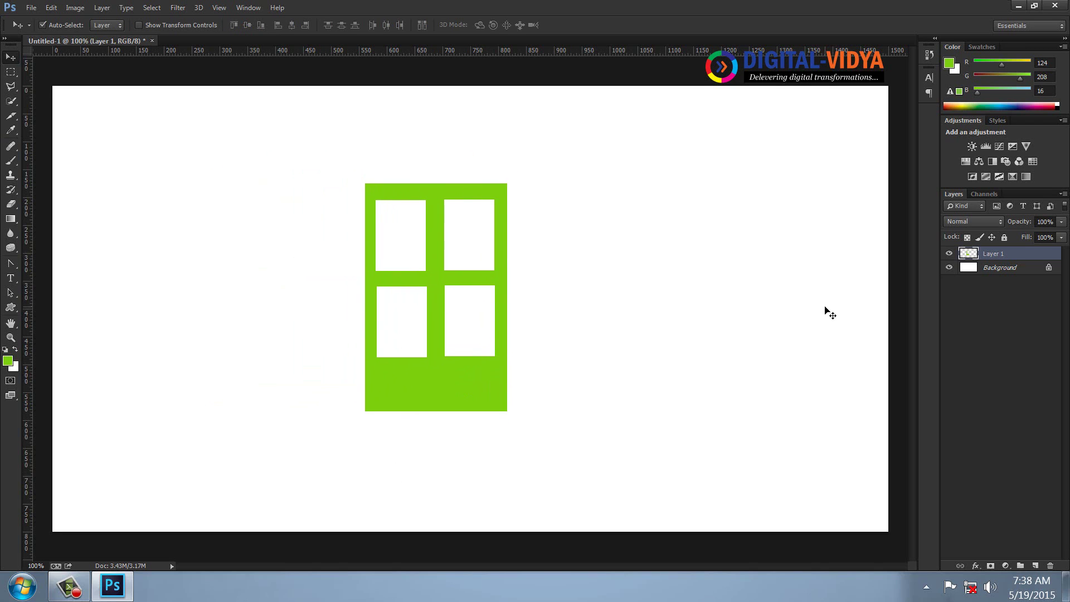
left_click(105, 8)
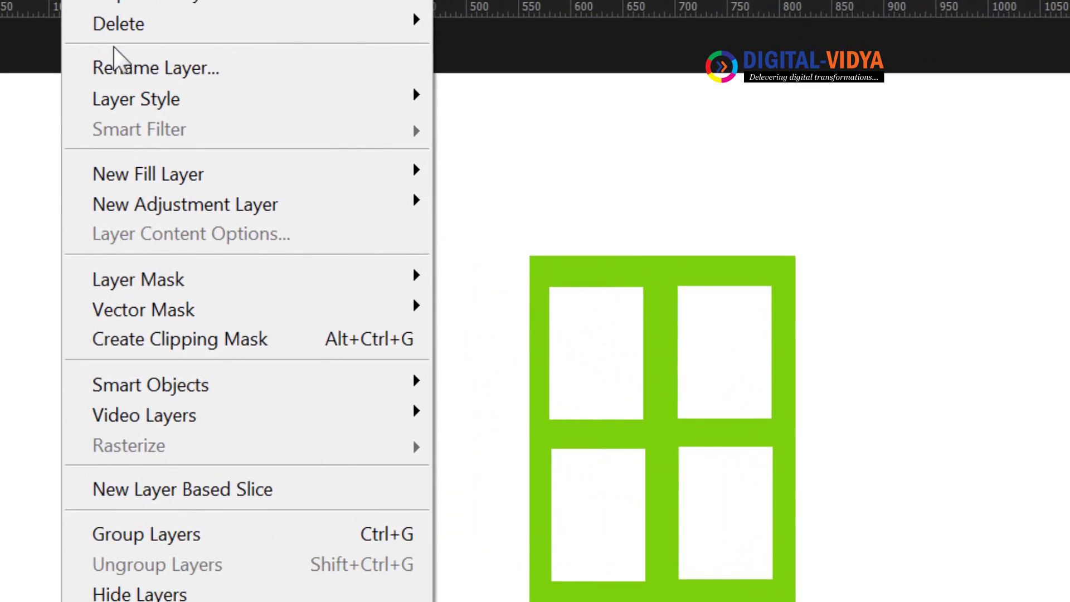
mouse_move(138, 84)
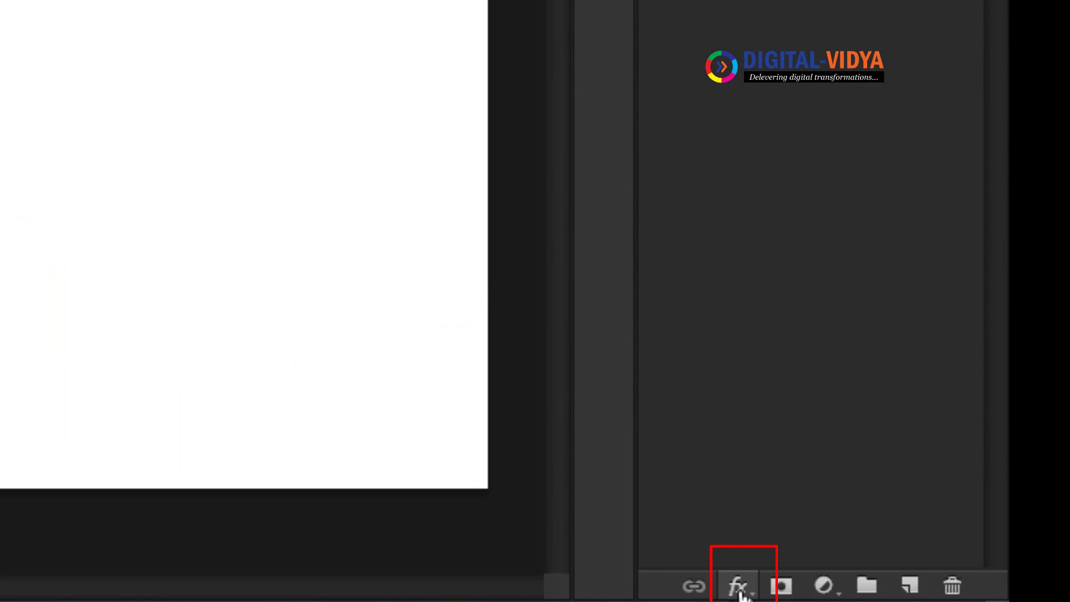
left_click(741, 594)
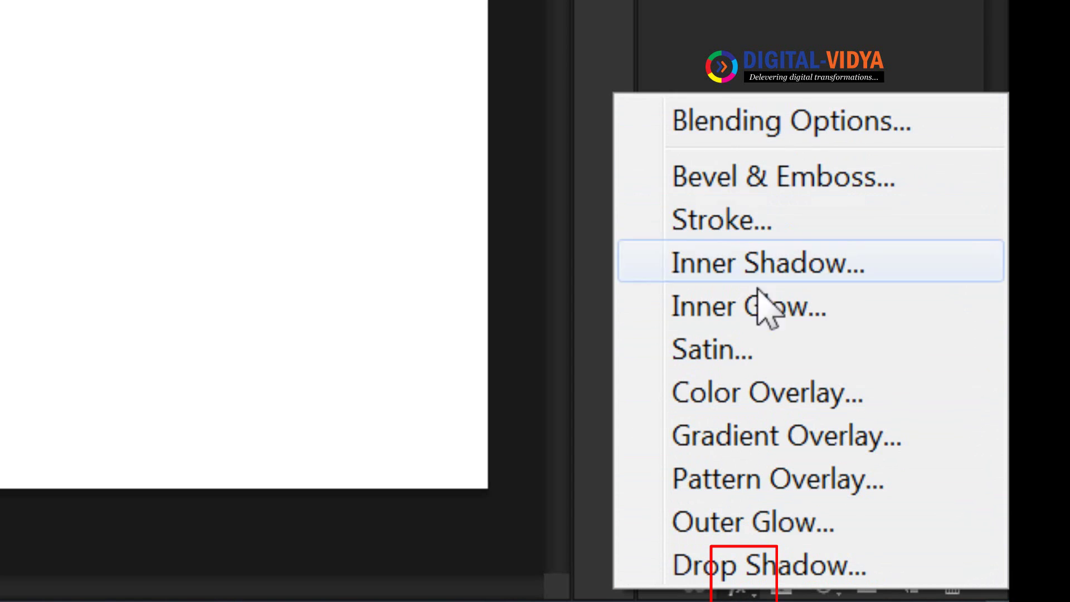
key("Escape")
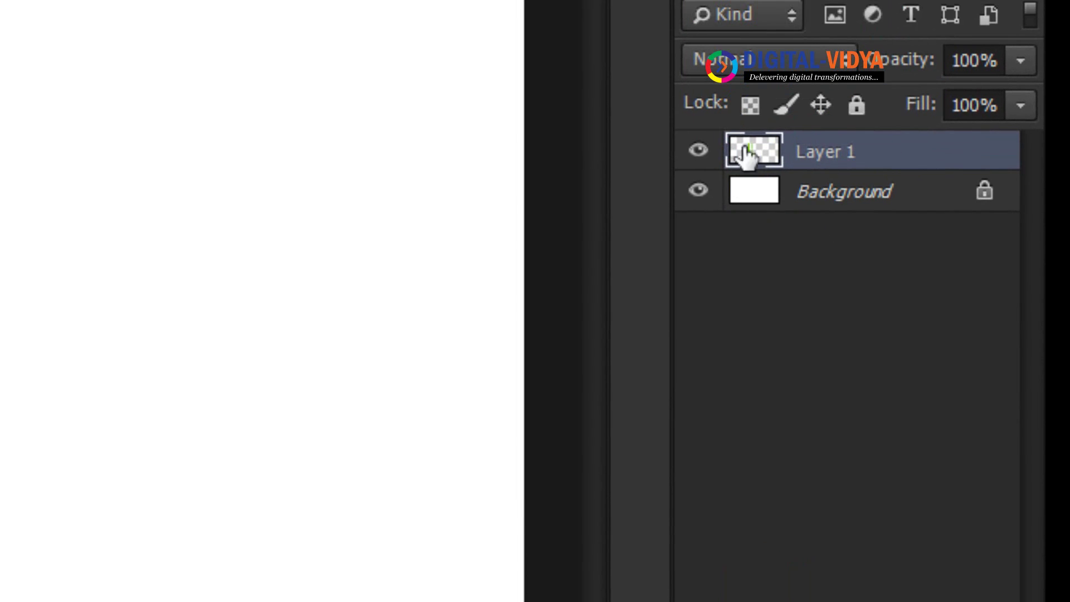
double_click(753, 157)
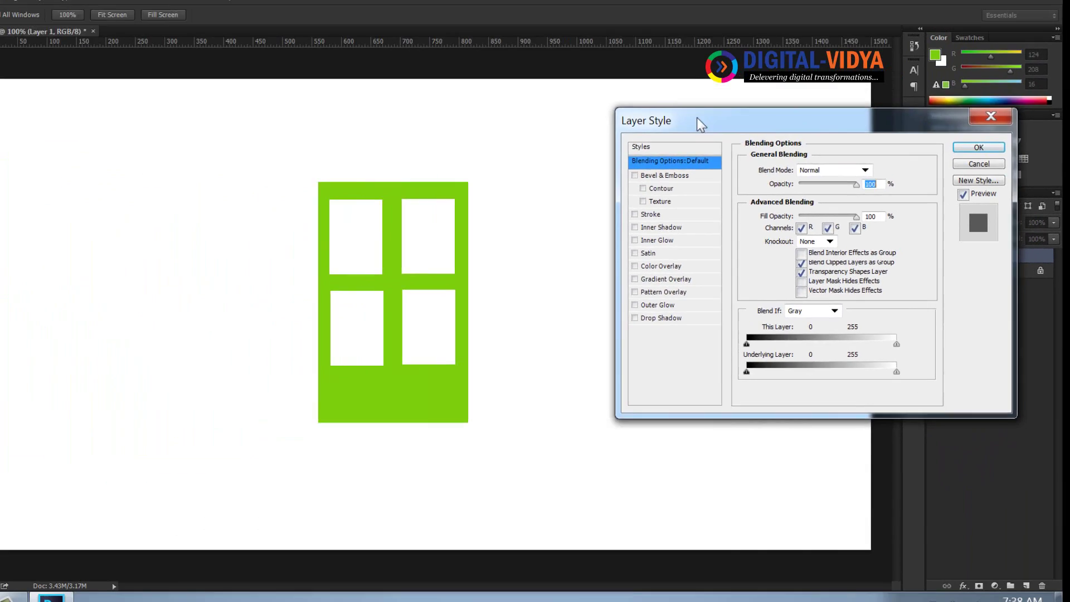
left_click_drag(697, 117, 249, 113)
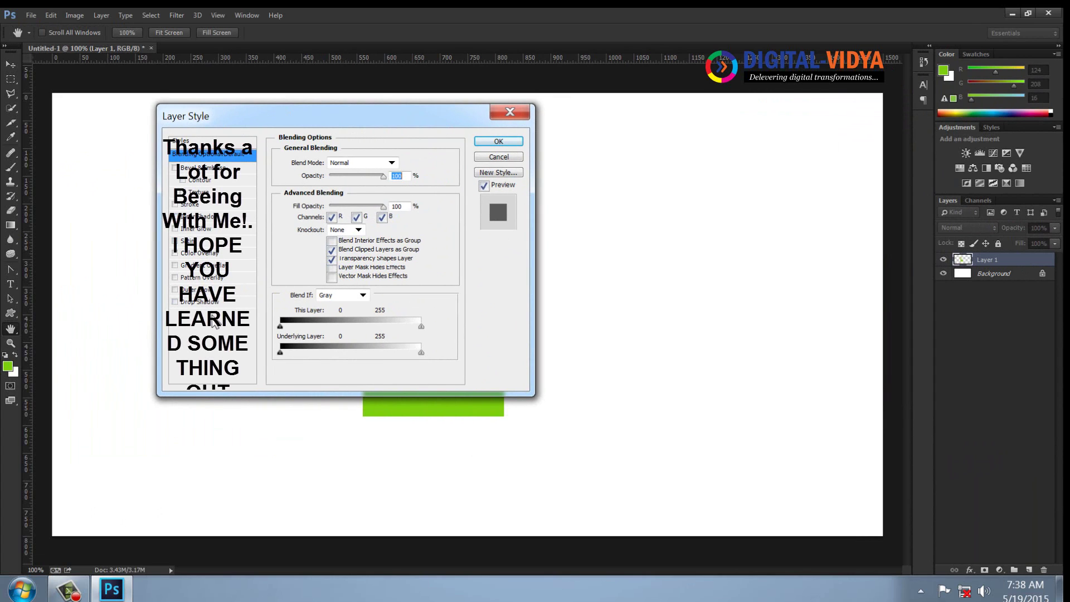
left_click(498, 141)
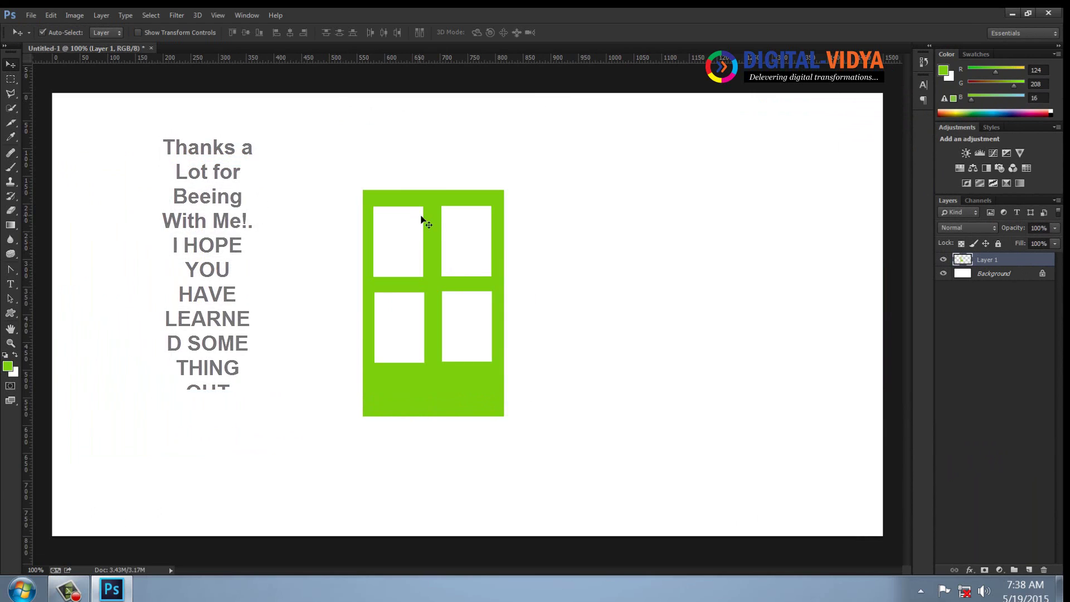
Step: Shift the window up and left, and give Layer 1 a Drop Shadow effect
left_click_drag(438, 202, 410, 186)
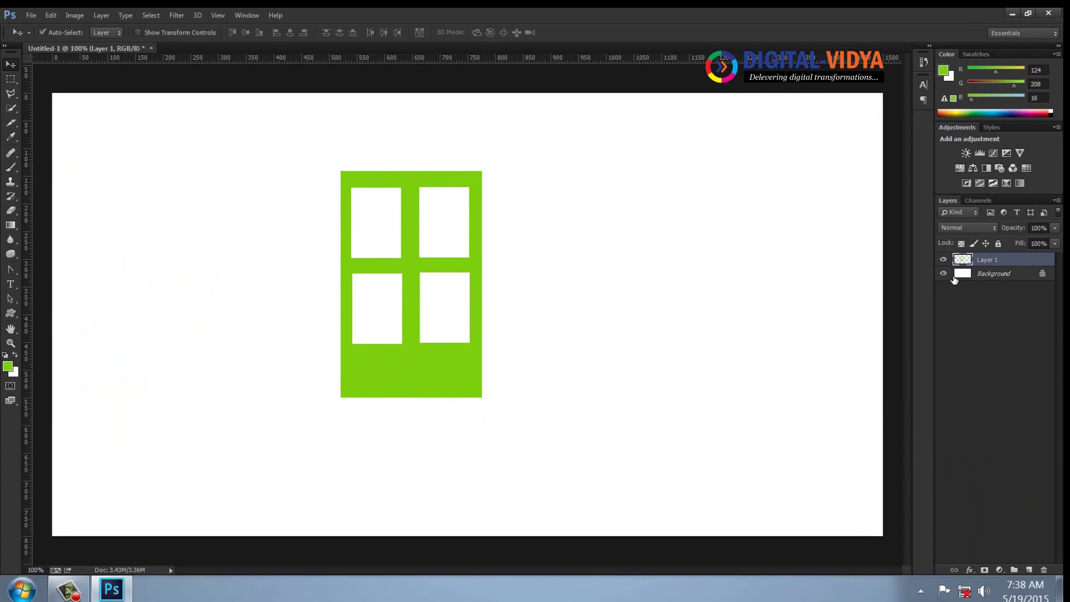
left_click(971, 570)
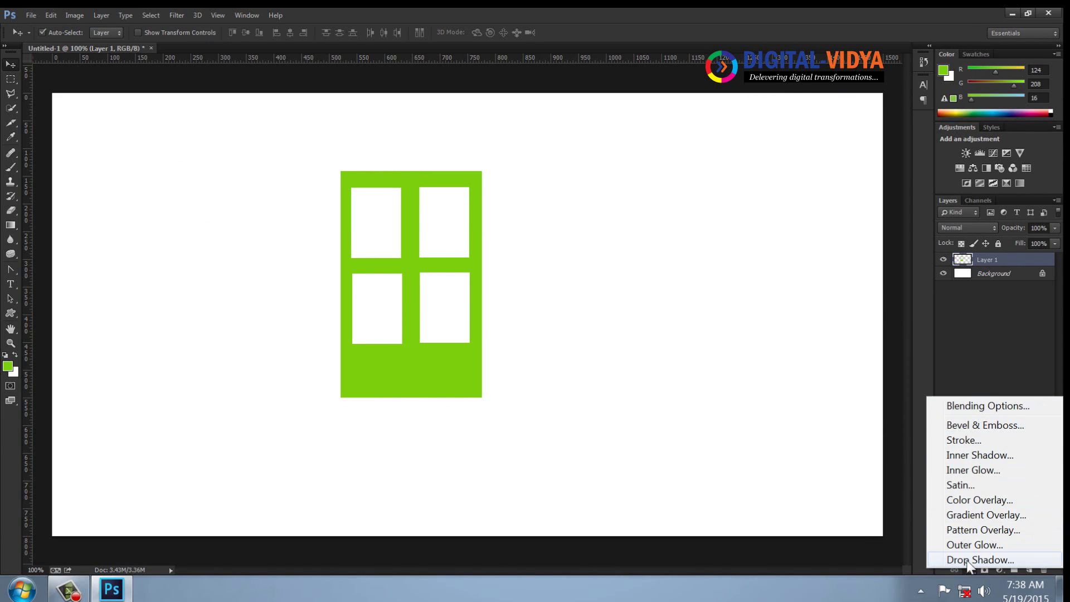
left_click(968, 559)
left_click_drag(264, 119, 617, 113)
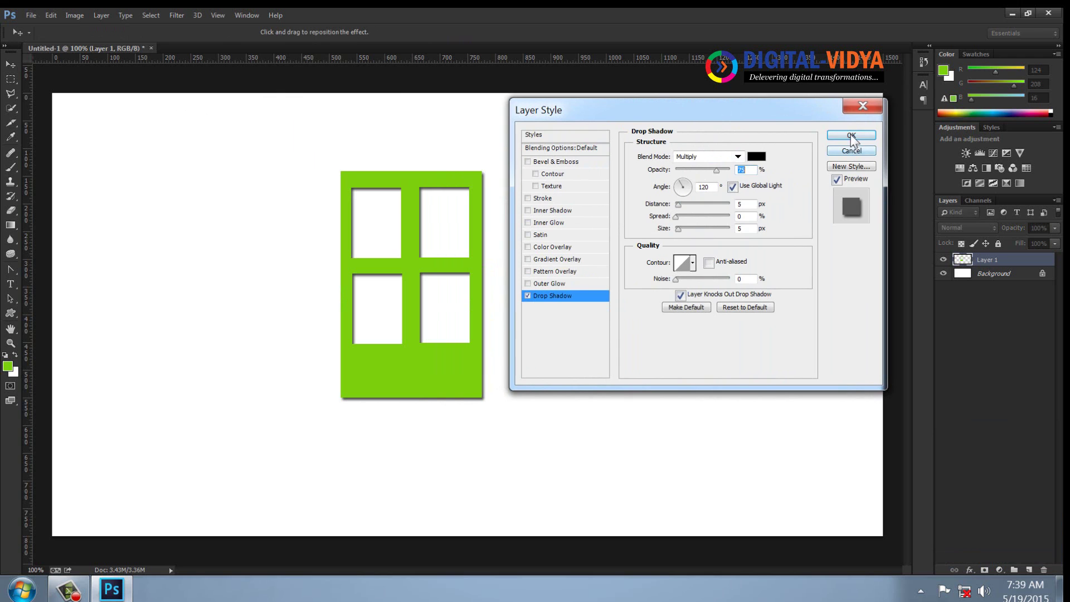
left_click(851, 136)
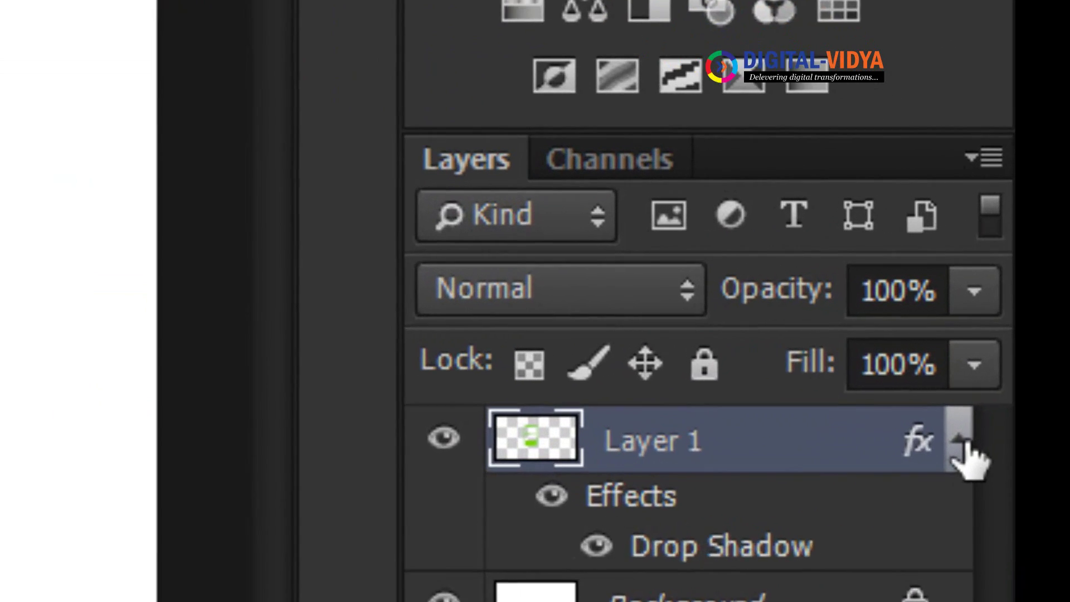
left_click(1050, 260)
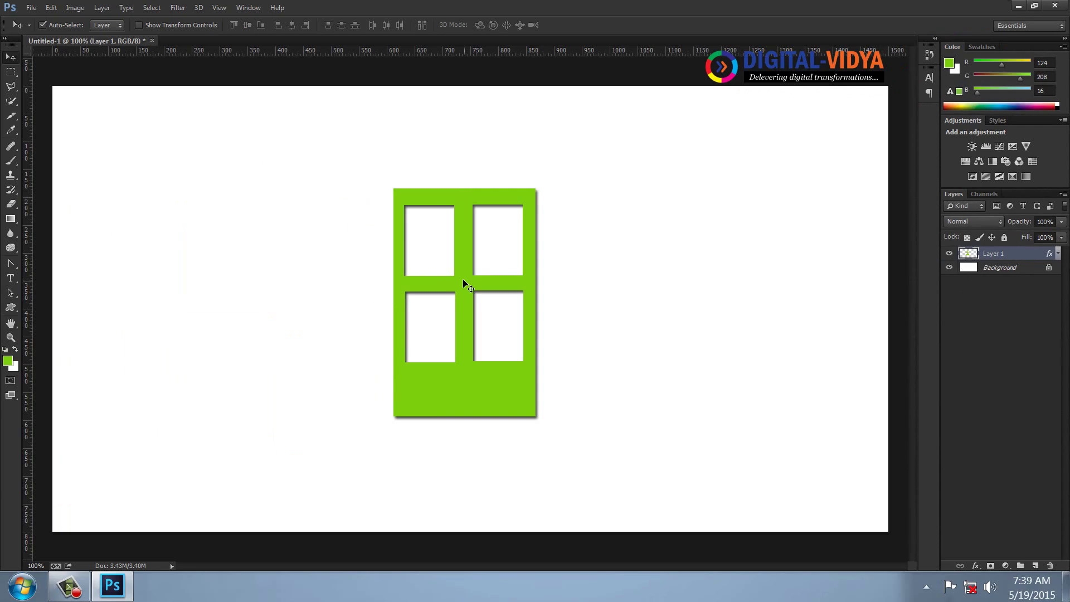
Step: Convert Layer 1's drop shadow into a separate layer with Layer Style > Create Layer
left_click(108, 7)
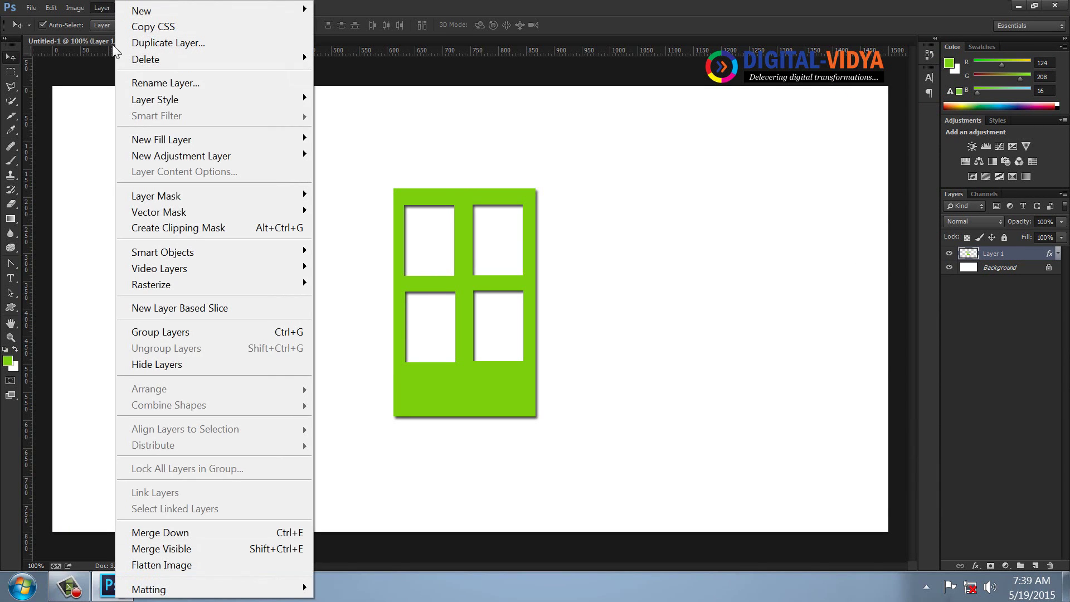
mouse_move(145, 95)
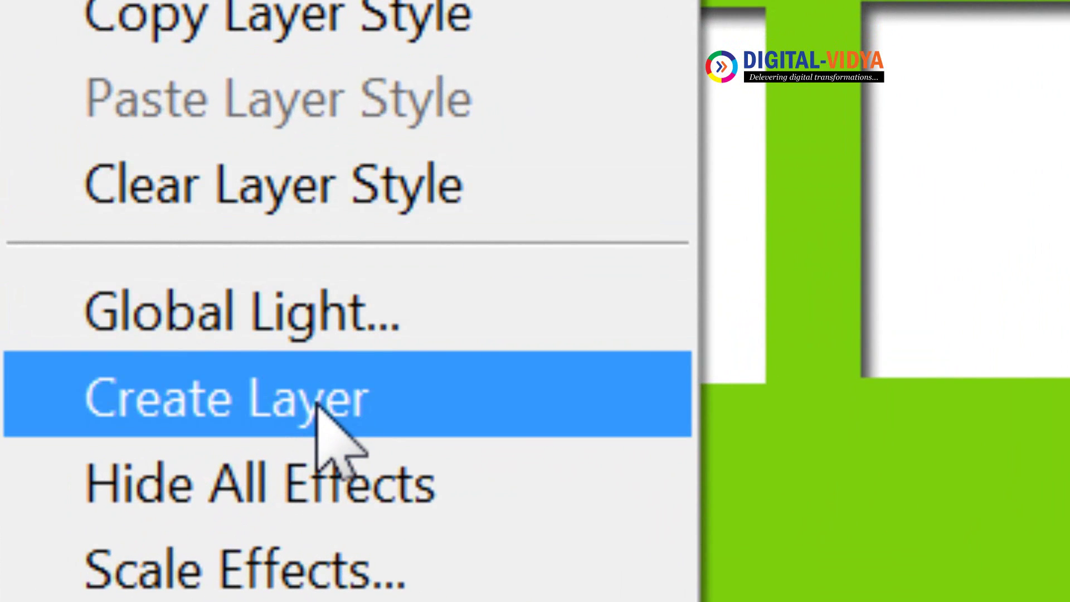
left_click(320, 404)
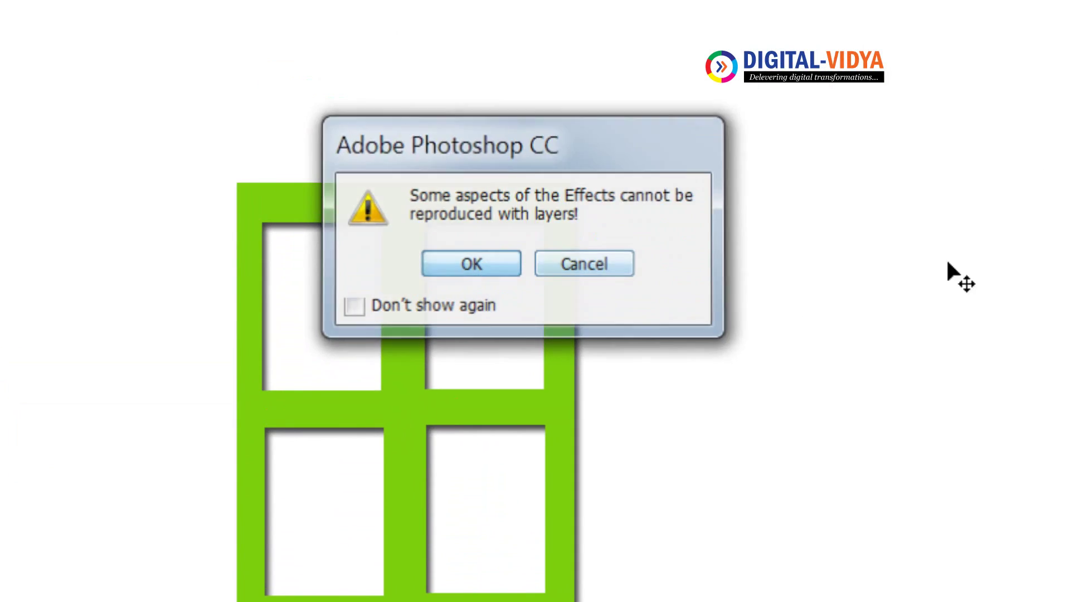
key("Return")
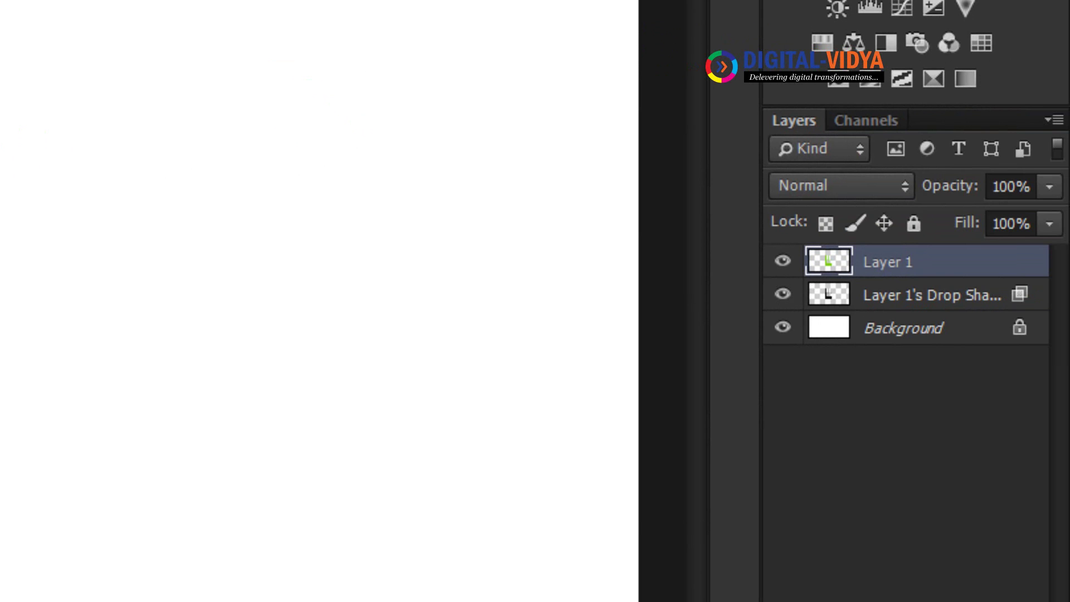
Step: Distort the shadow layer's top edge right and down into a slanted cast shadow
left_click(925, 294)
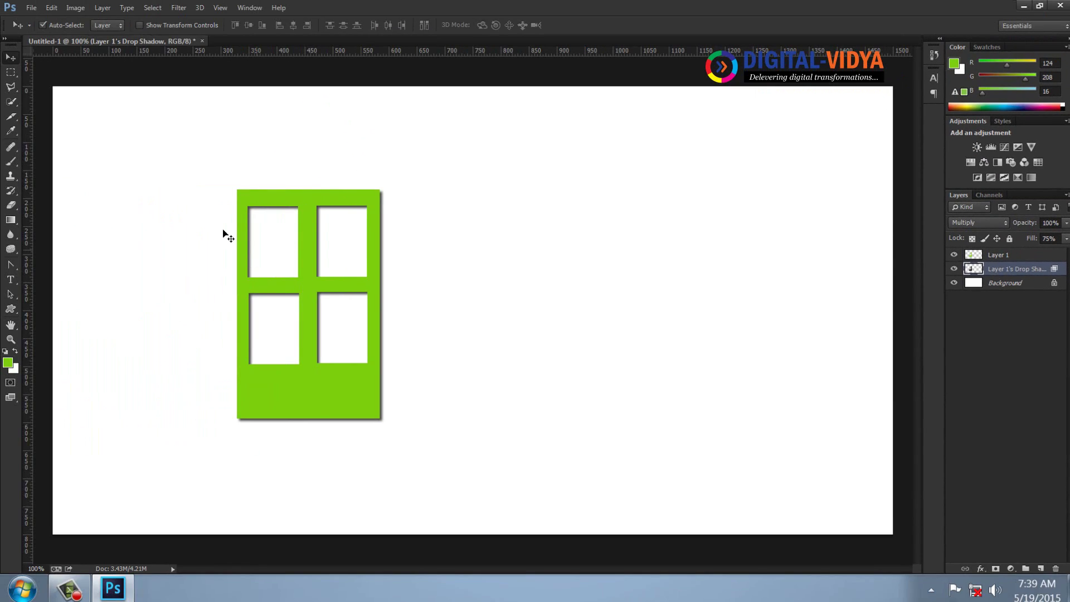
left_click(53, 8)
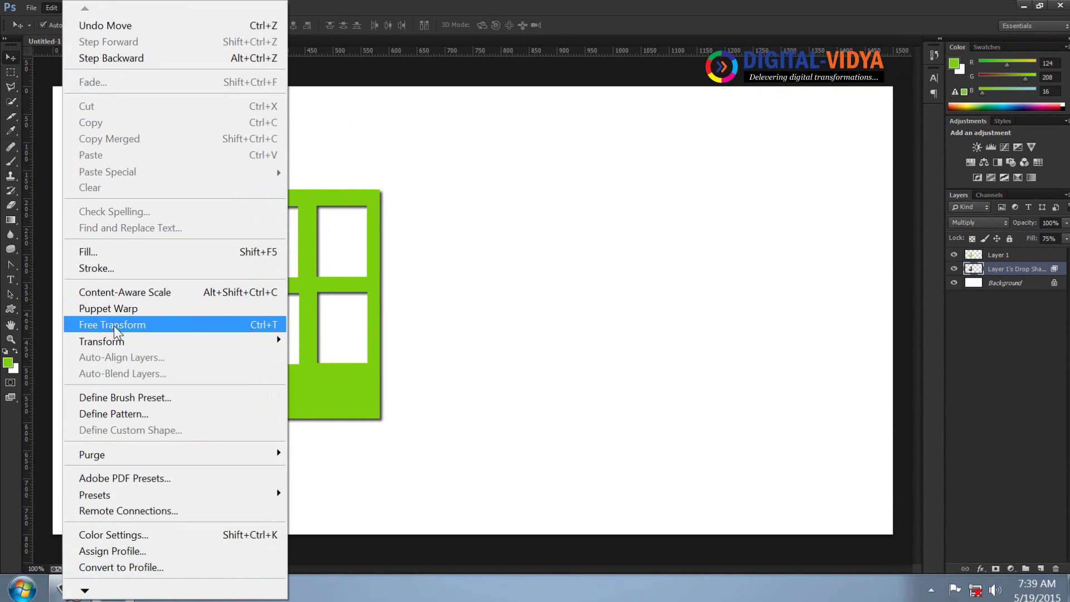
left_click(112, 346)
left_click_drag(311, 307, 311, 422)
right_click(319, 391)
left_click(342, 237)
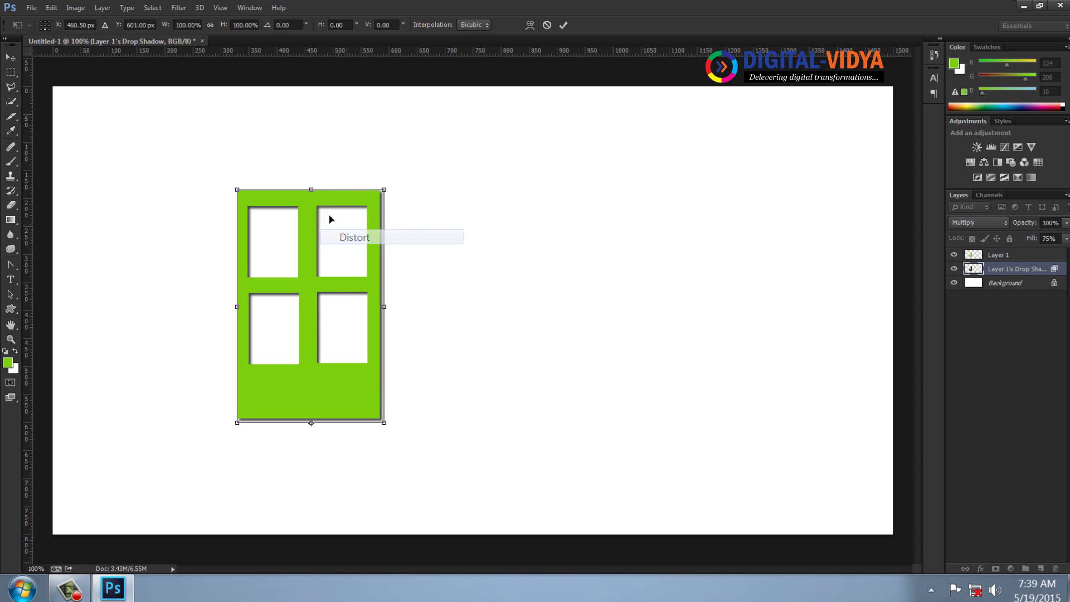
left_click_drag(311, 190, 423, 281)
key("Return")
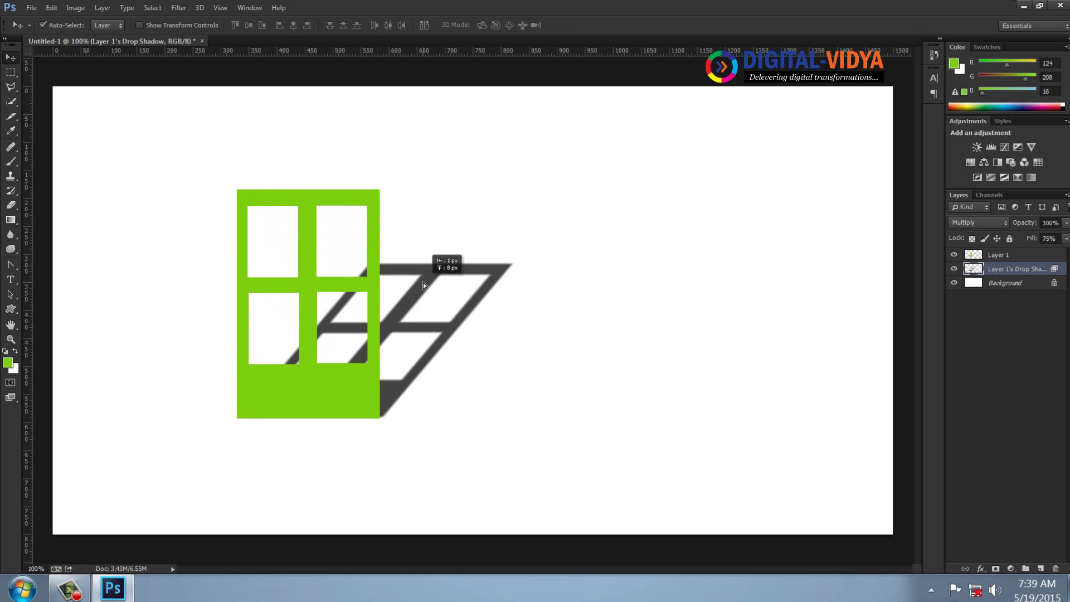
key("Left")
key("Left")
key("Left")
key("Left")
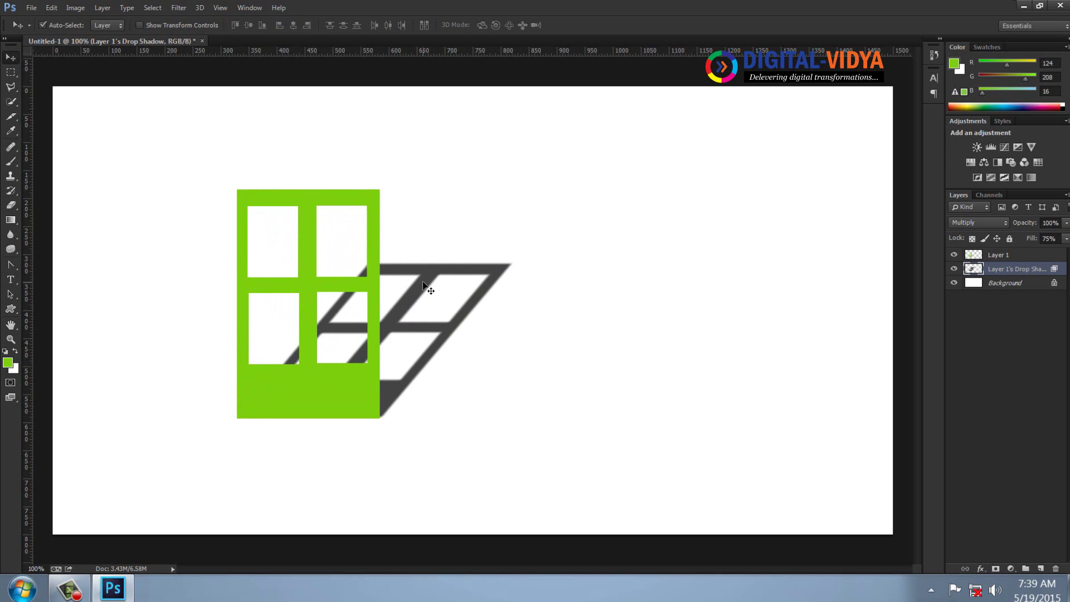
Step: Move the green window and its shadow together toward the left of the canvas
left_click(992, 259, "shift")
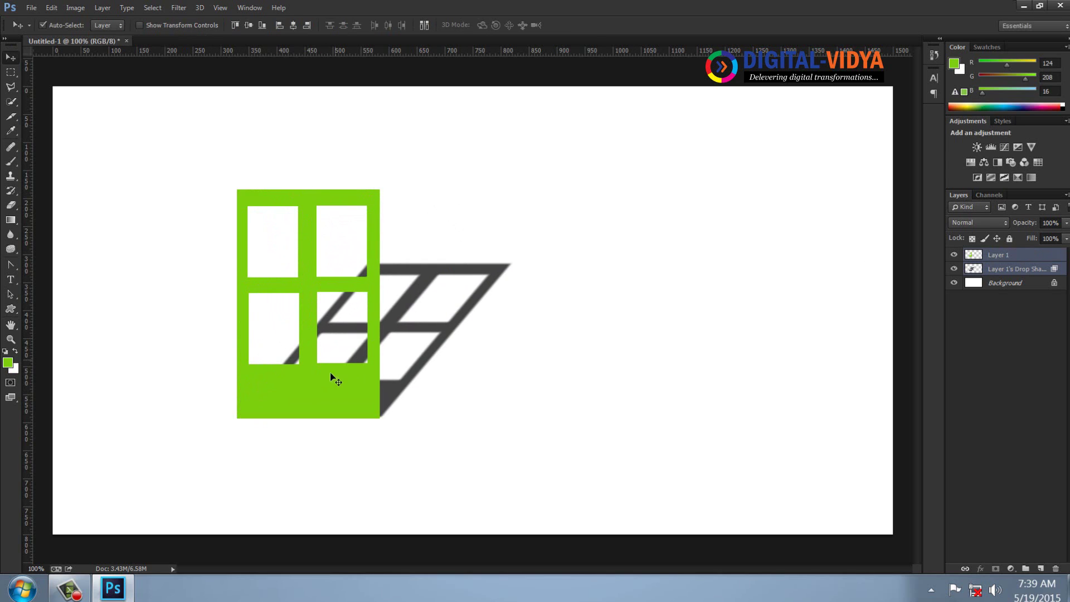
left_click_drag(333, 379, 466, 392)
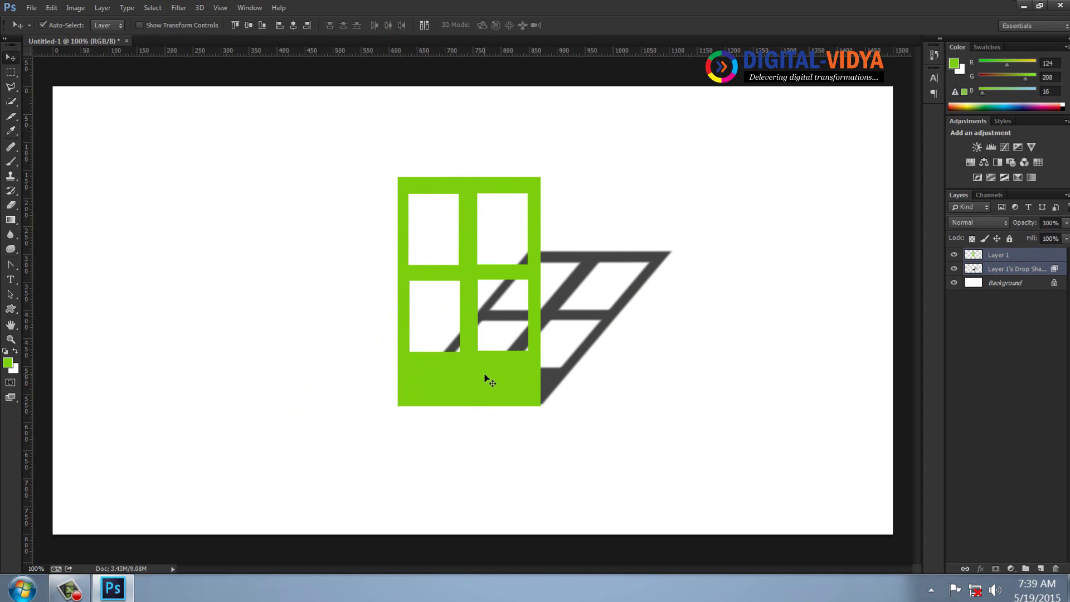
left_click_drag(485, 377, 272, 422)
left_click_drag(206, 426, 194, 422)
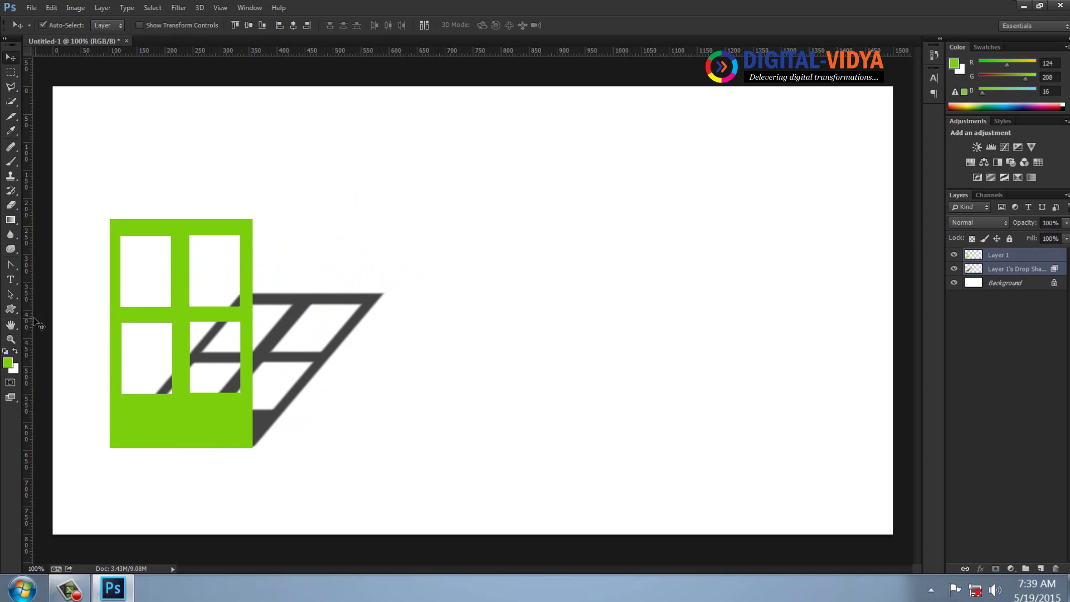
Step: Type a green '2015' right of the window, then enlarge it and move it right and down
left_click(10, 280)
left_click(518, 285)
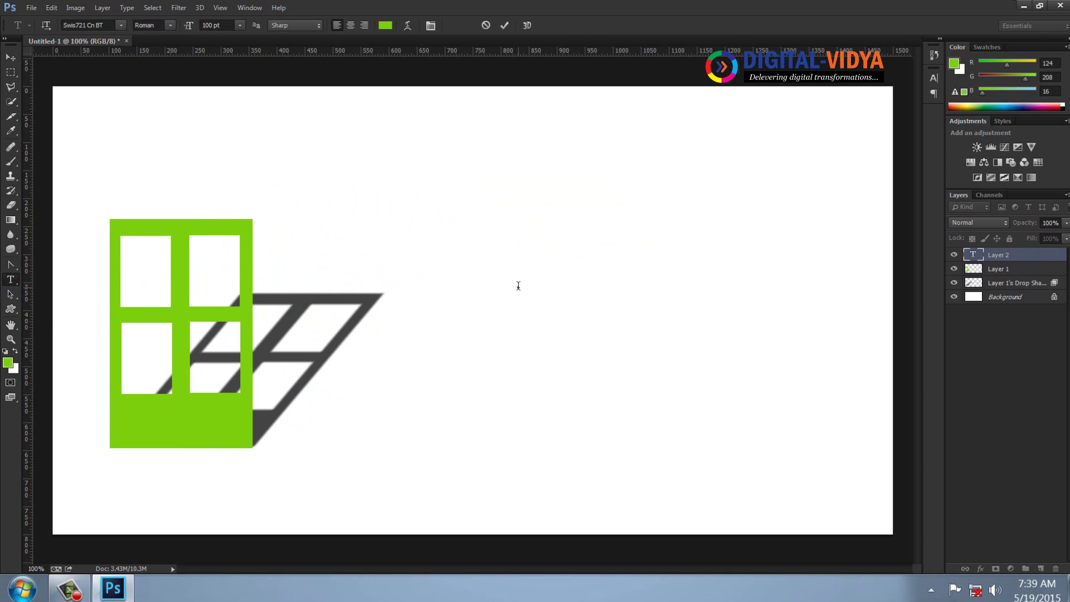
type("2015")
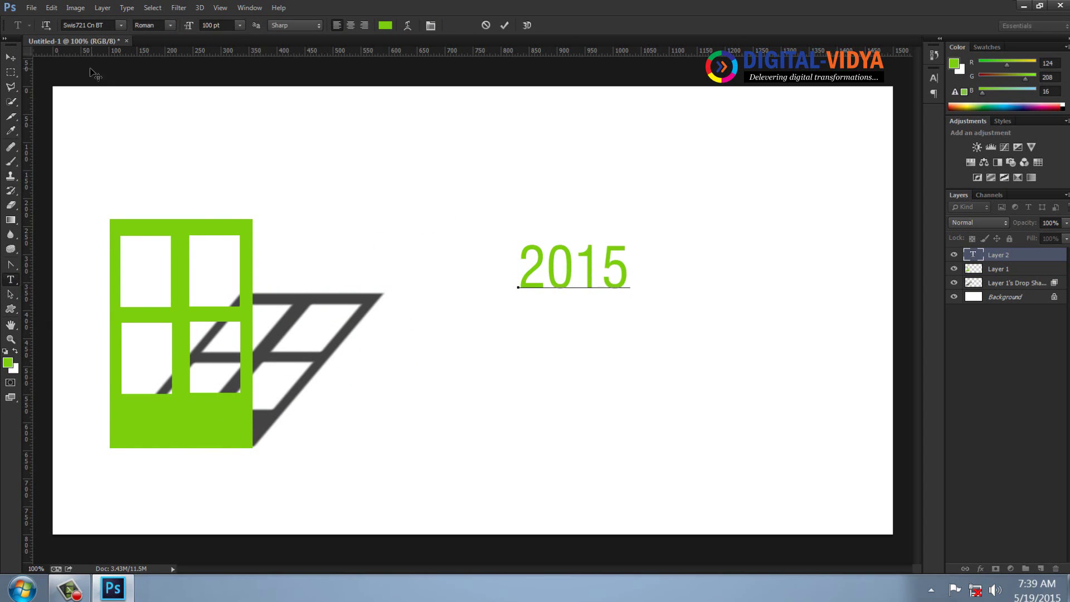
left_click(11, 58)
key("ctrl+t")
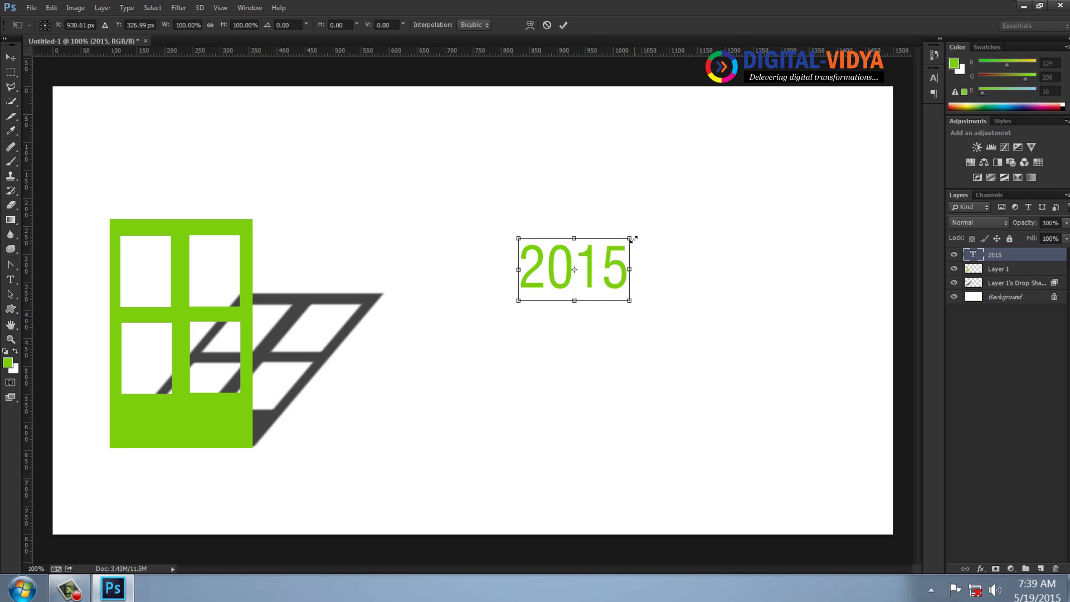
left_click_drag(632, 239, 729, 221)
key("Return")
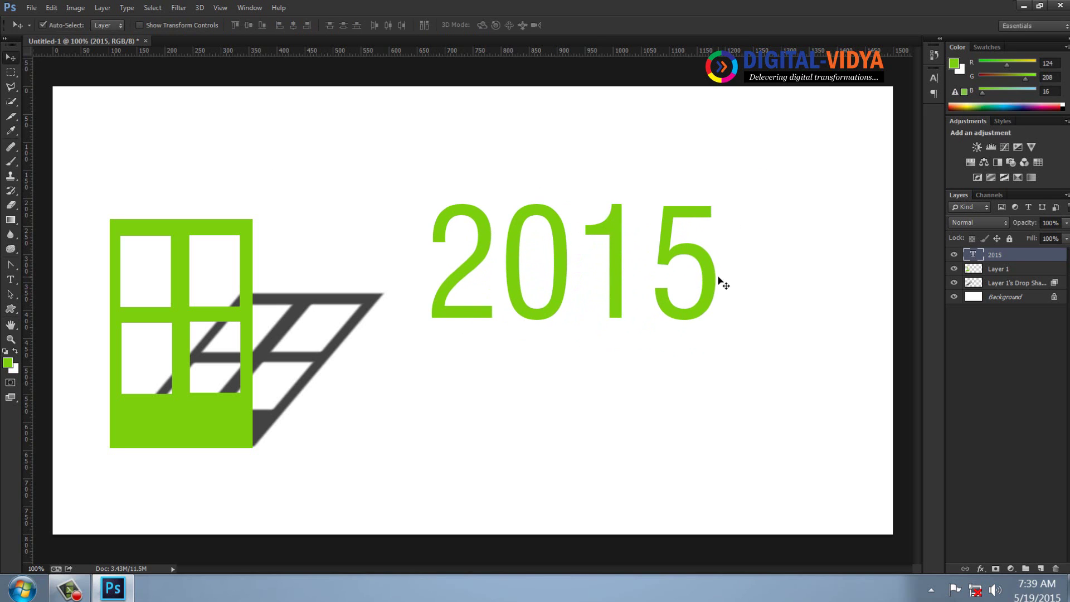
left_click_drag(723, 285, 742, 357)
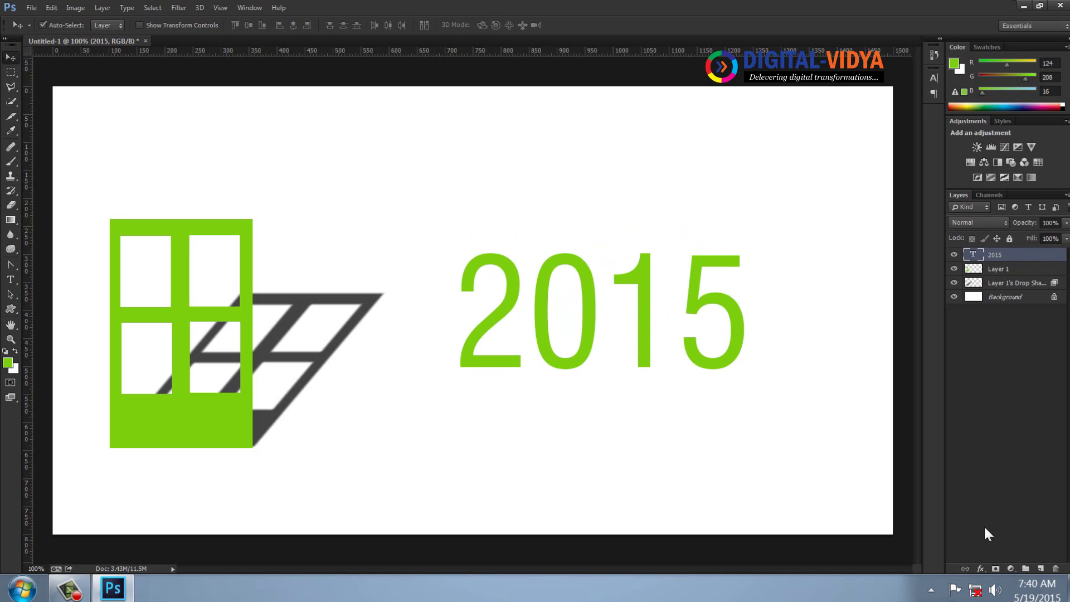
Step: Give 2015 a drop shadow and split it onto its own '2015's Drop Shadow' layer
left_click(979, 567)
left_click(985, 560)
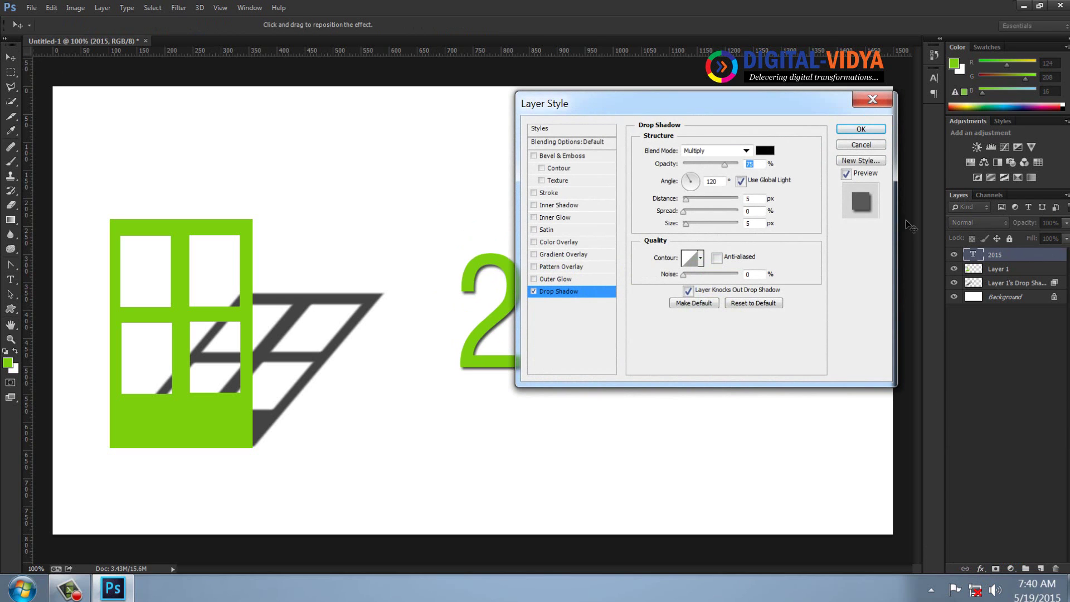
left_click(861, 129)
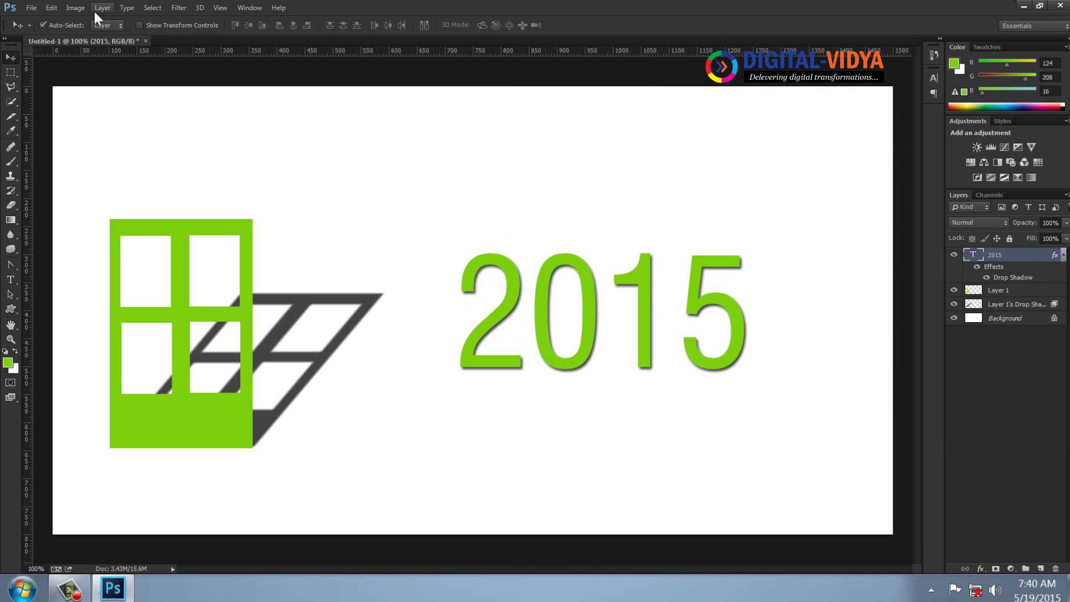
left_click(96, 10)
mouse_move(136, 100)
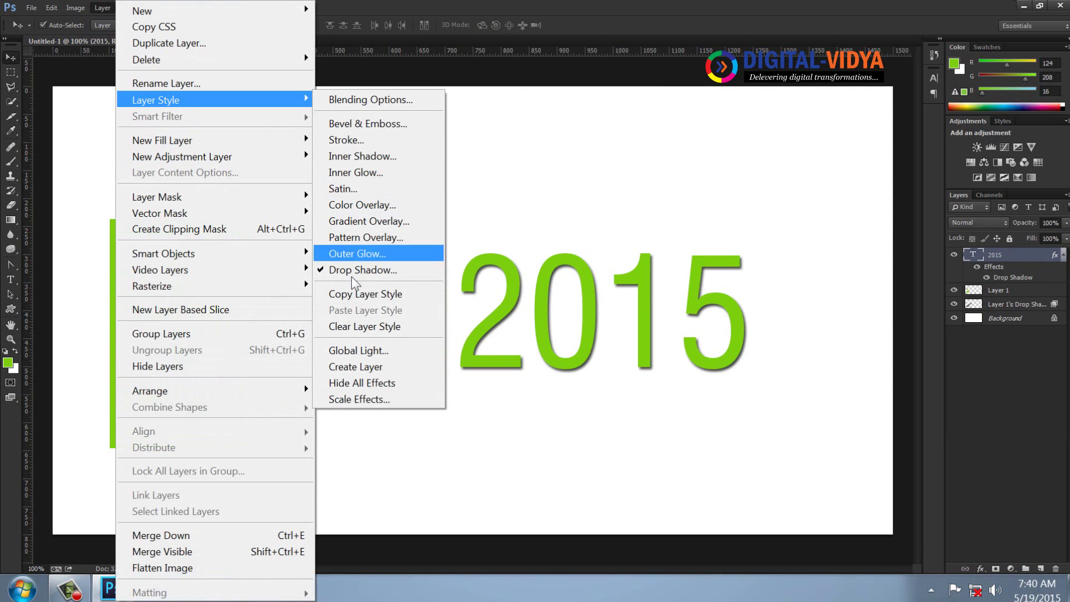
left_click(369, 367)
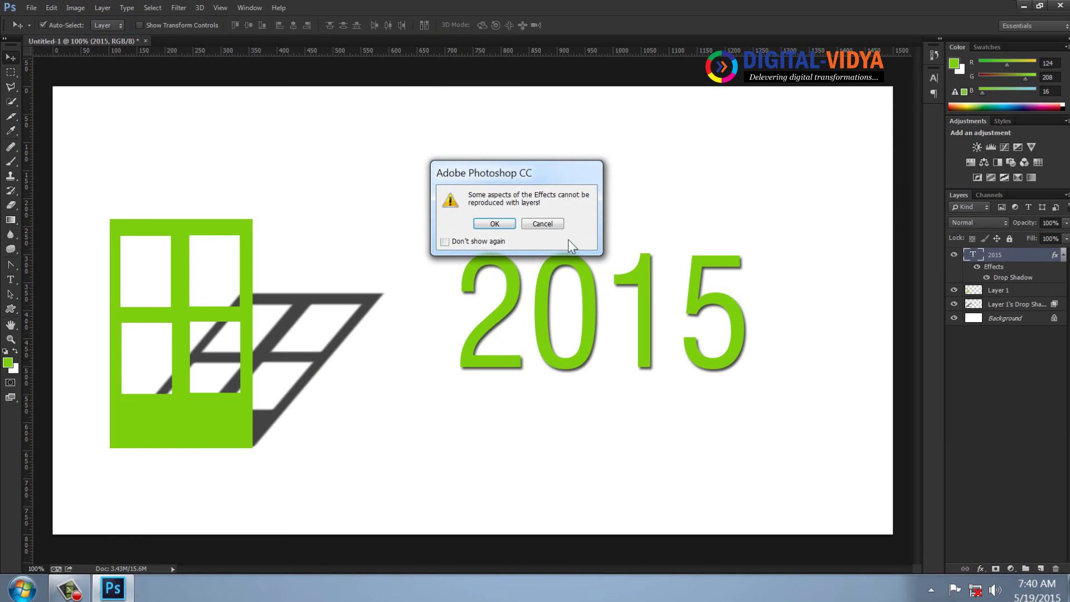
left_click(494, 223)
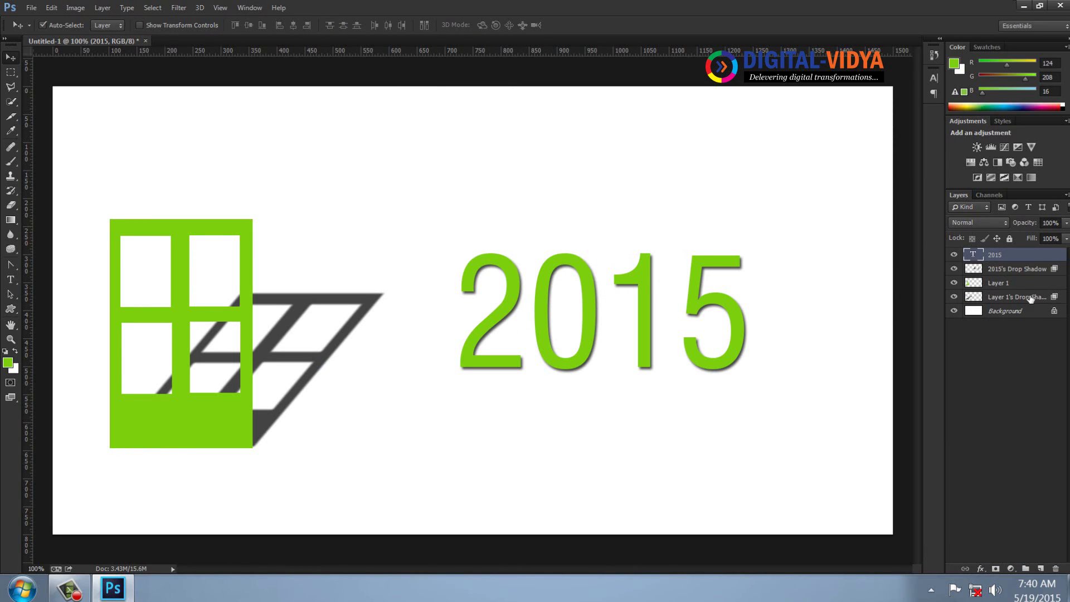
left_click(1003, 270)
key("ctrl+t")
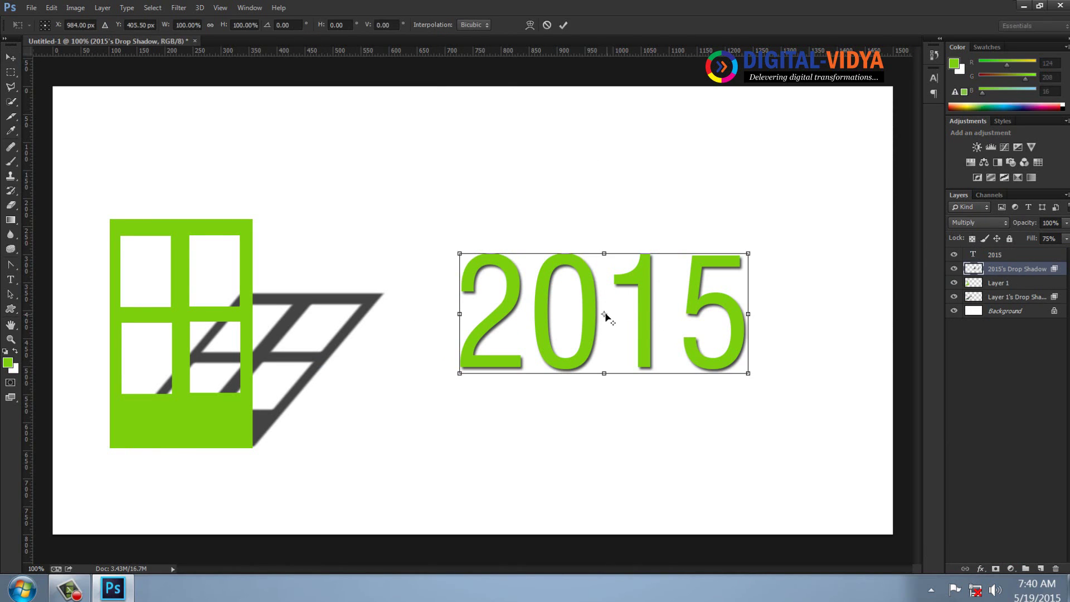
Step: Distort the 2015 shadow into a flattened cast shadow slanting left, then nudge the text left
left_click_drag(605, 315, 604, 374)
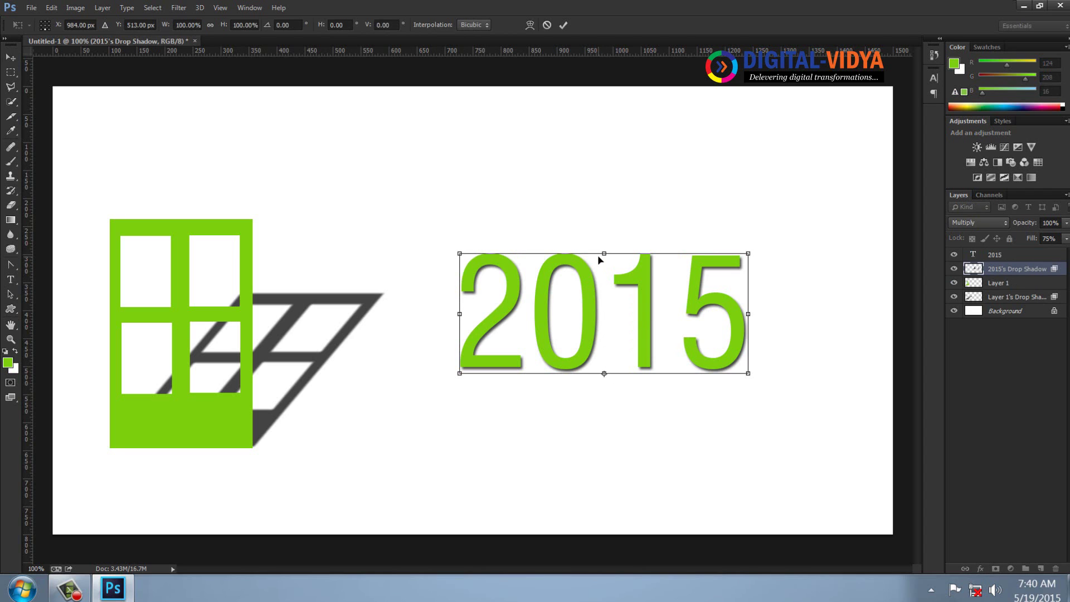
right_click(597, 255)
left_click(624, 333)
left_click_drag(610, 262, 505, 327)
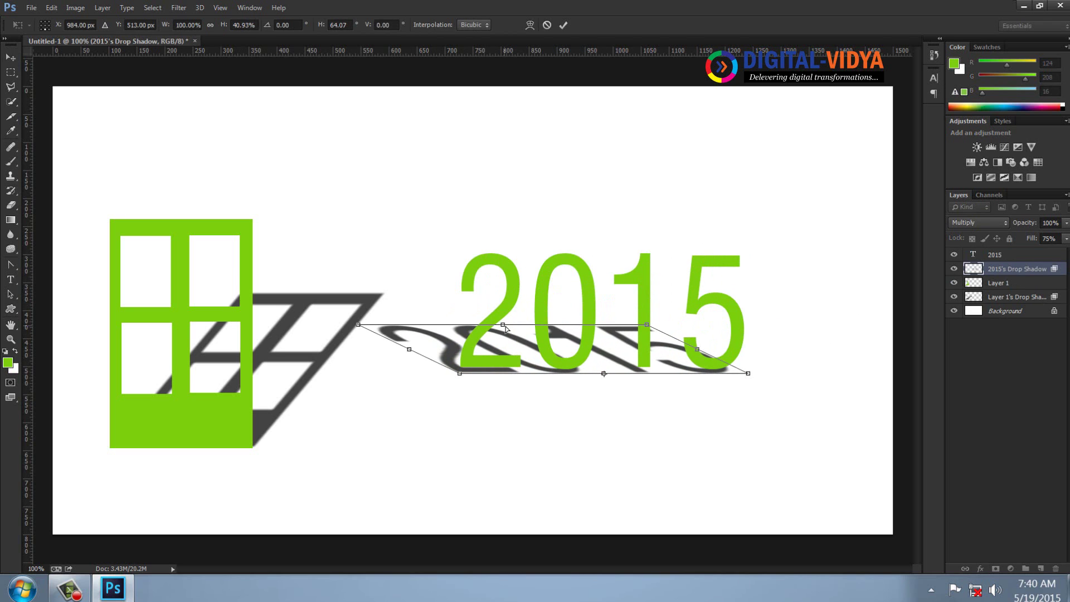
key("Return")
left_click_drag(490, 367, 487, 370)
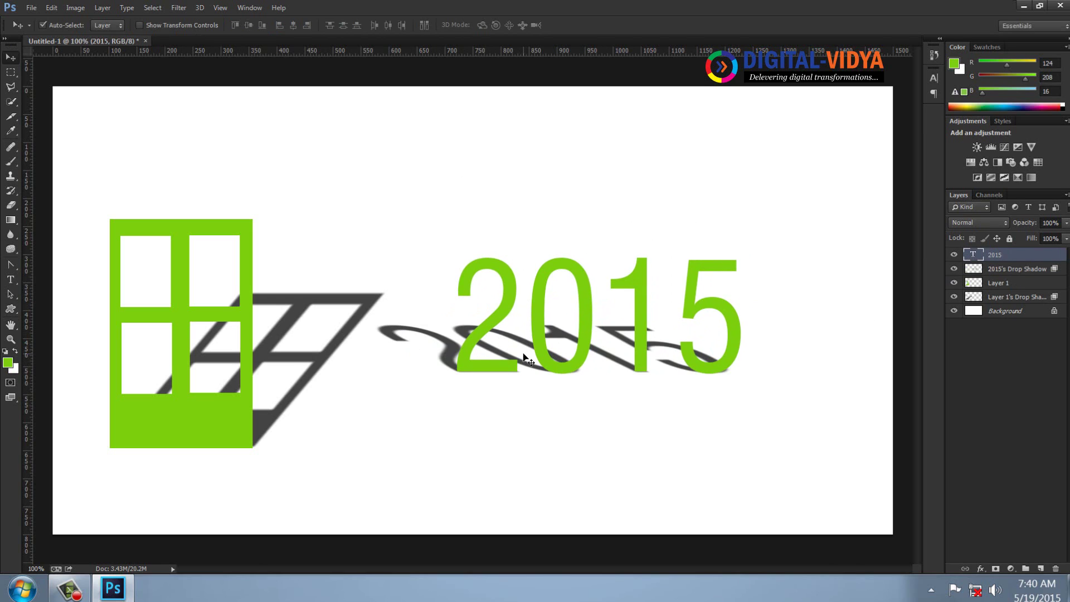
key("Left")
key("Left")
key("Left")
key("Left")
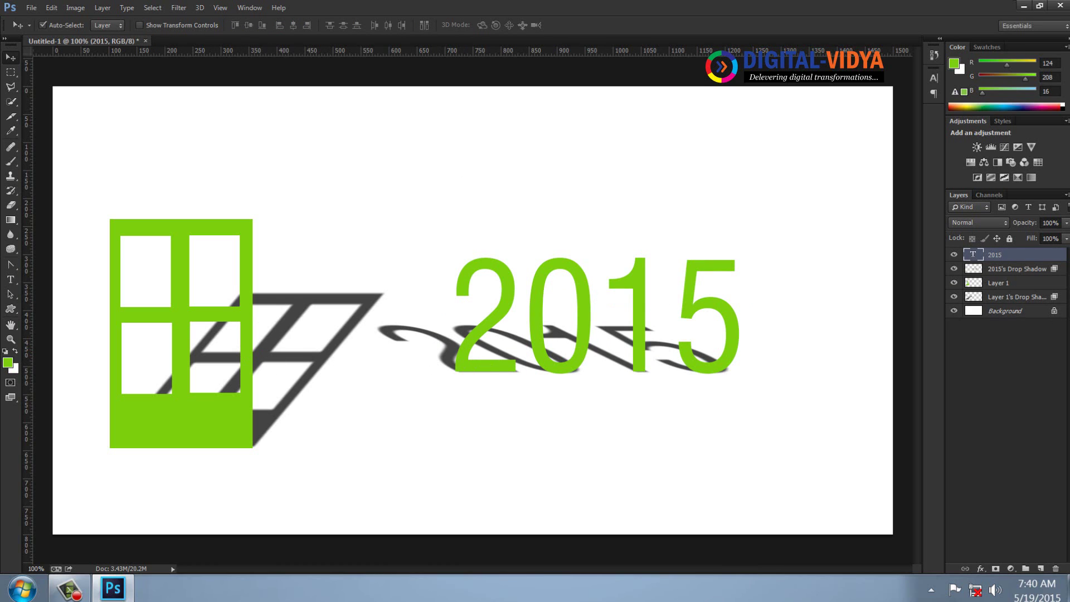
left_click(1017, 301, "shift")
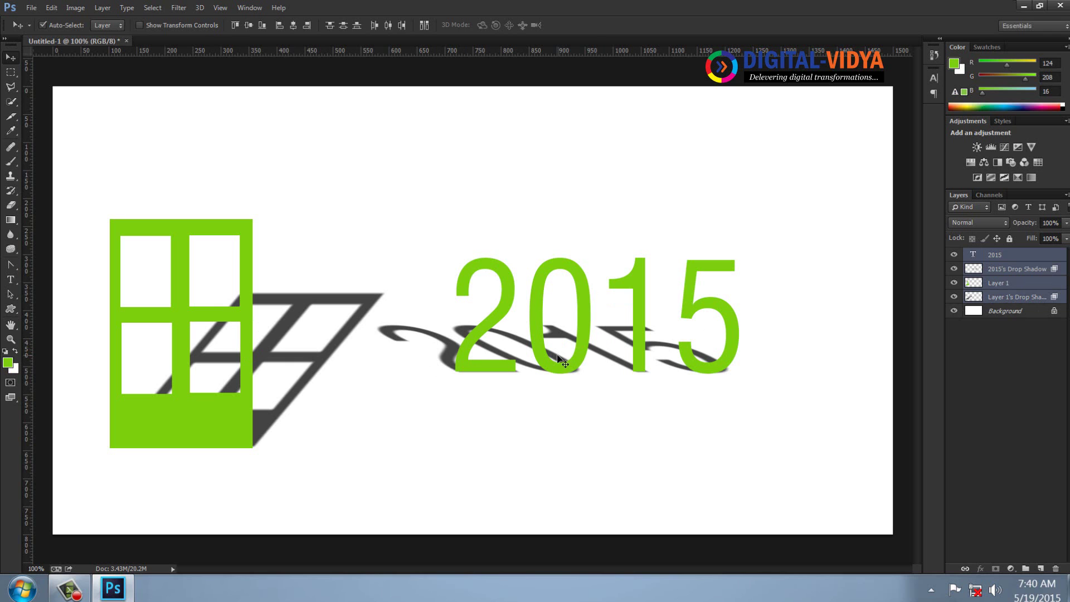
Step: Move the window, 2015 and shadows down-left, then open Dropshadow.psd from Personal (E:) > Vectoors
left_click_drag(555, 369, 540, 425)
key("ctrl+o")
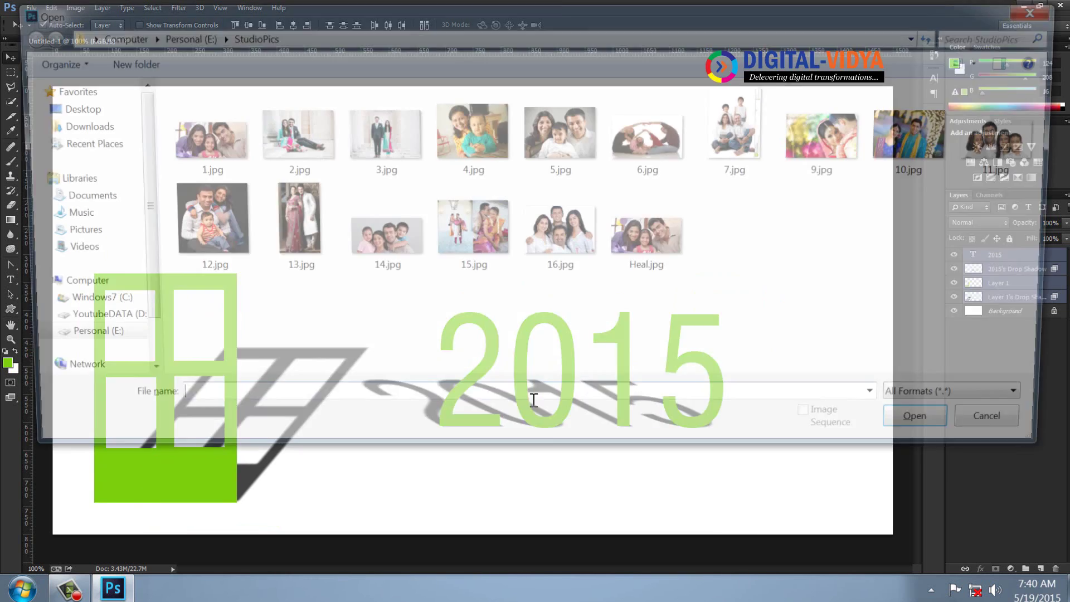
left_click(71, 325)
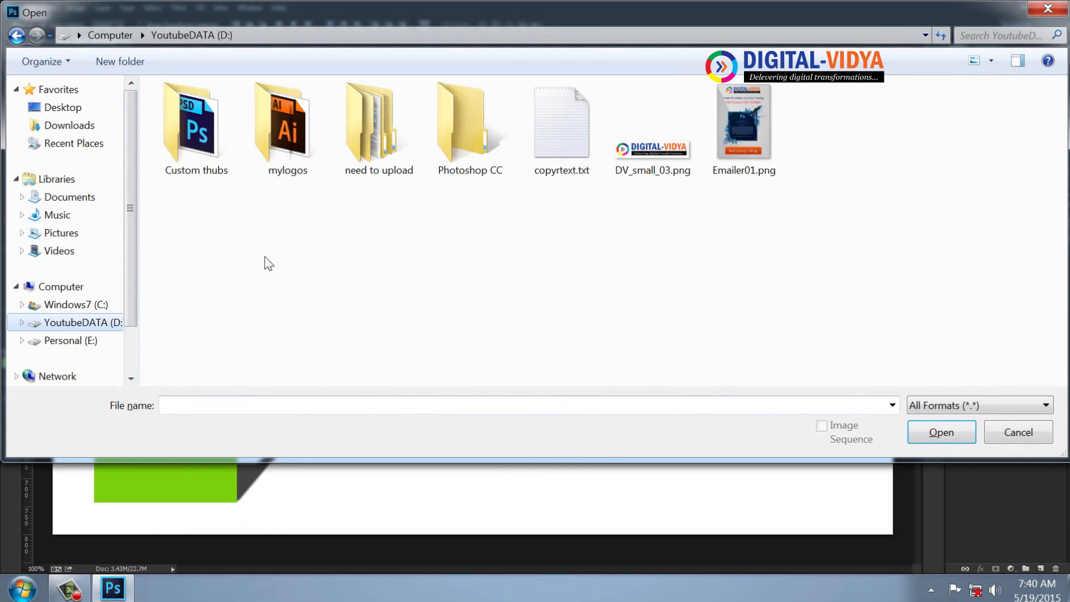
double_click(455, 136)
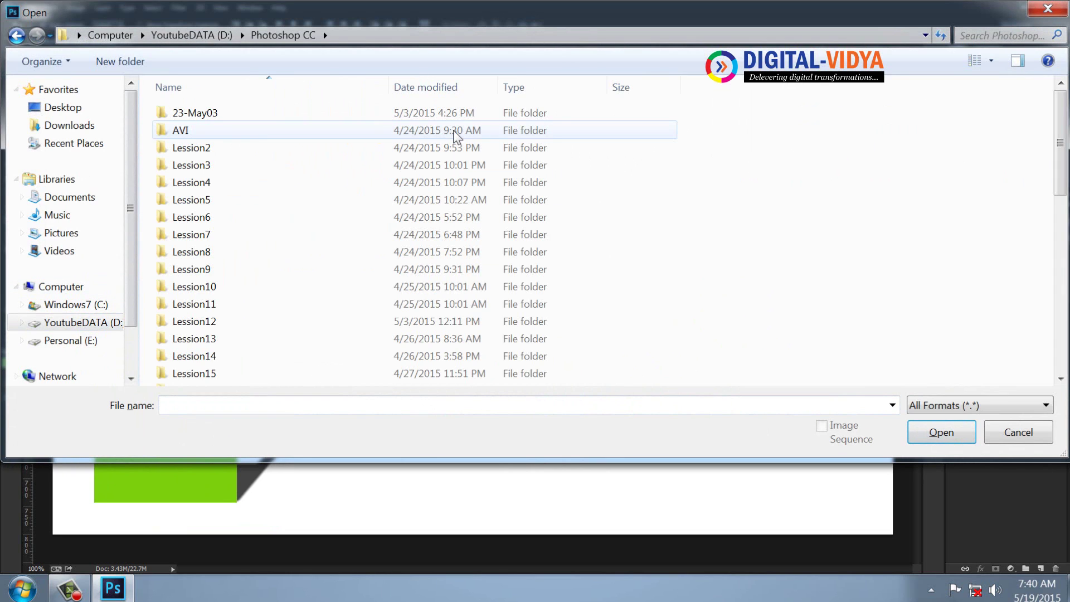
key("BackSpace")
left_click(98, 341)
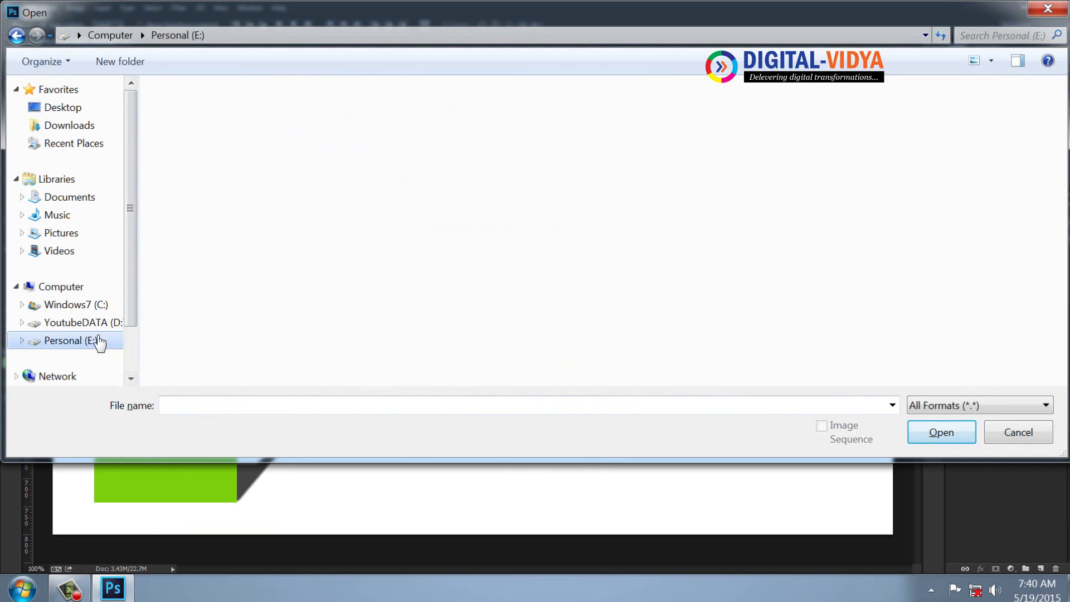
left_click(395, 261)
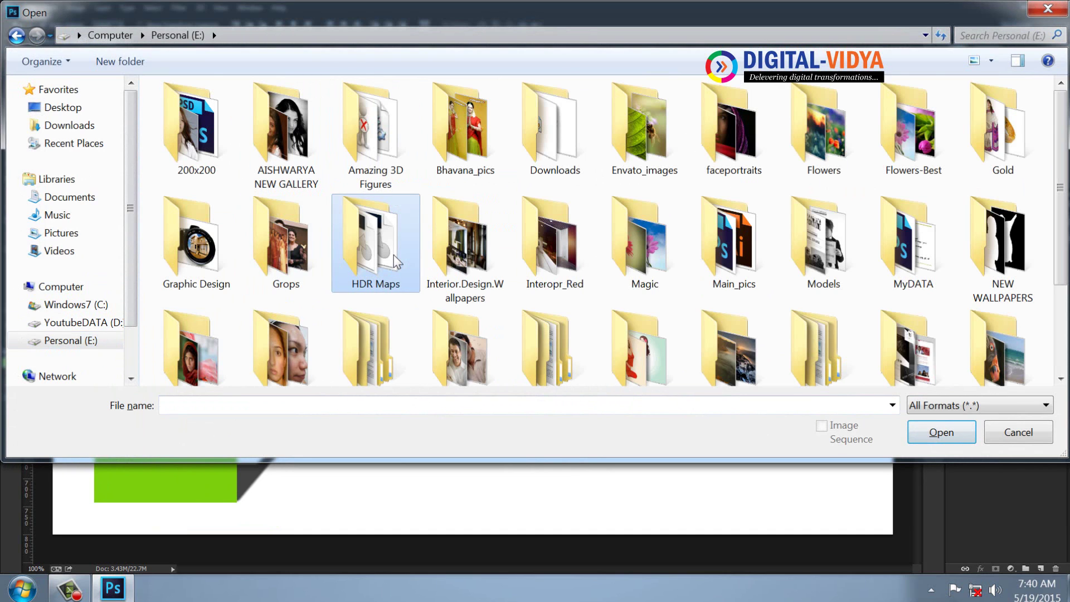
key("v")
key("Return")
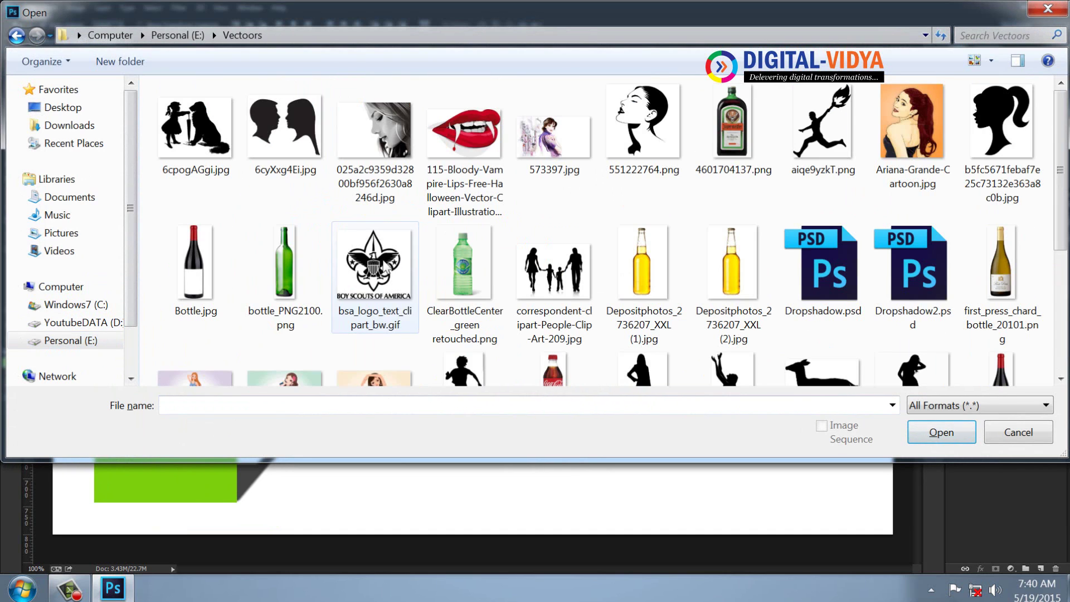
left_click(335, 279)
left_click(307, 269)
key("d")
key("d")
key("d")
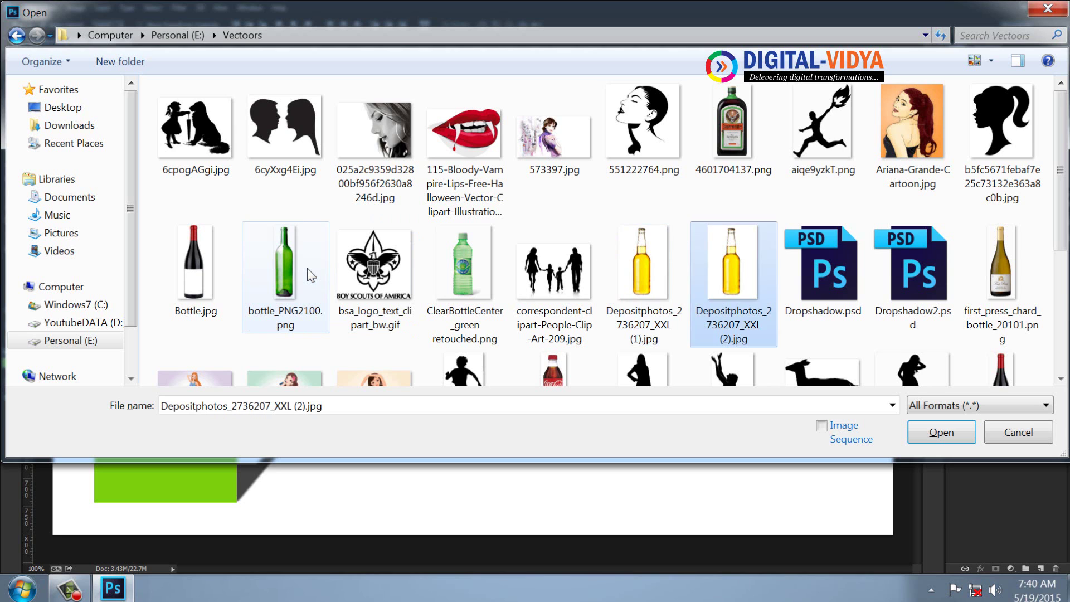
key("Return")
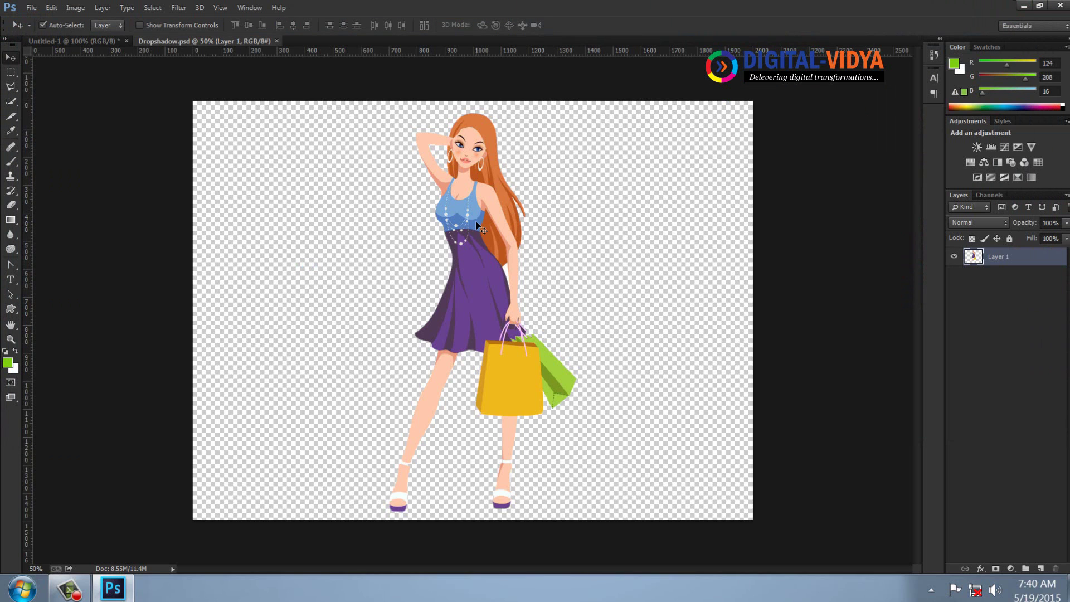
Step: Drag the shopping girl into Untitled-1, hide the other artwork, and scale her to about 43% near the centre
left_click_drag(474, 224, 361, 273)
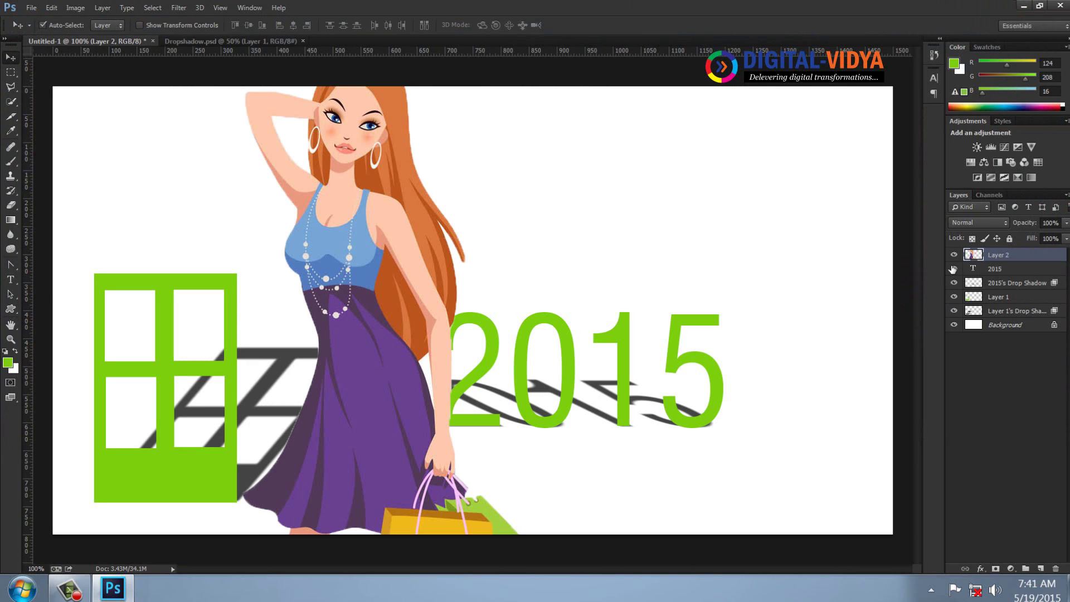
left_click_drag(955, 310, 949, 320)
left_click_drag(383, 262, 400, 266)
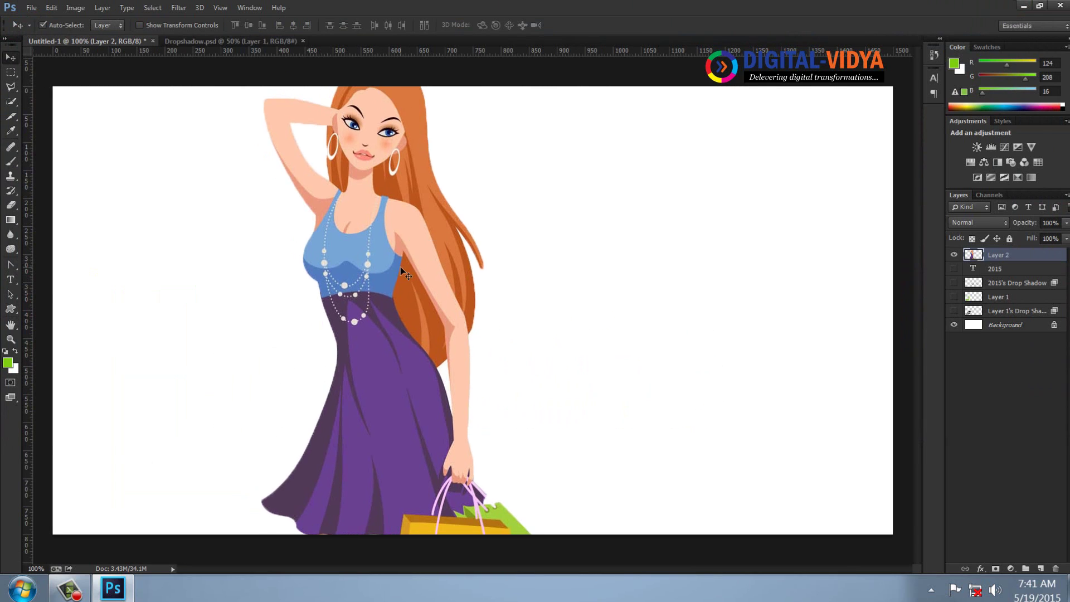
key("ctrl+t")
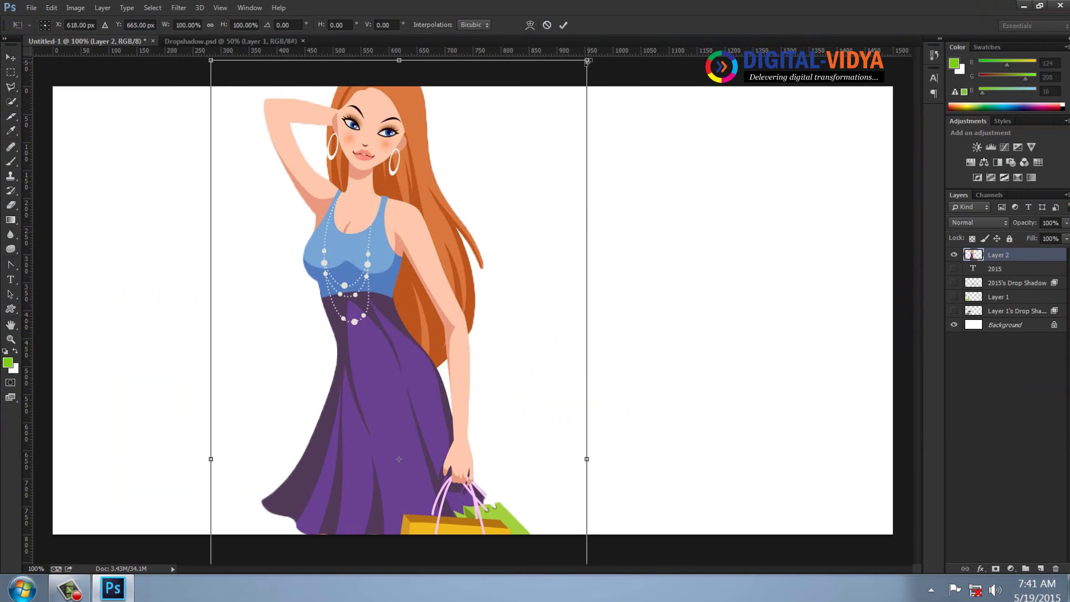
left_click_drag(587, 62, 480, 286)
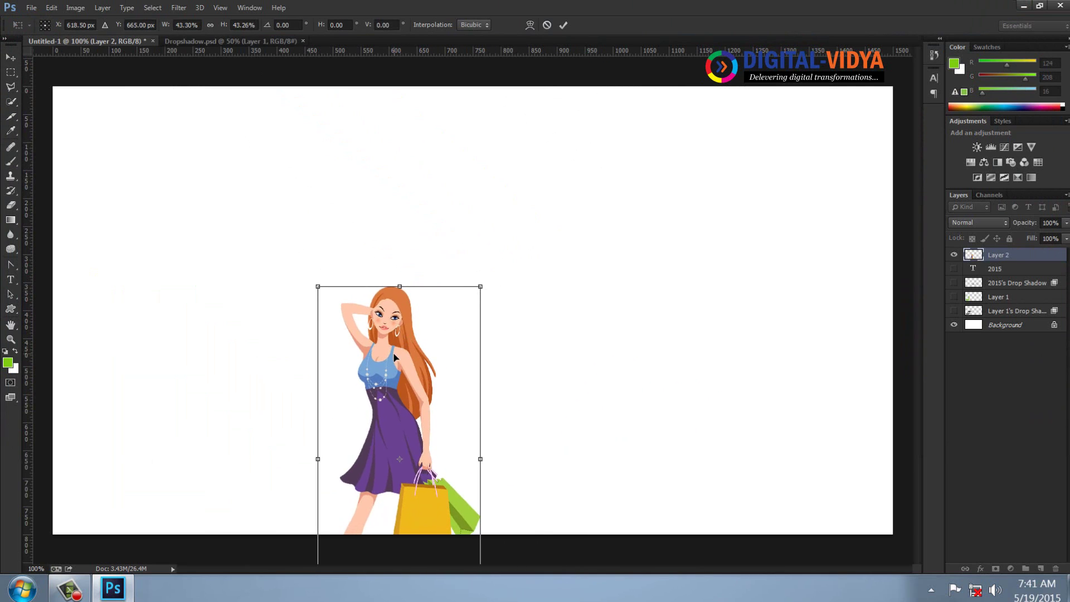
left_click_drag(394, 356, 466, 209)
key("Return")
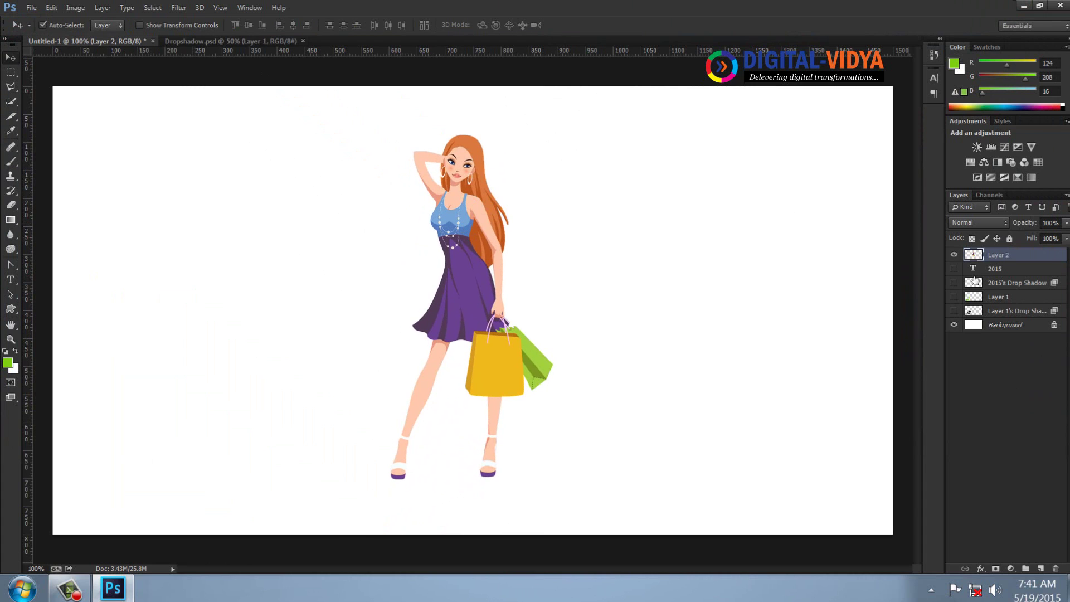
Step: Turn on a Drop Shadow for the girl's Layer 2 and drag its angle and offset into place
double_click(972, 255)
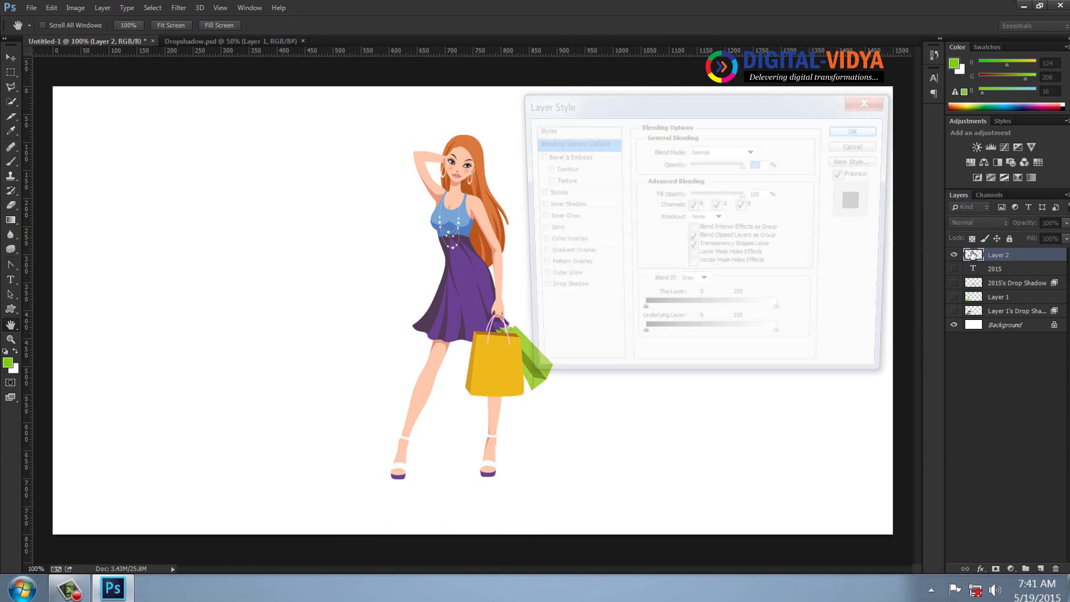
left_click(535, 292)
left_click(547, 287)
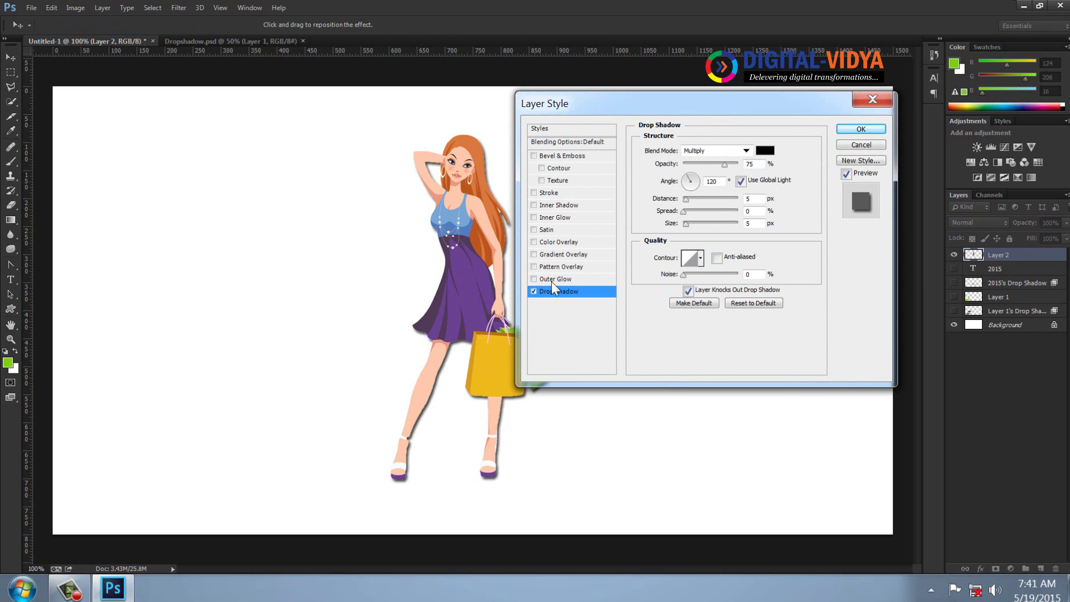
left_click_drag(549, 105, 655, 104)
left_click_drag(490, 222, 518, 191)
mouse_move(804, 189)
left_mouse_down()
mouse_move(793, 197)
mouse_move(788, 175)
mouse_move(793, 194)
left_mouse_up()
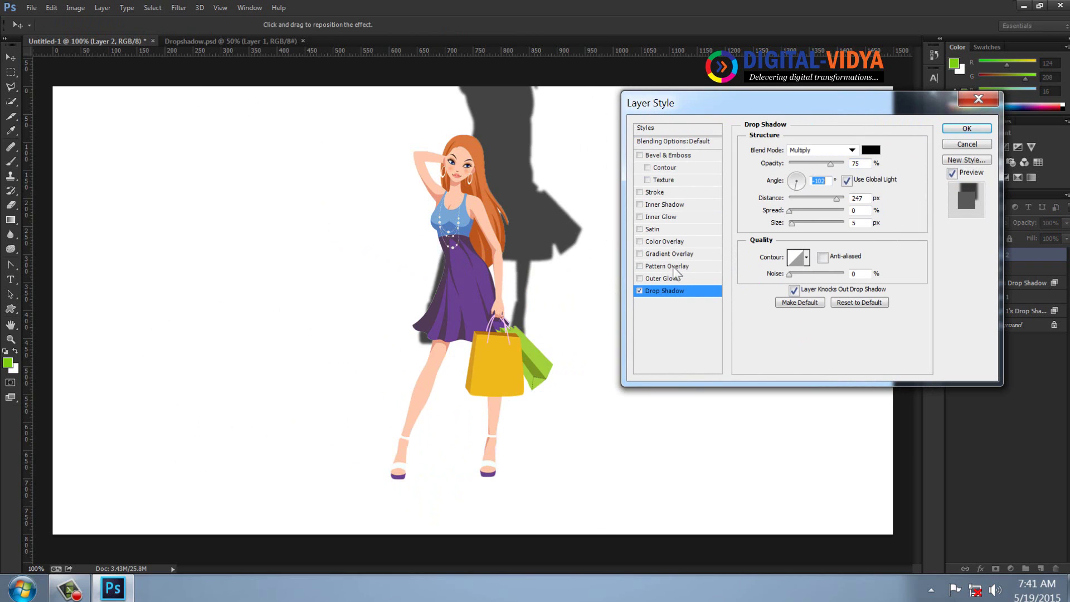
left_click_drag(549, 217, 400, 373)
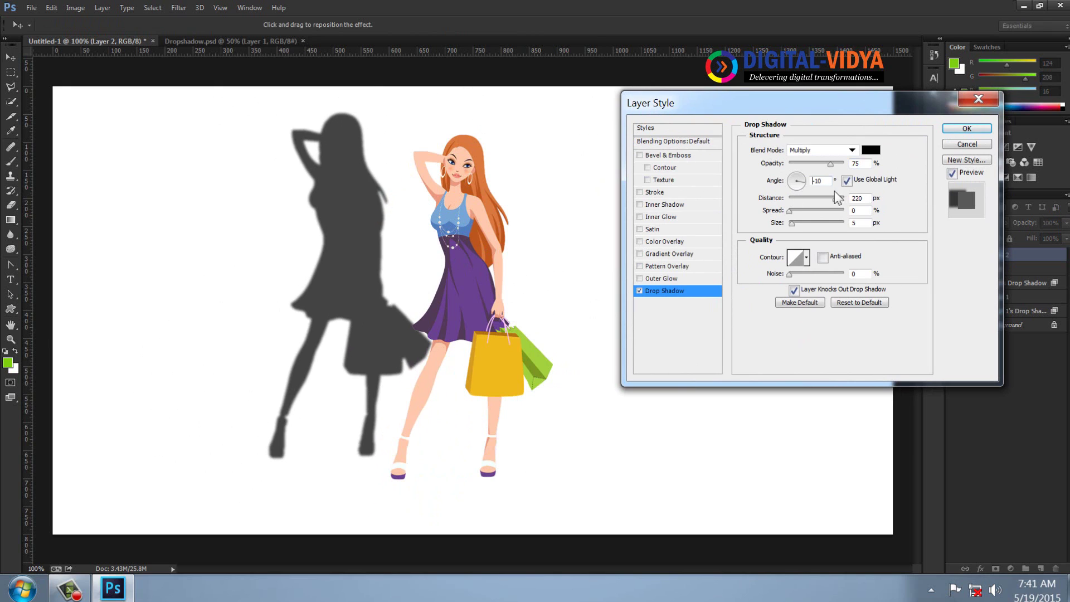
left_click_drag(838, 201, 795, 233)
Step: Set the shadow's Size and Distance to 5 px each and apply it
type("10")
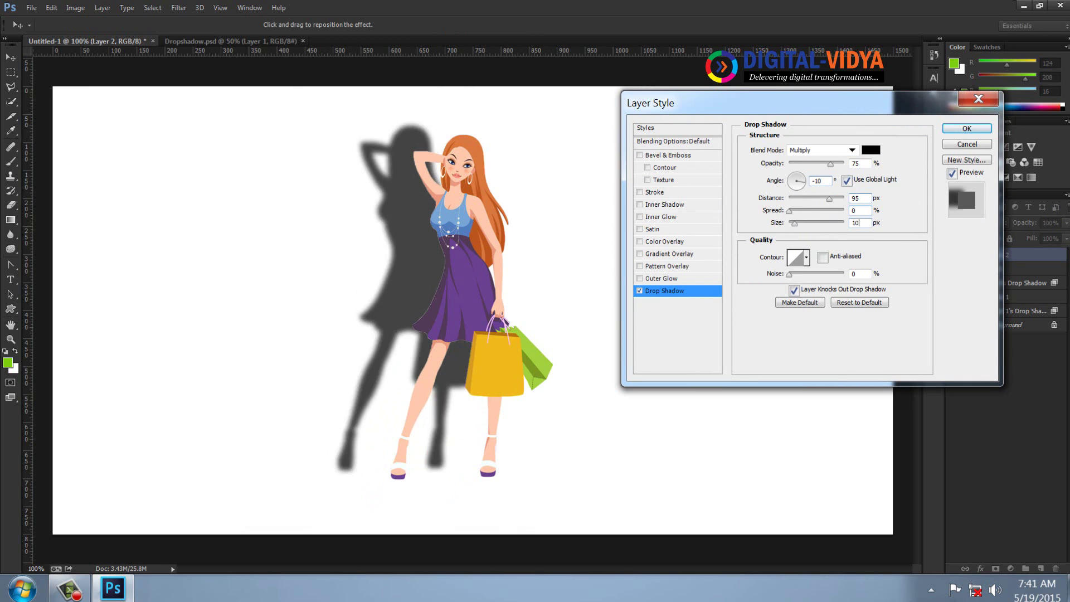
key("BackSpace")
key("BackSpace")
type("5")
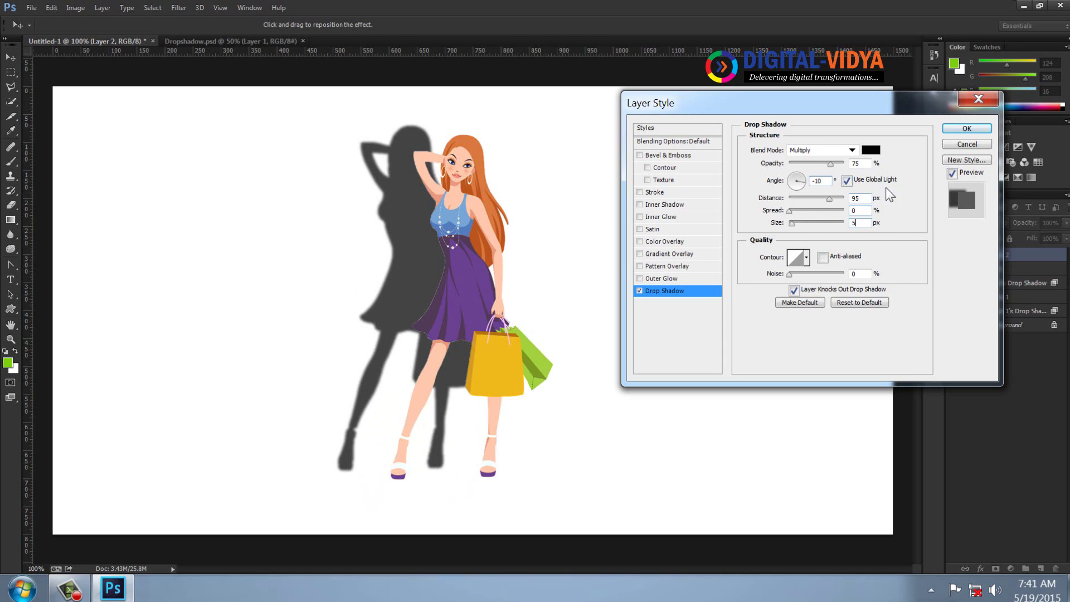
double_click(858, 198)
type("5")
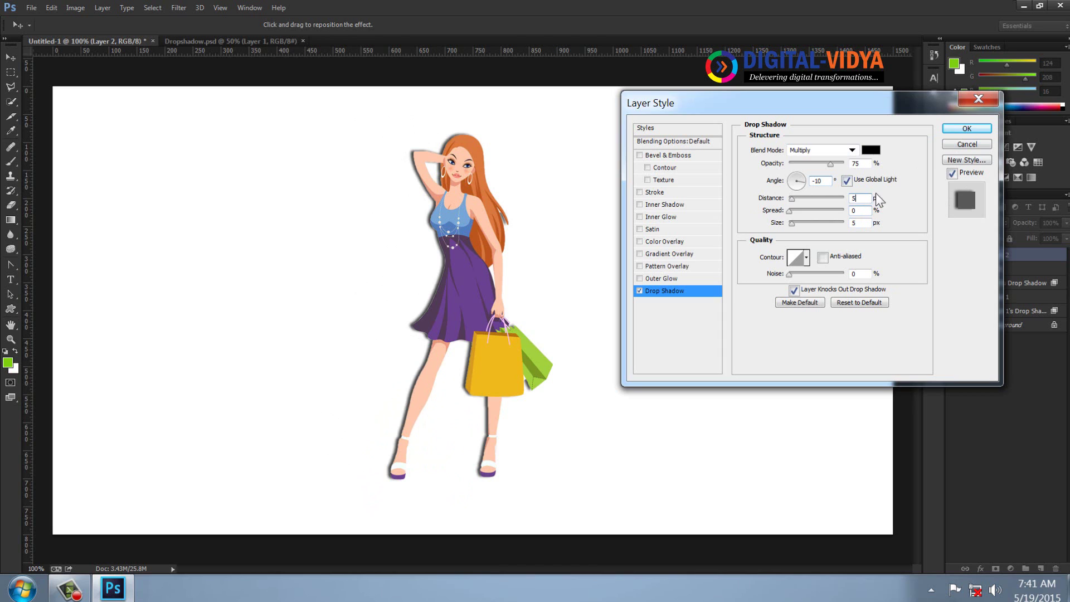
left_click(971, 129)
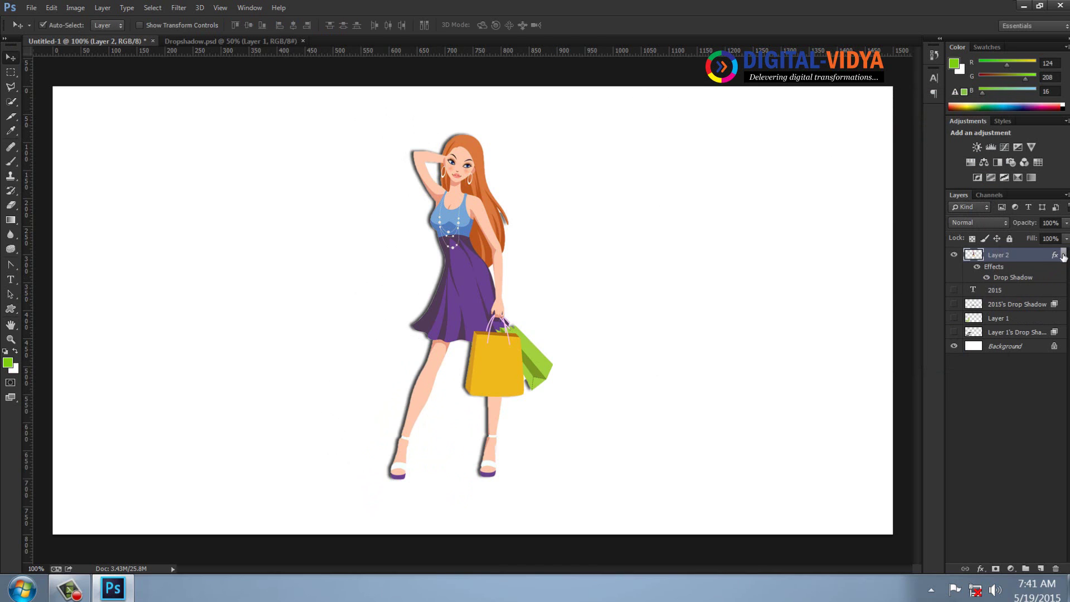
Step: Nudge the girl right and split her drop shadow onto its own 'Layer 2's Drop Shadow' layer
left_click(1063, 256)
left_click_drag(460, 201, 473, 219)
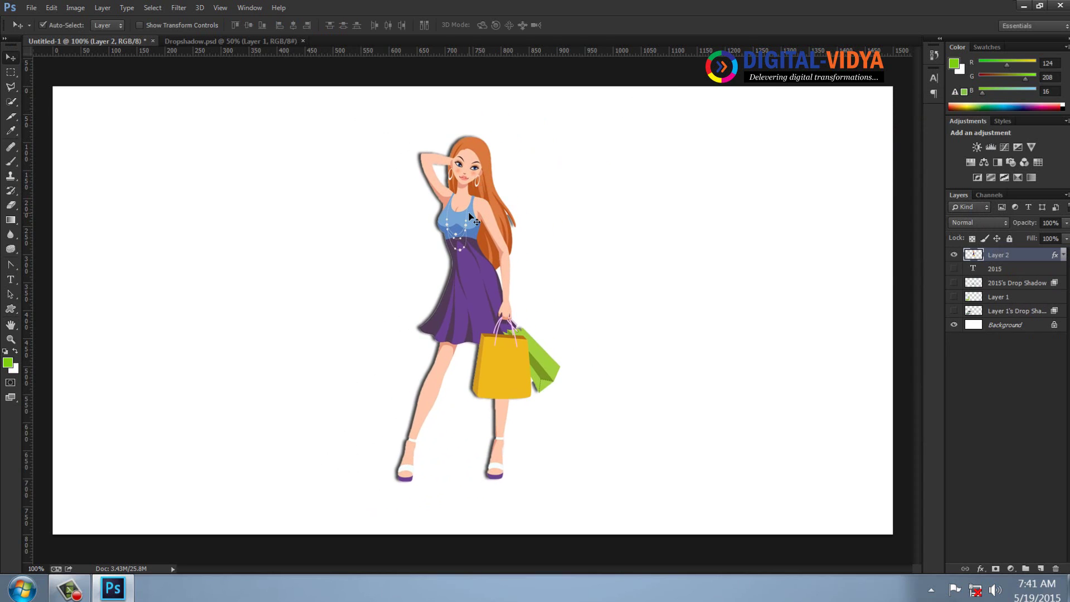
left_click(100, 9)
mouse_move(139, 100)
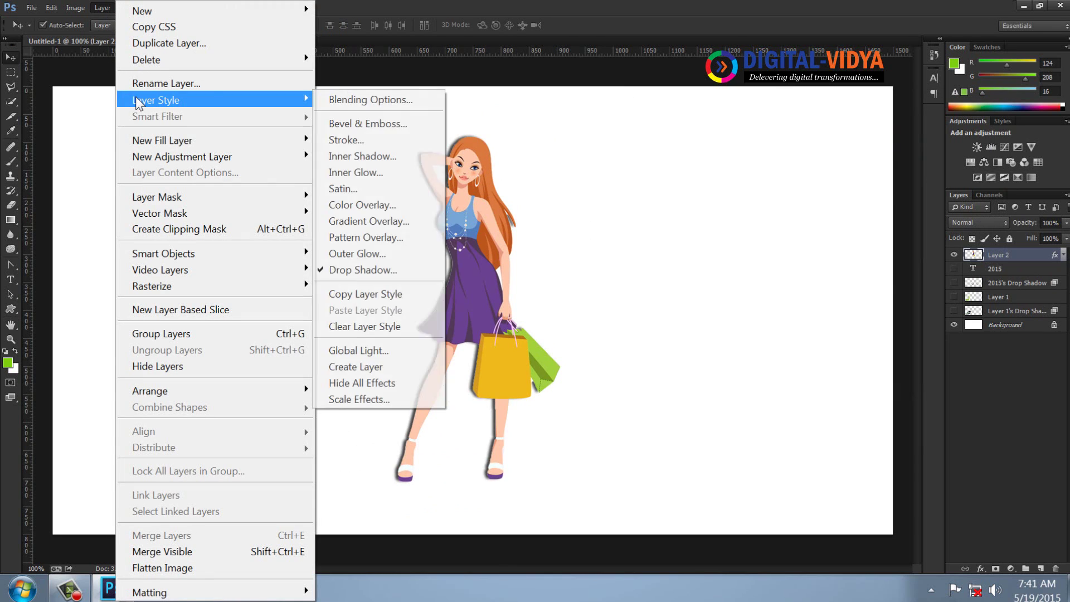
left_click(346, 371)
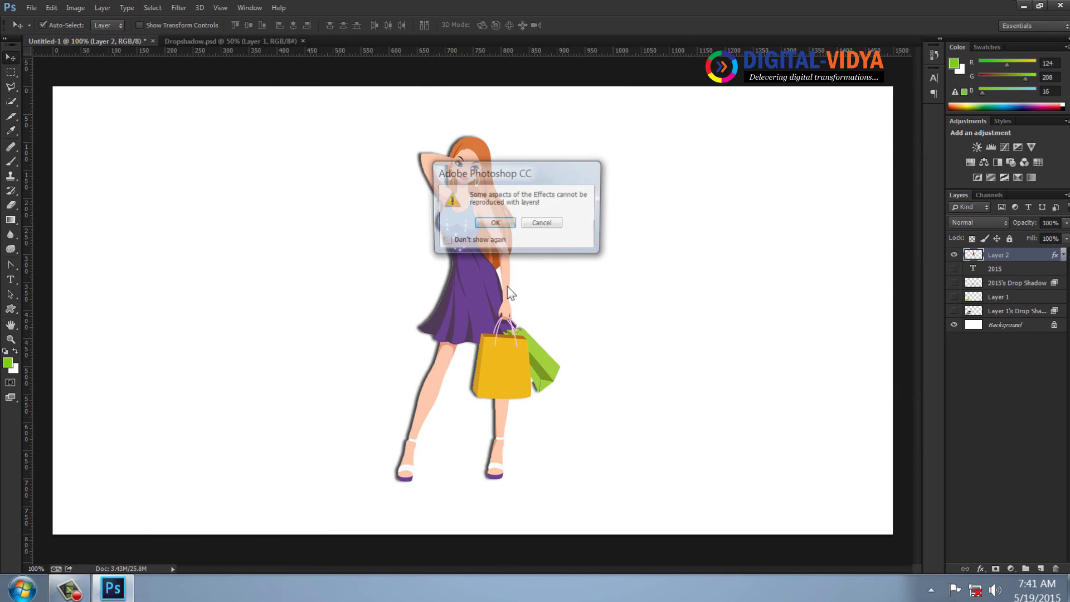
left_click(495, 223)
left_click(976, 270)
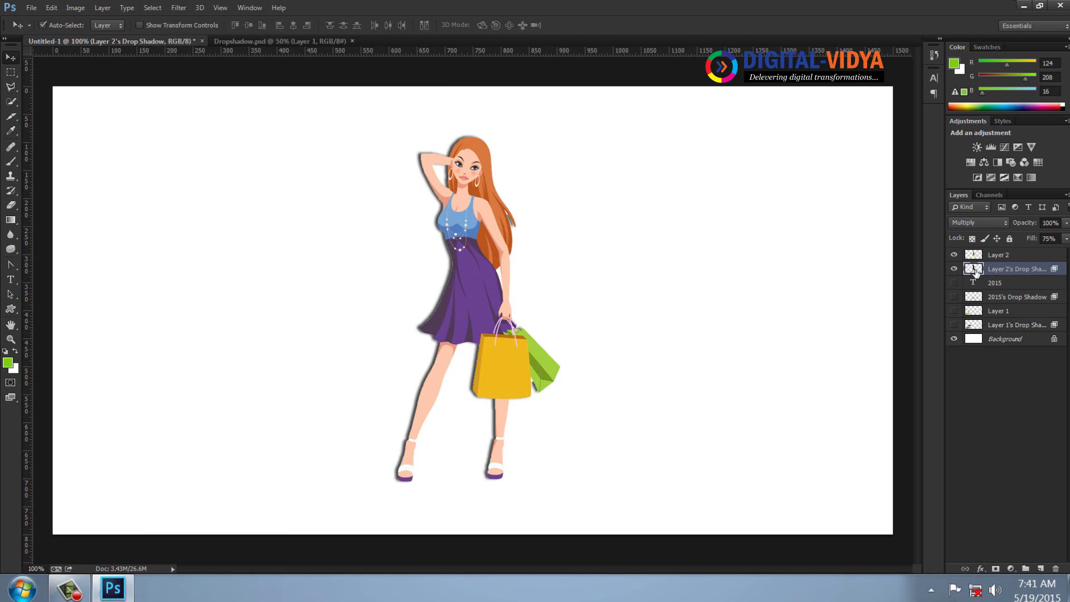
left_click(51, 8)
Step: Distort the girl's shadow into a flat cast shadow slanting right from her feet, then nudge her slightly
left_click(106, 323)
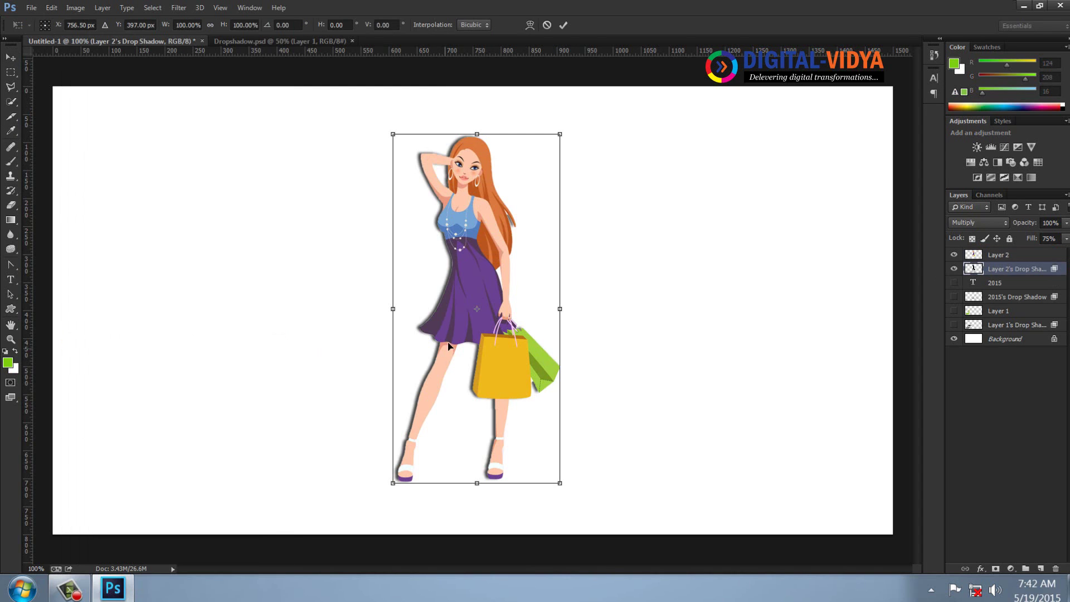
left_click_drag(478, 314, 477, 483)
right_click(492, 363)
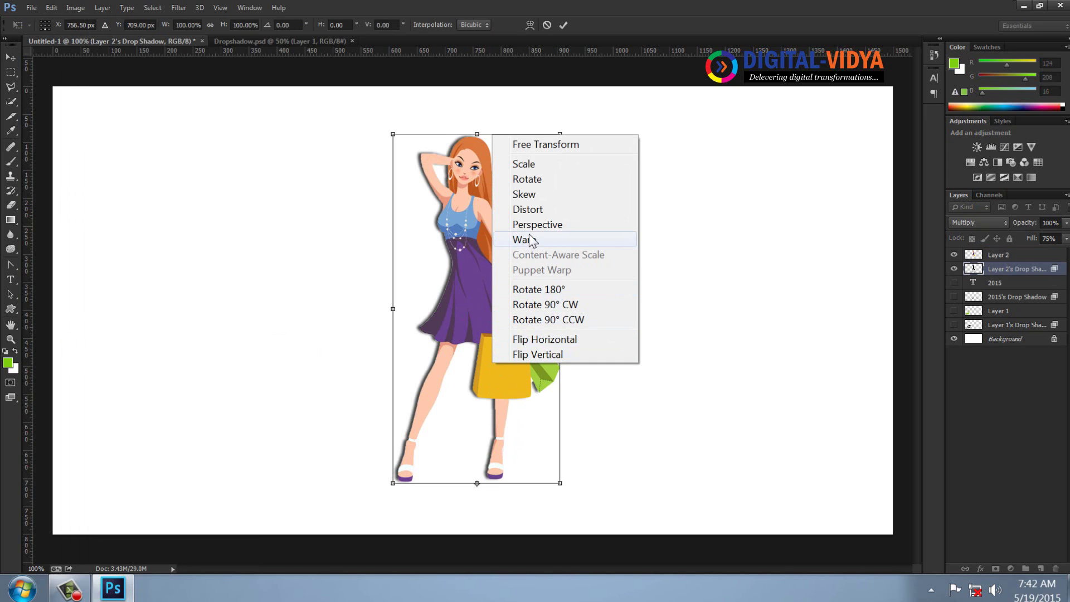
left_click(529, 212)
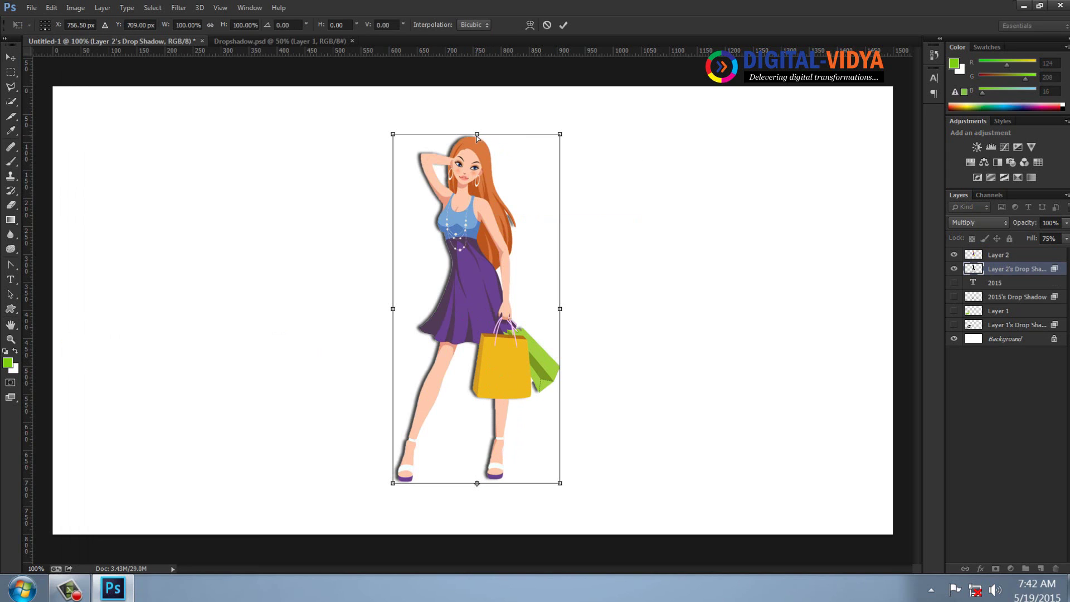
left_click_drag(477, 134, 611, 405)
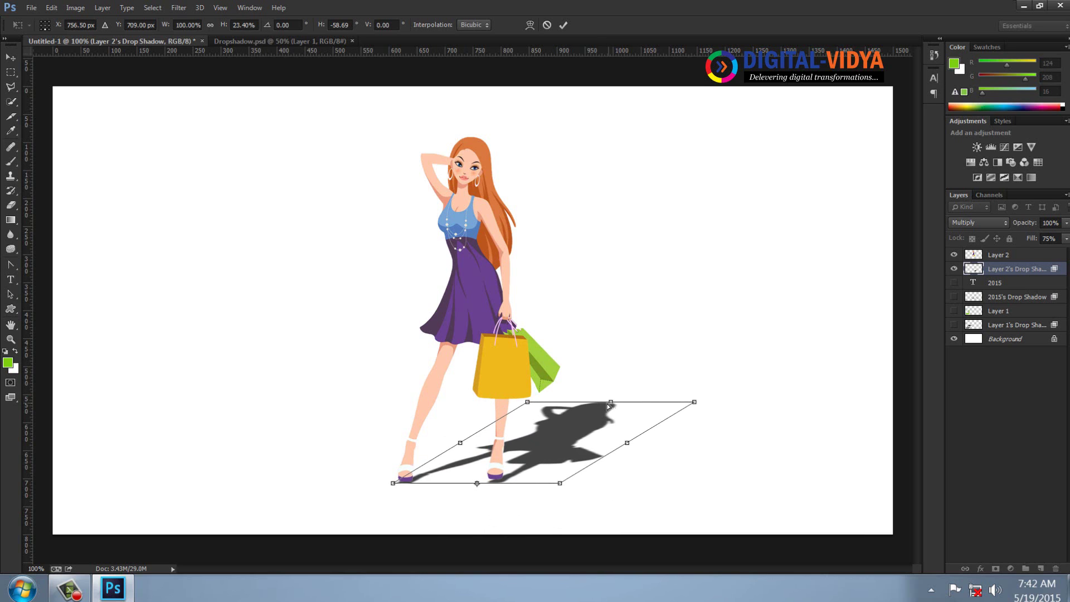
key("Return")
left_click(514, 387)
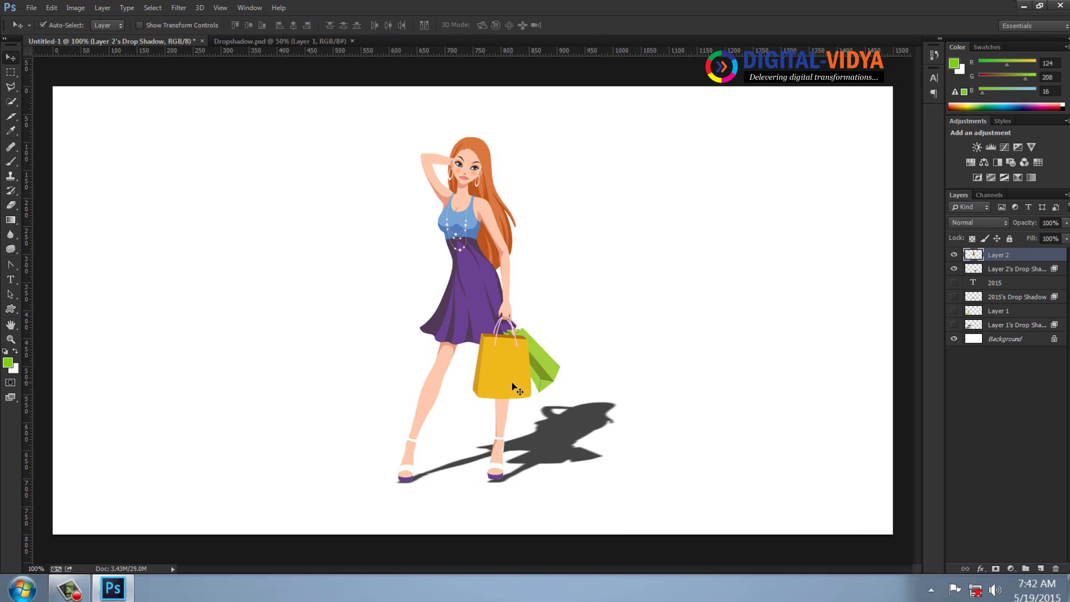
left_click_drag(512, 383, 511, 388)
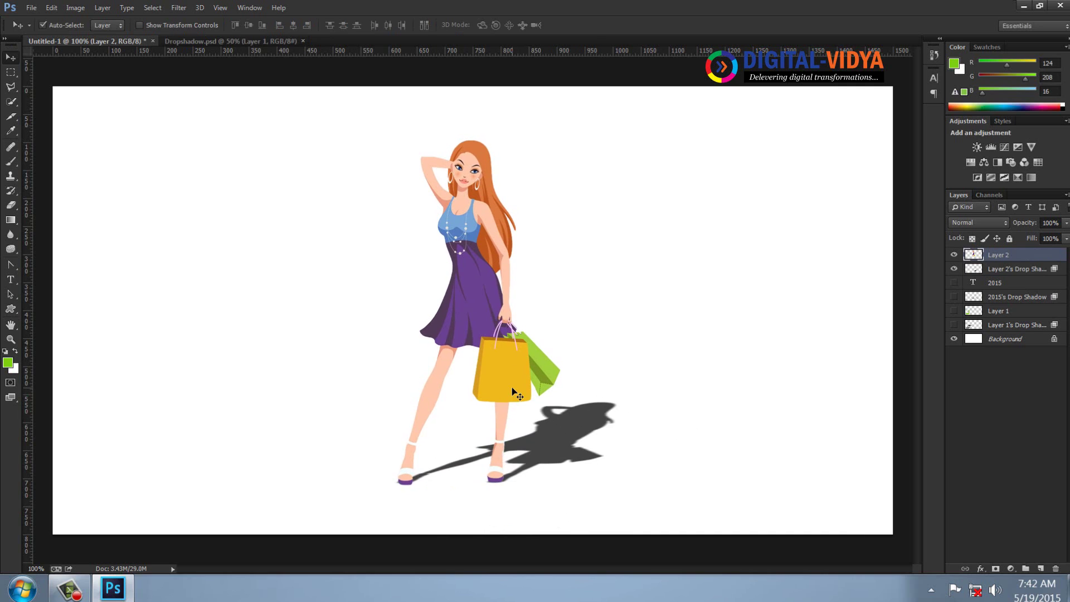
Step: Sample the dress's purple and fill a new layer above the 2015 shadow with it
left_click(11, 133)
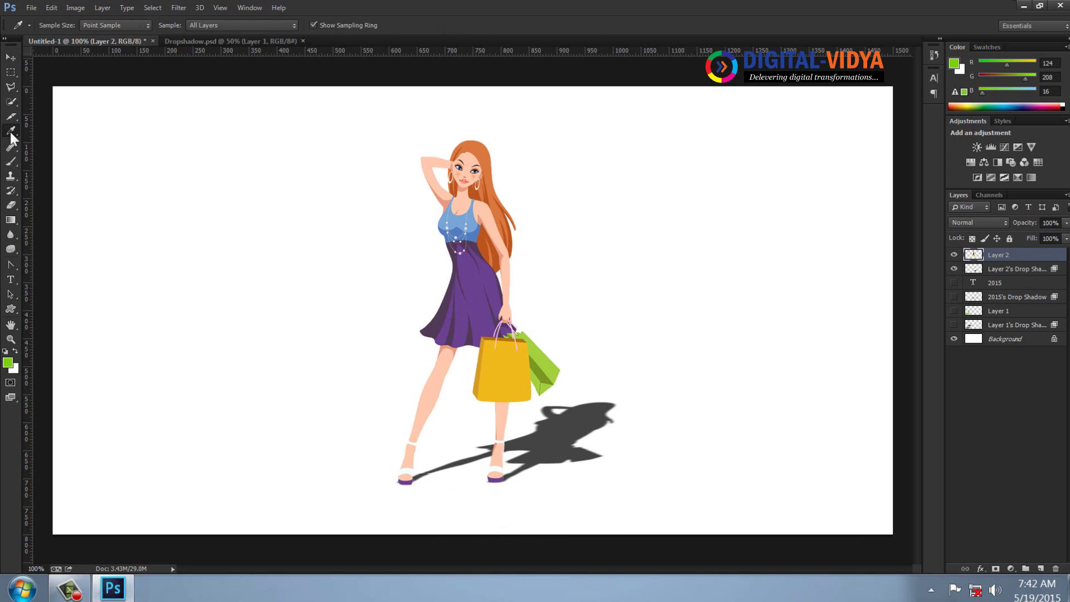
left_click(476, 280)
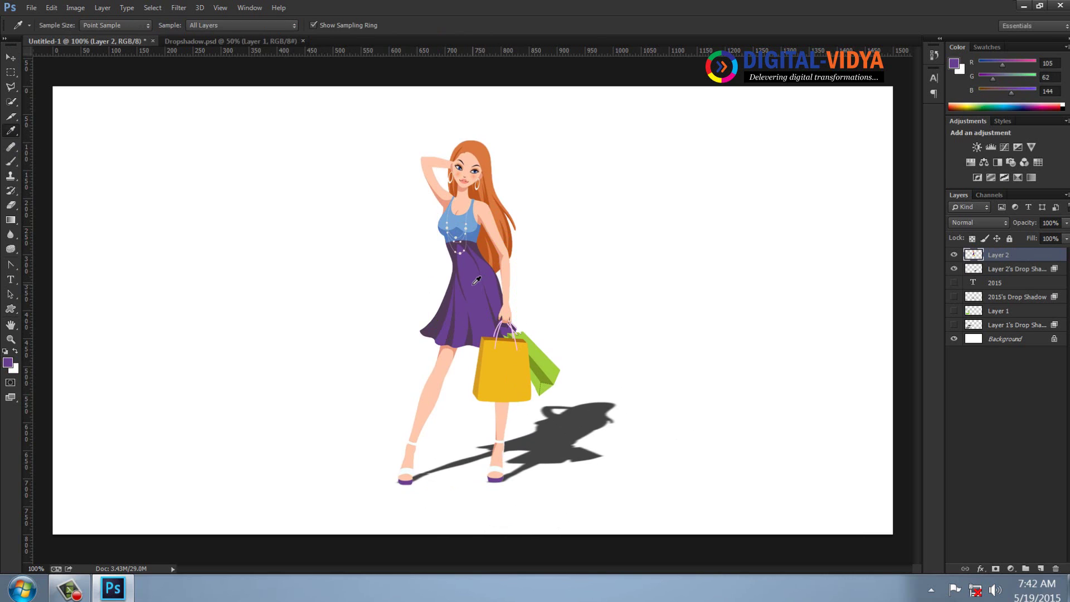
left_click(457, 322)
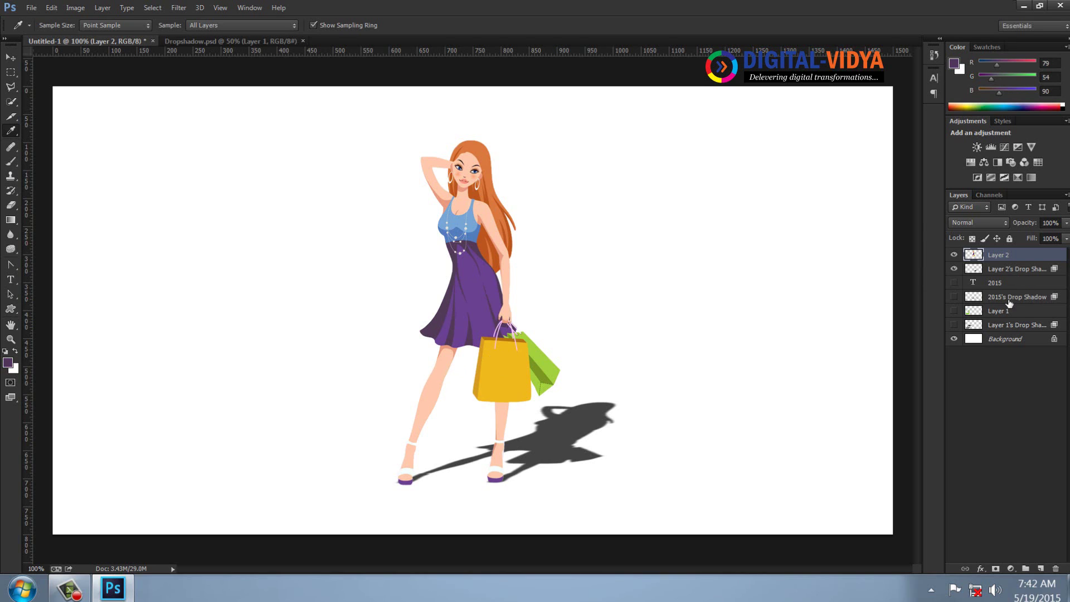
left_click(1010, 301)
left_click(1040, 568)
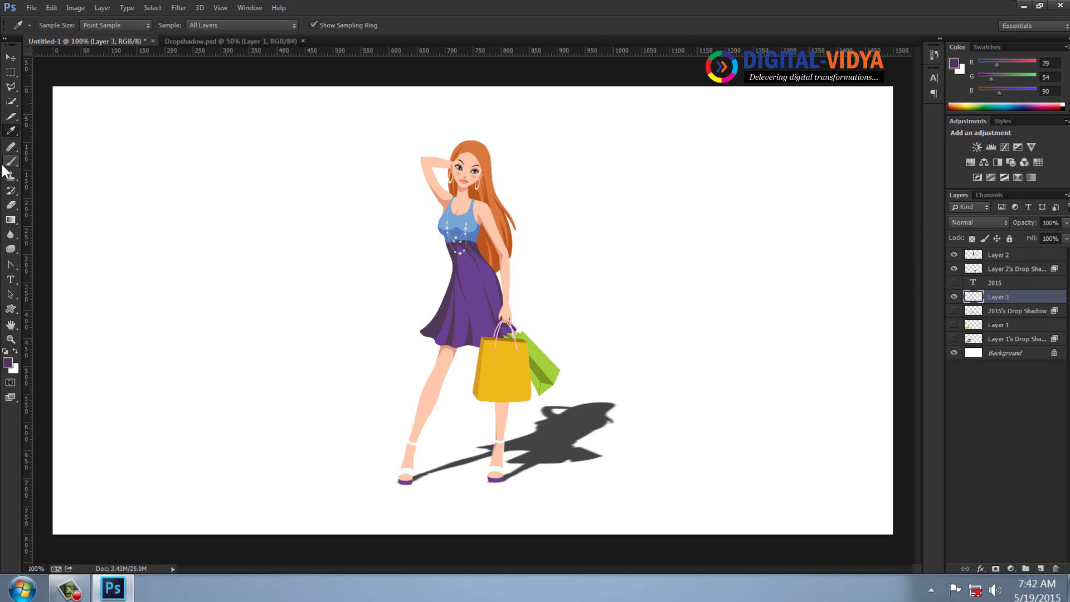
key("alt+BackSpace")
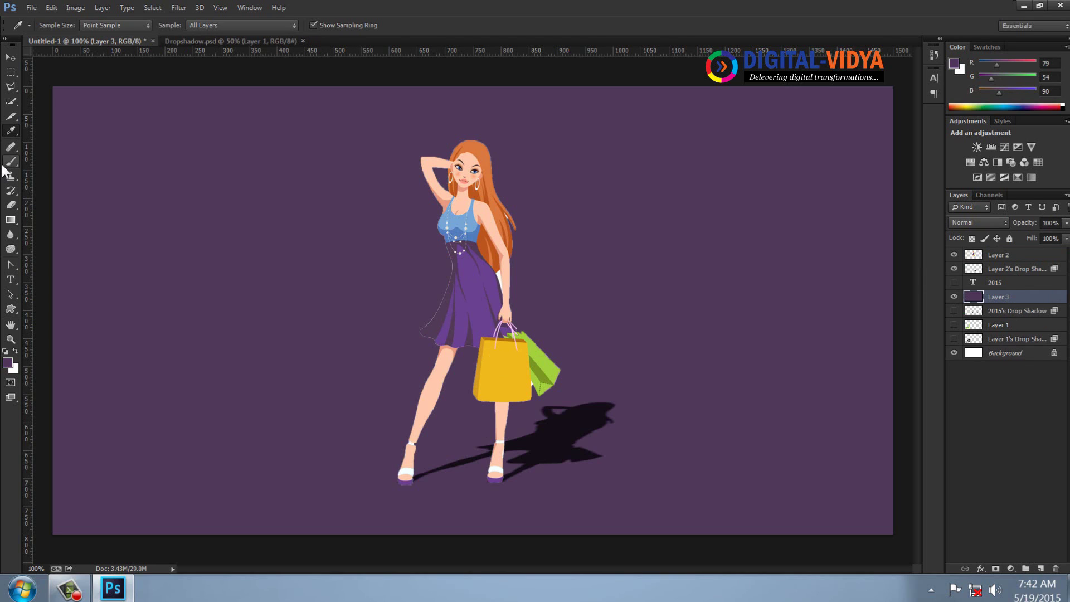
Step: Cut a large ellipse feathered 10 px out of the purple layer to form a soft spotlight
right_click(15, 73)
left_click(56, 84)
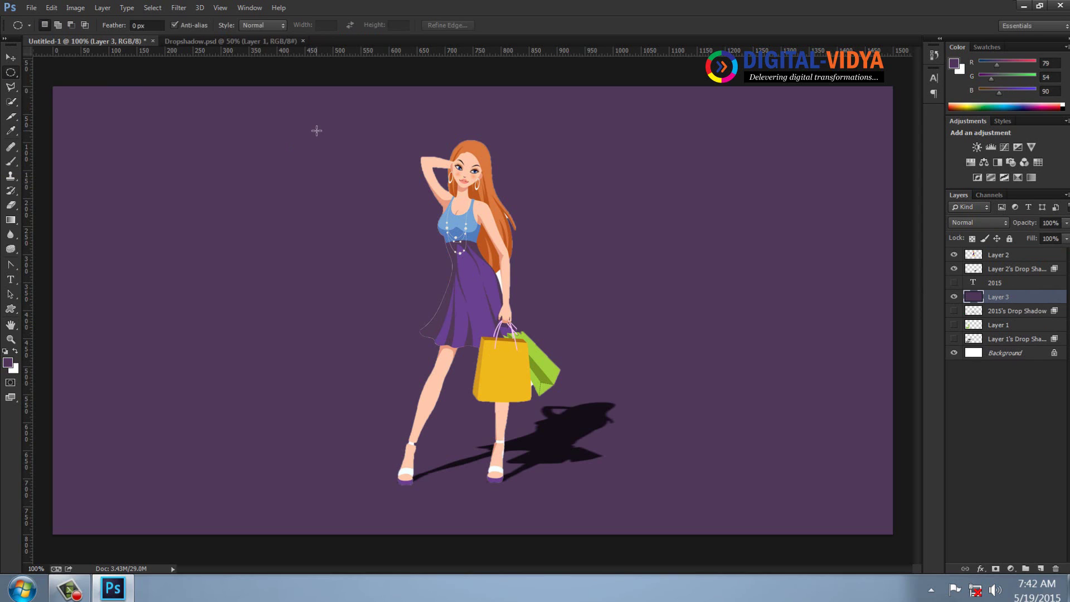
left_click_drag(316, 131, 644, 465)
right_click(560, 243)
left_click(590, 280)
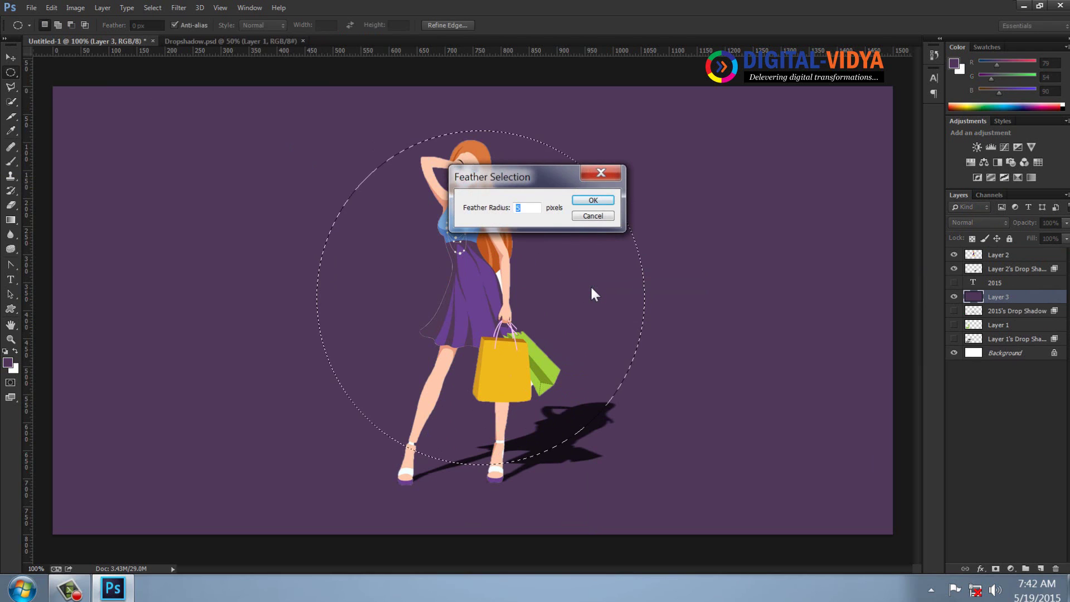
type("10")
key("Return")
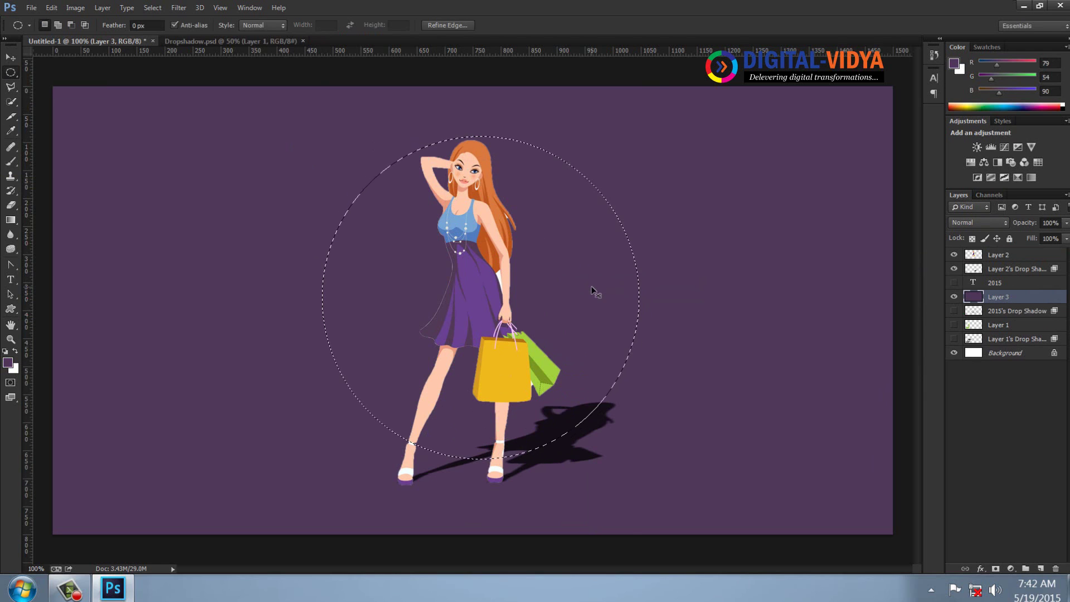
key("Delete")
key("ctrl+d")
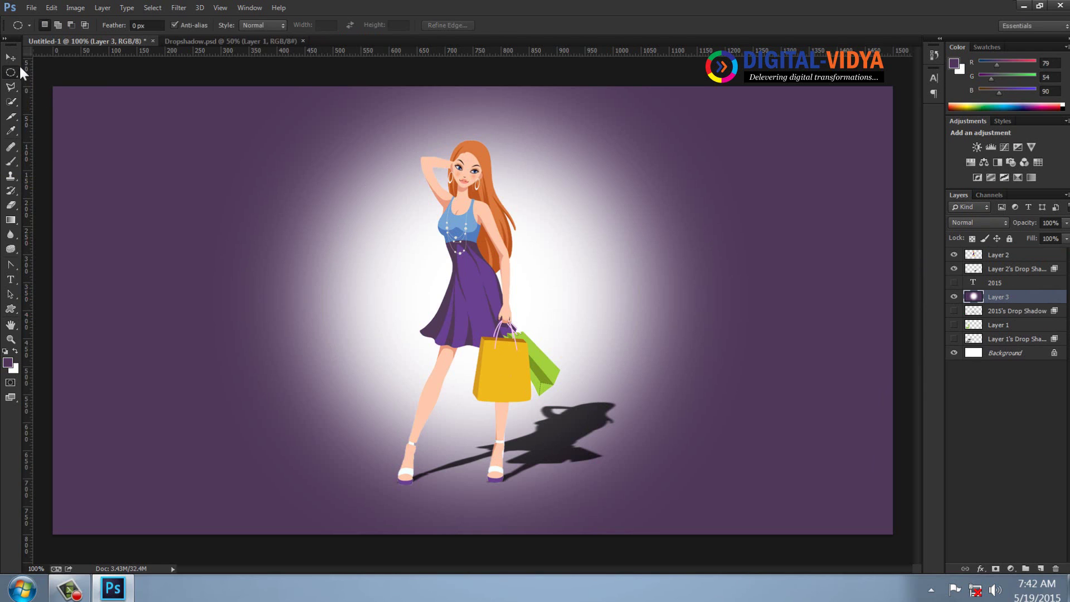
Step: Raise the girl and her shadow together by about 63 px
key("v")
key("ctrl+t")
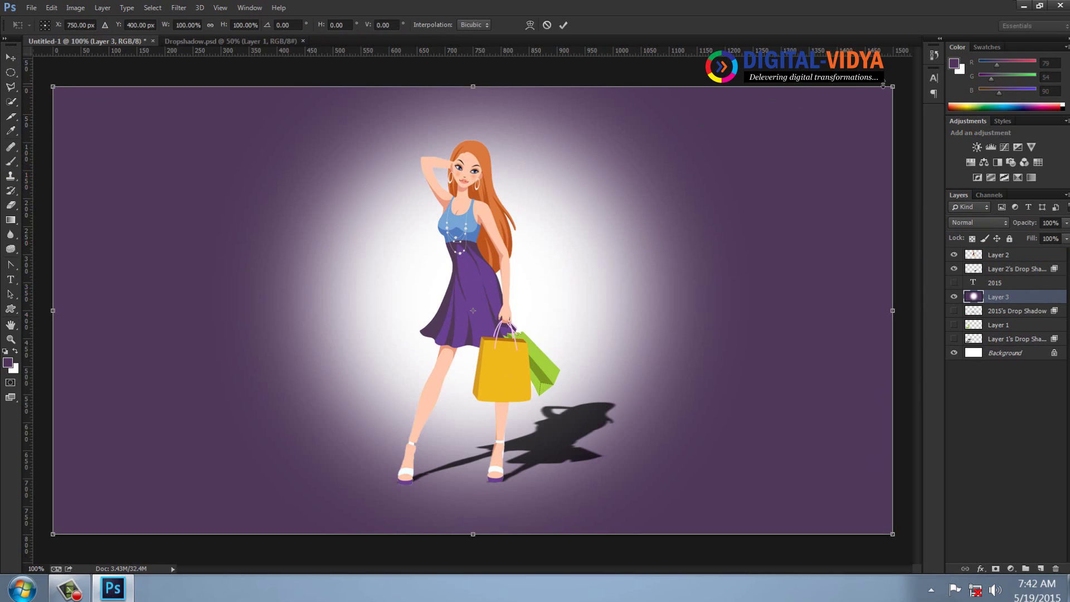
key("Return")
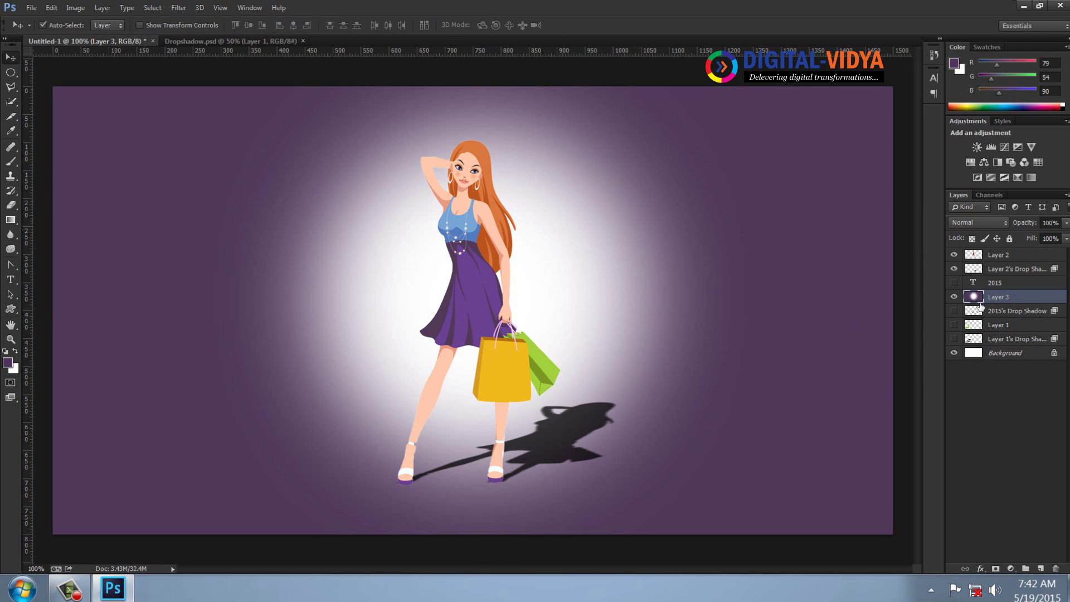
left_click(1005, 270)
left_click(1003, 254, "shift")
left_click_drag(459, 249, 460, 214)
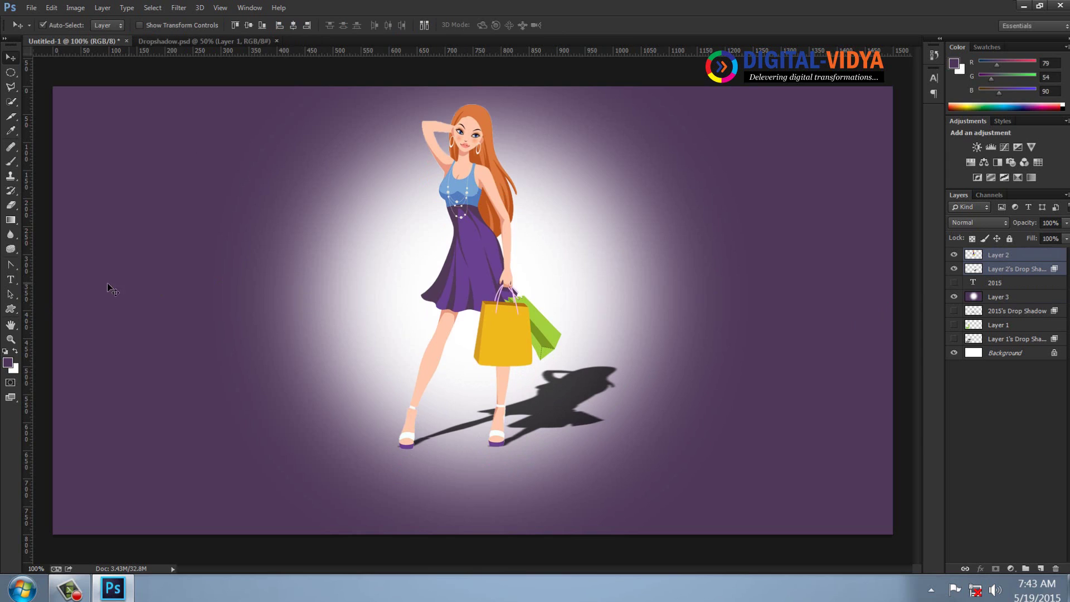
Step: Merge the girl, her shadow and the purple spotlight layers into one layer
left_click(12, 278)
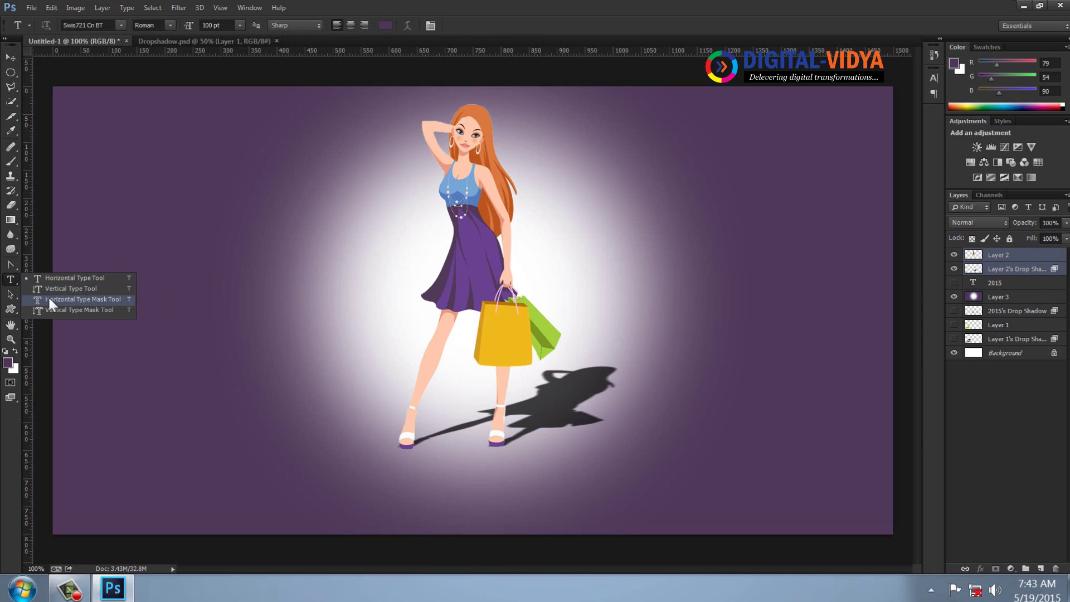
left_click(49, 300)
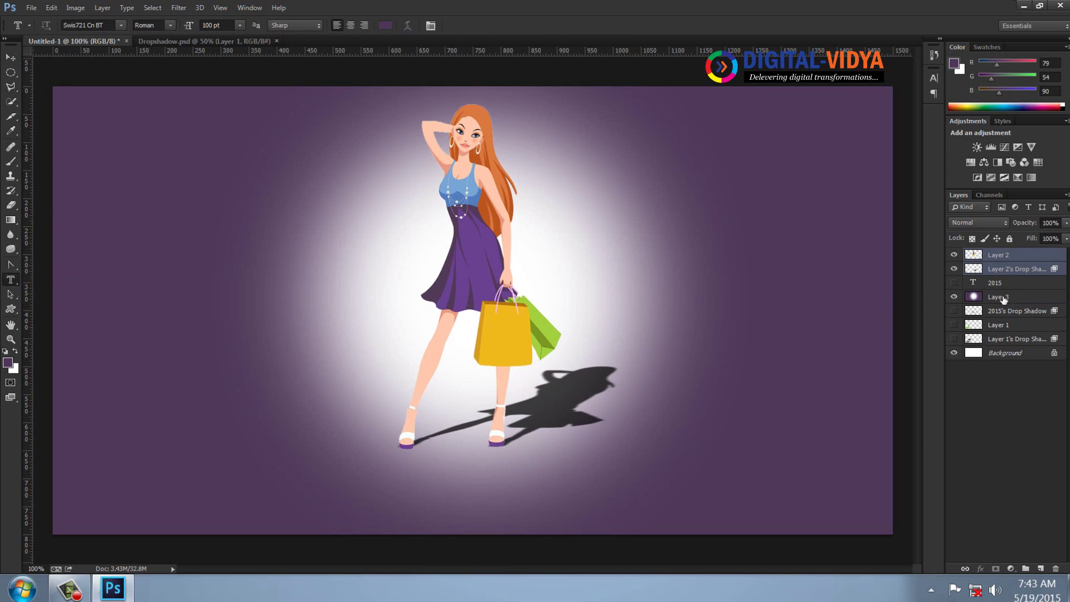
left_click(1002, 298, "shift")
key("ctrl+e")
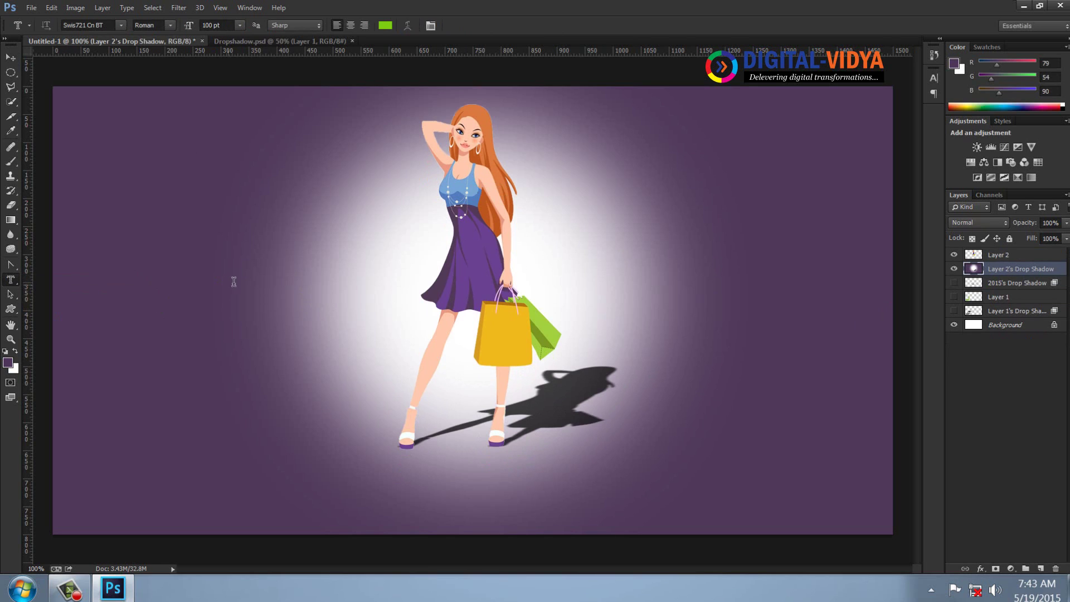
left_click(993, 256, "shift")
key("ctrl+e")
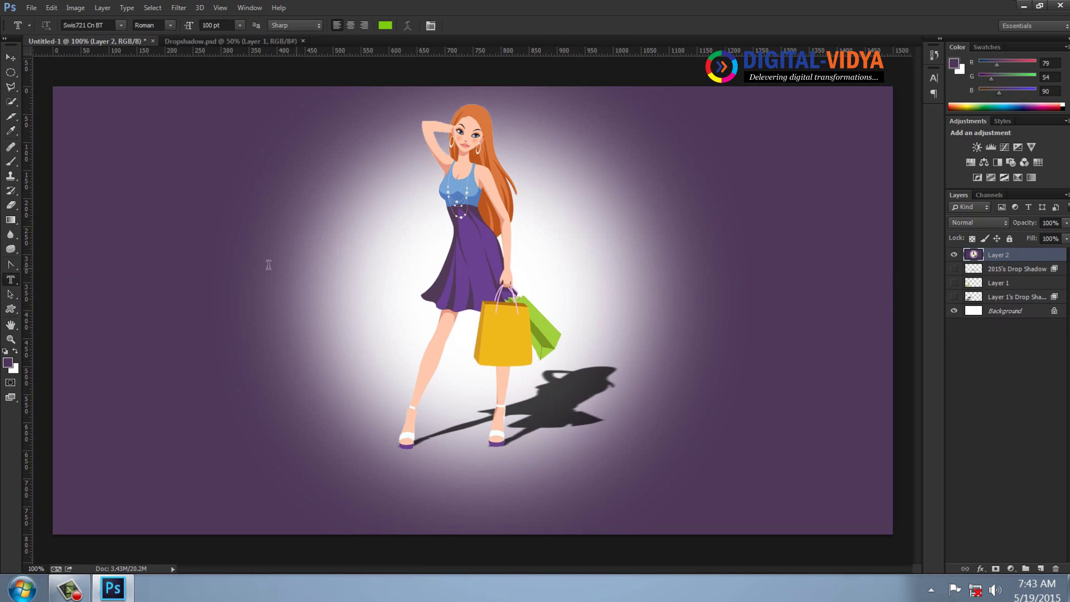
Step: Make a 150 pt 'ADOBE' text-mask selection left of the girl and copy it to a new layer
left_click(165, 281)
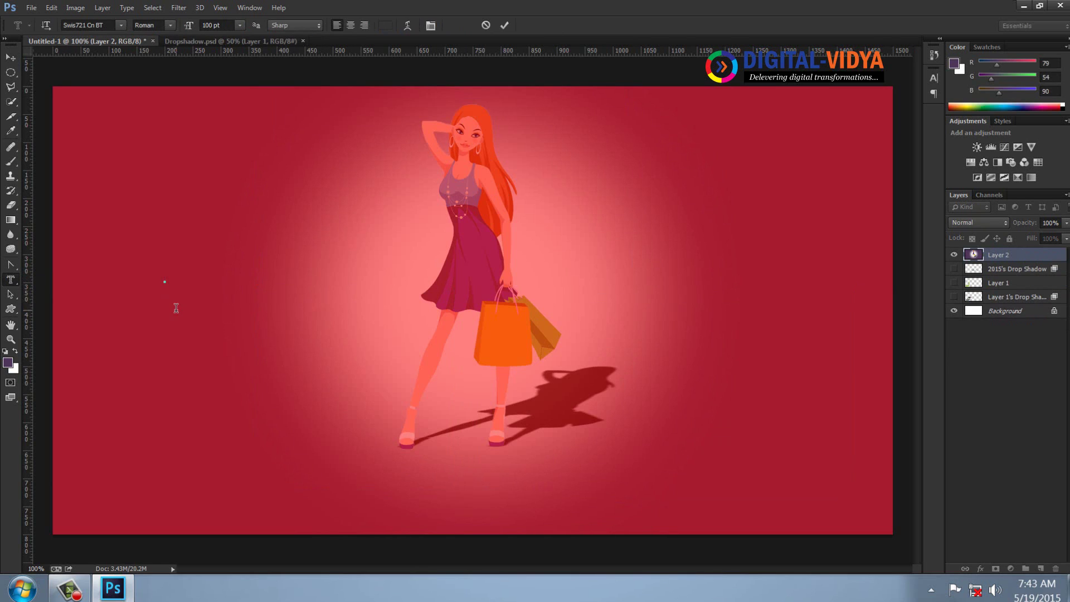
key("BackSpace")
type("ADOBE")
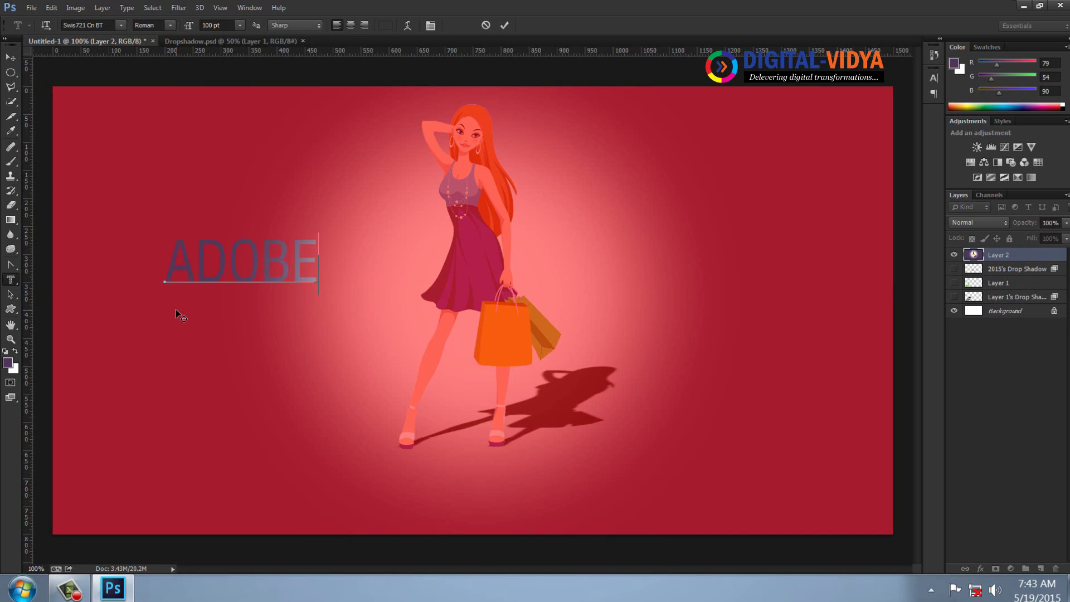
key("ctrl+a")
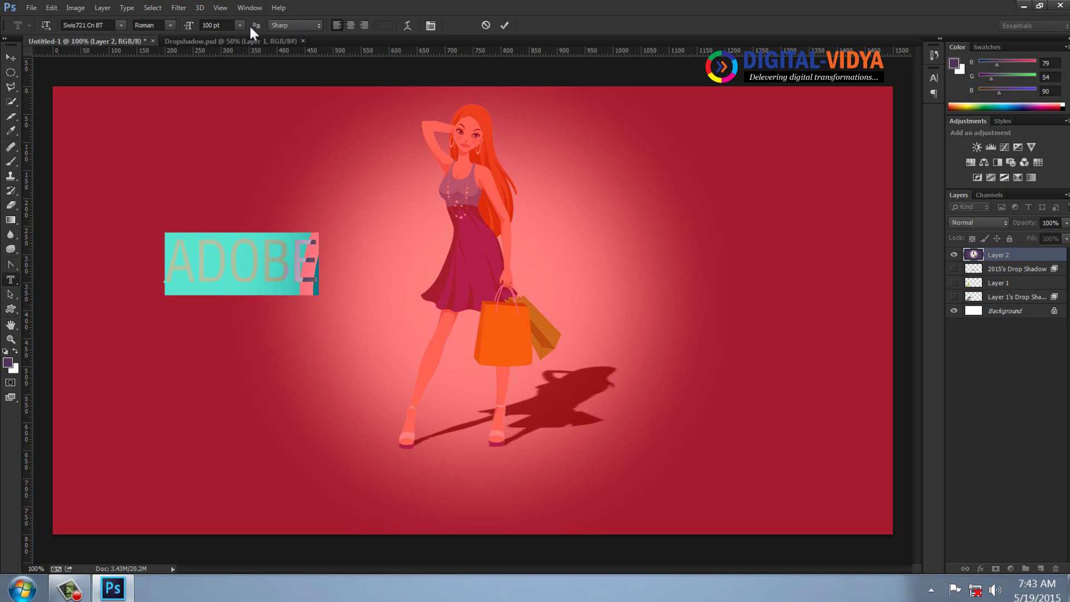
left_click(240, 25)
left_click(219, 26)
left_click(219, 26)
type("150")
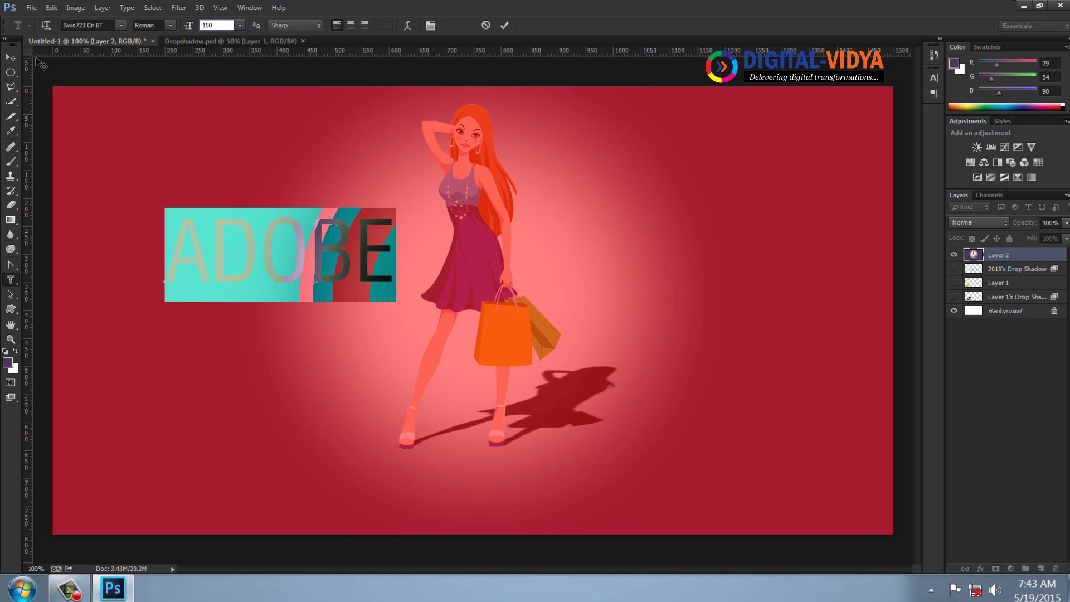
key("Return")
left_click(10, 57)
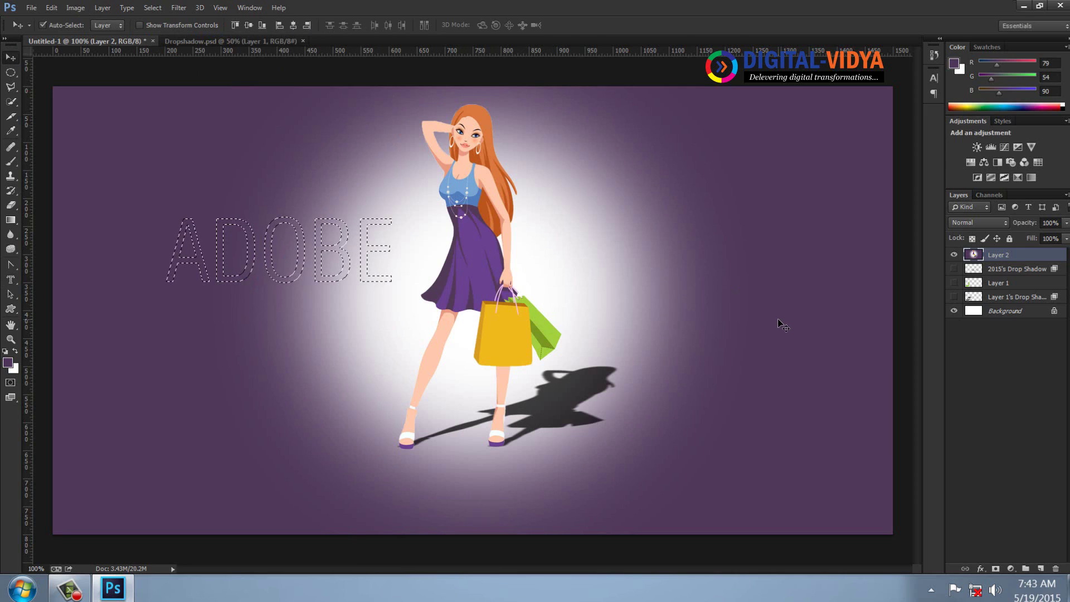
key("ctrl+j")
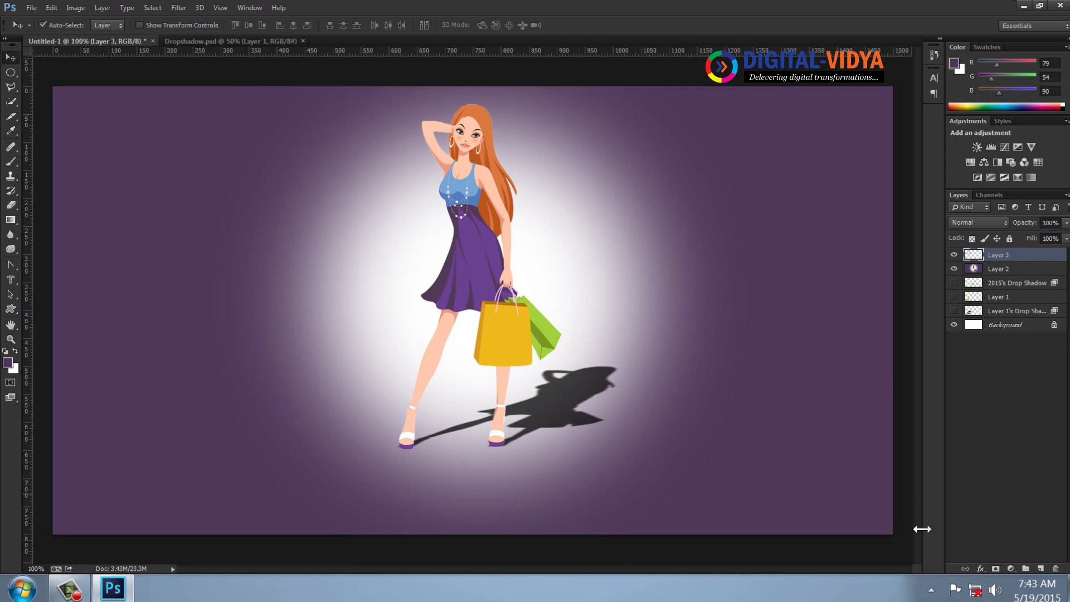
Step: Give the ADOBE letters a drop shadow with 57 px size and 75% opacity
left_click(980, 568)
left_click(984, 559)
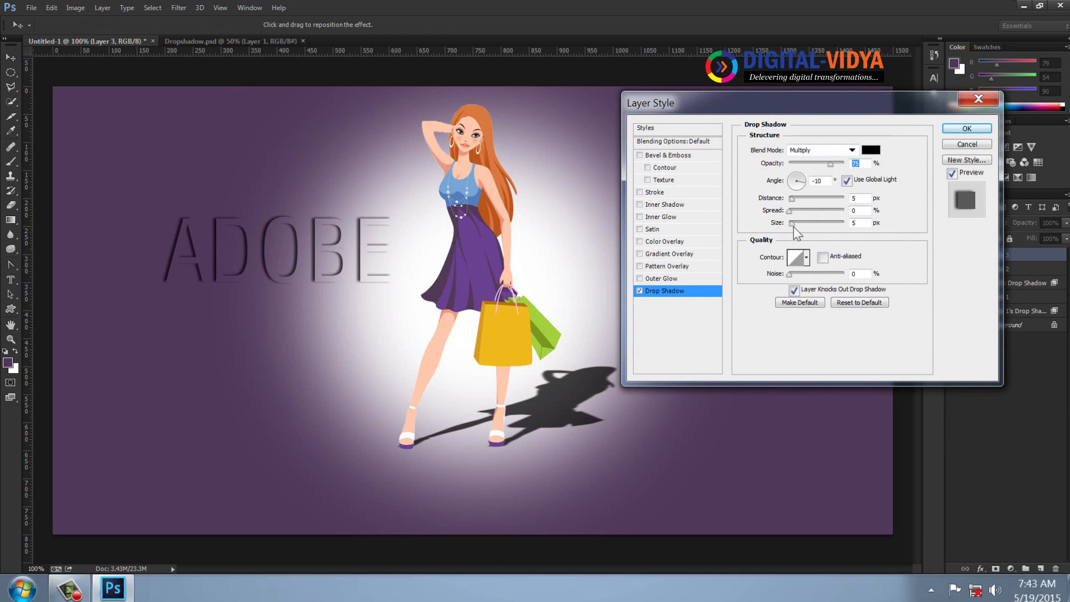
mouse_move(796, 231)
left_mouse_down()
mouse_move(815, 228)
mouse_move(805, 225)
left_mouse_up()
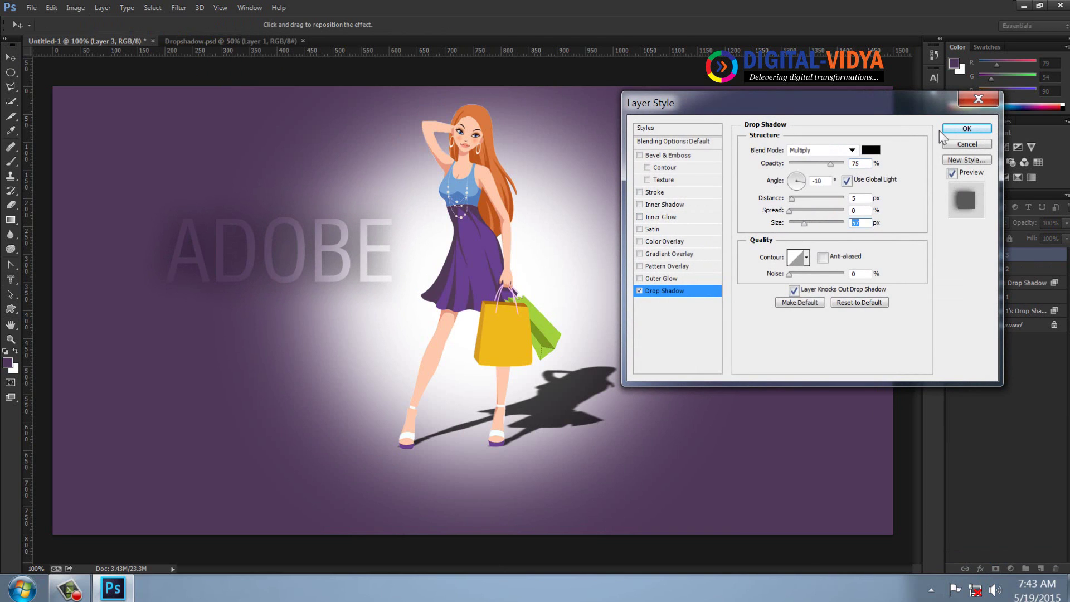
left_click(964, 127)
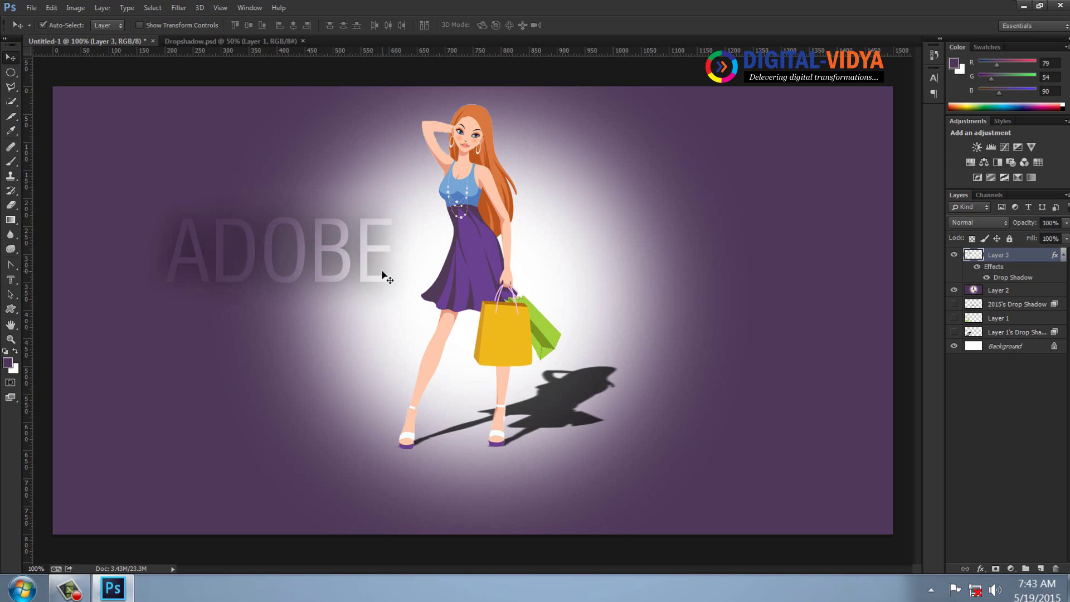
Step: Open pictures-of-flowers.jpg from the Magic folder and view it at 100%
key("ctrl+o")
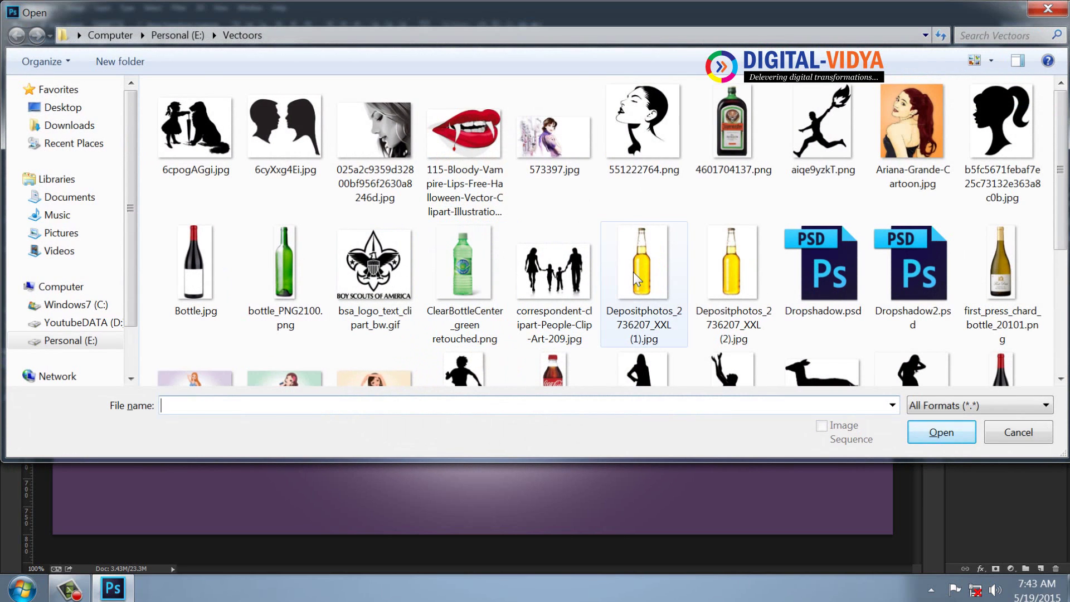
left_click(633, 272)
key("BackSpace")
double_click(649, 237)
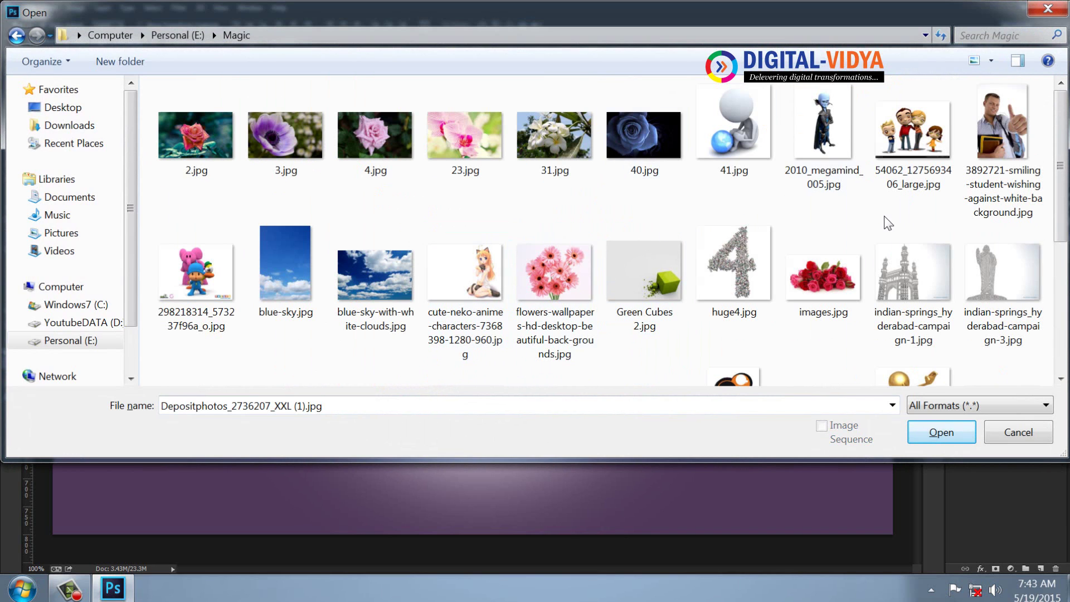
scroll(889, 223, "down", 3)
left_click(556, 179)
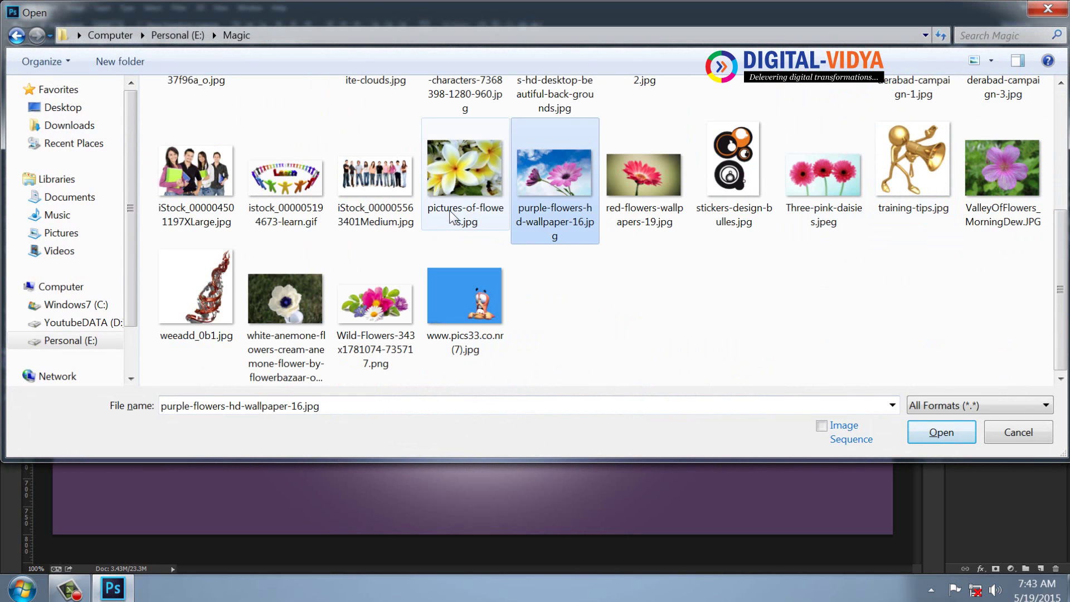
double_click(467, 174)
key("ctrl+1")
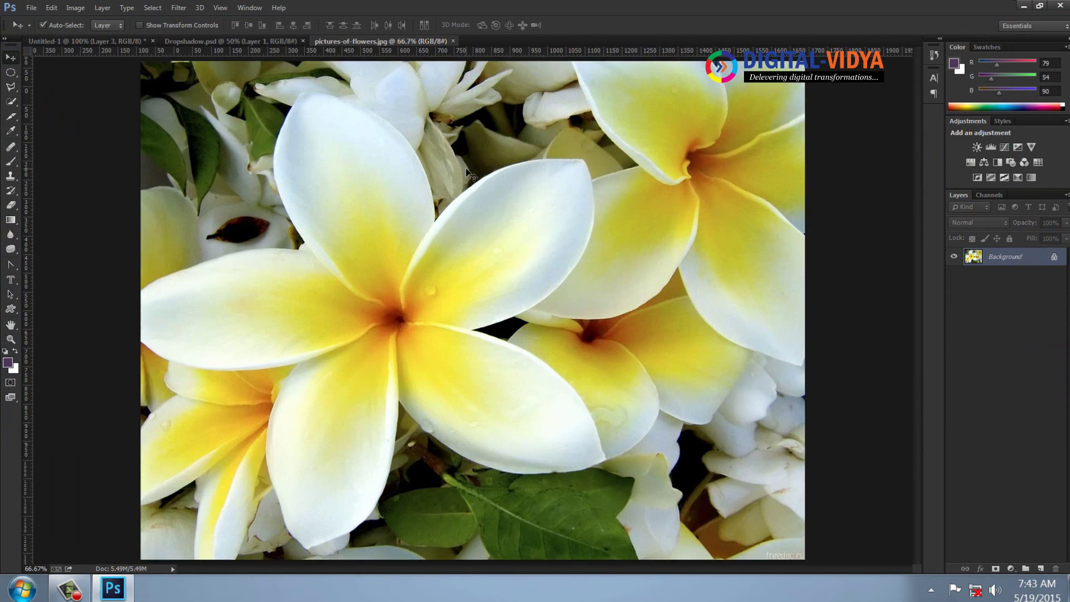
Step: Make a 333 pt '2015' text-mask selection on the flower and copy it to a new layer
left_click(10, 284)
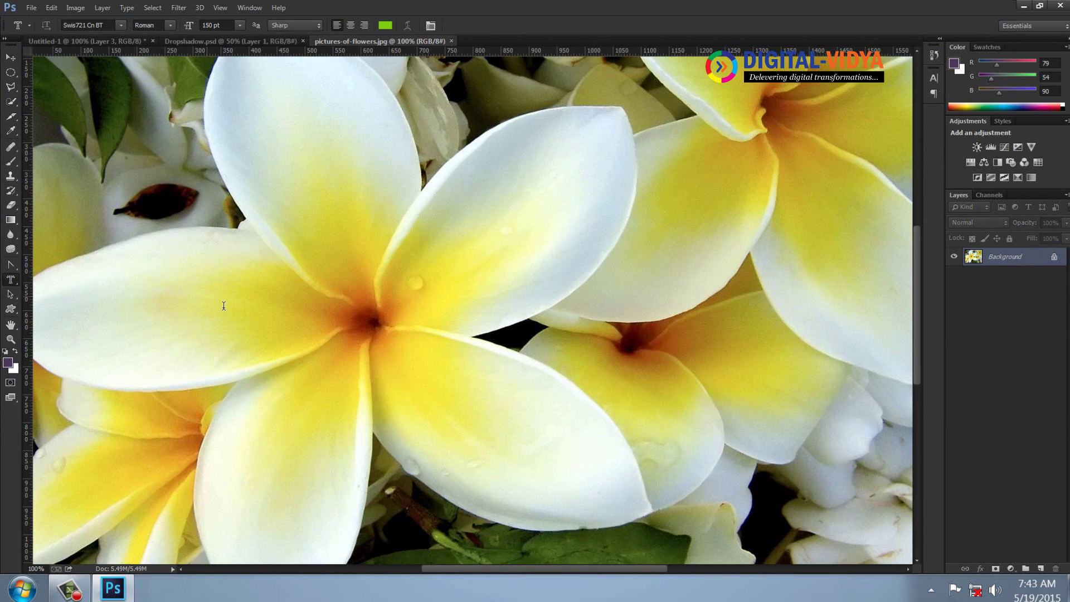
left_click(233, 321)
type("2015")
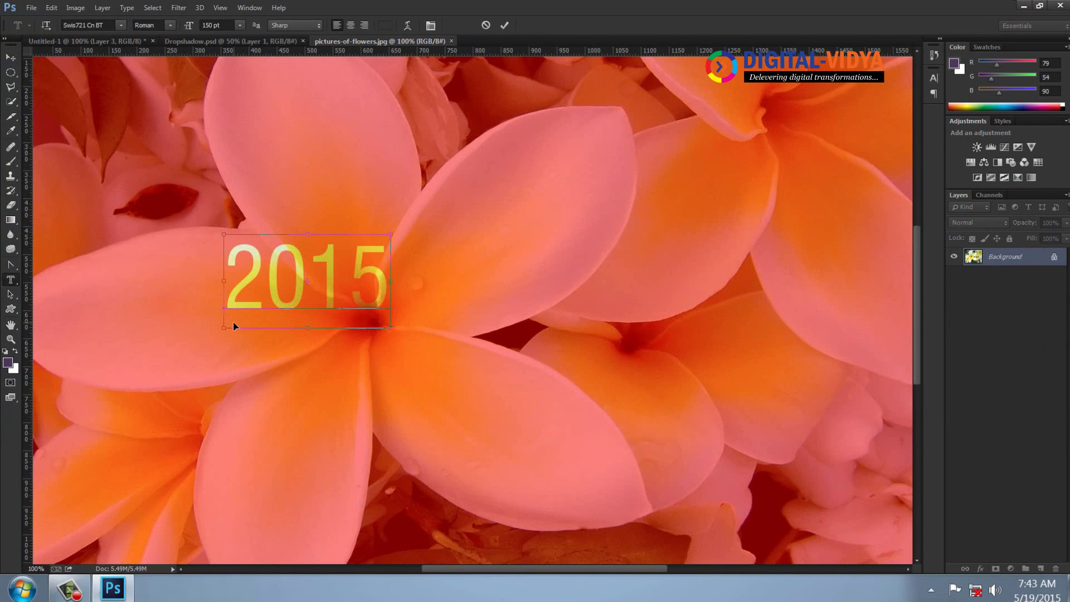
key("ctrl+a")
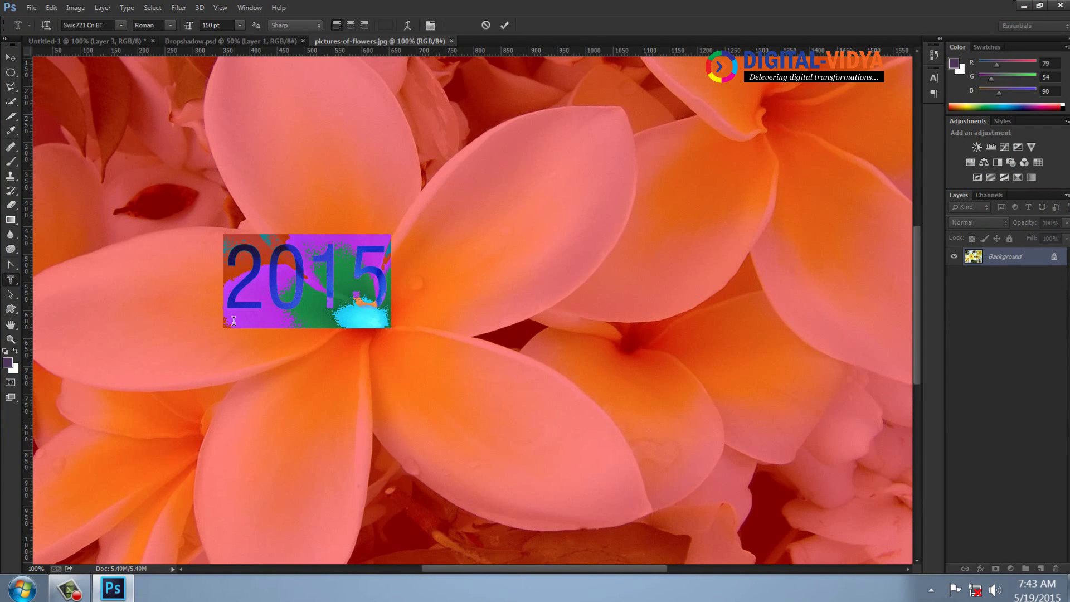
left_click(221, 26)
type("333")
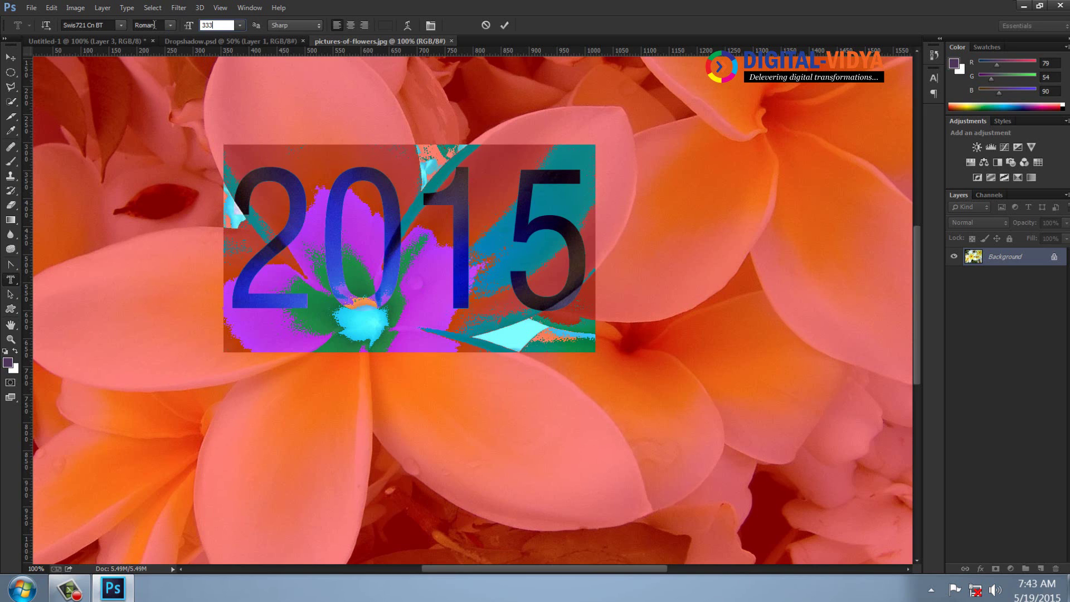
left_click(13, 58)
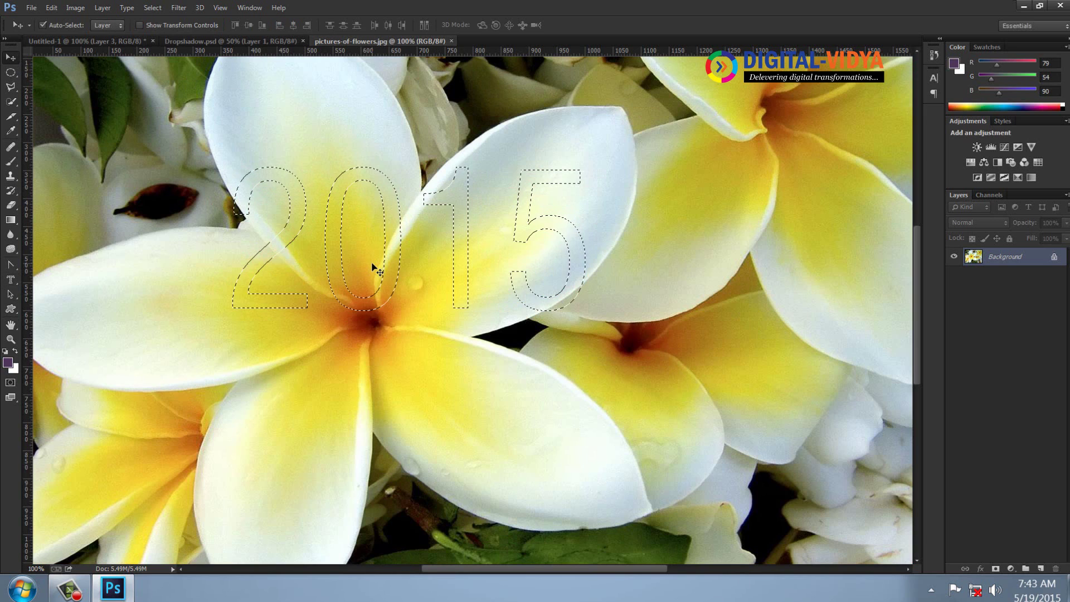
key("ctrl+j")
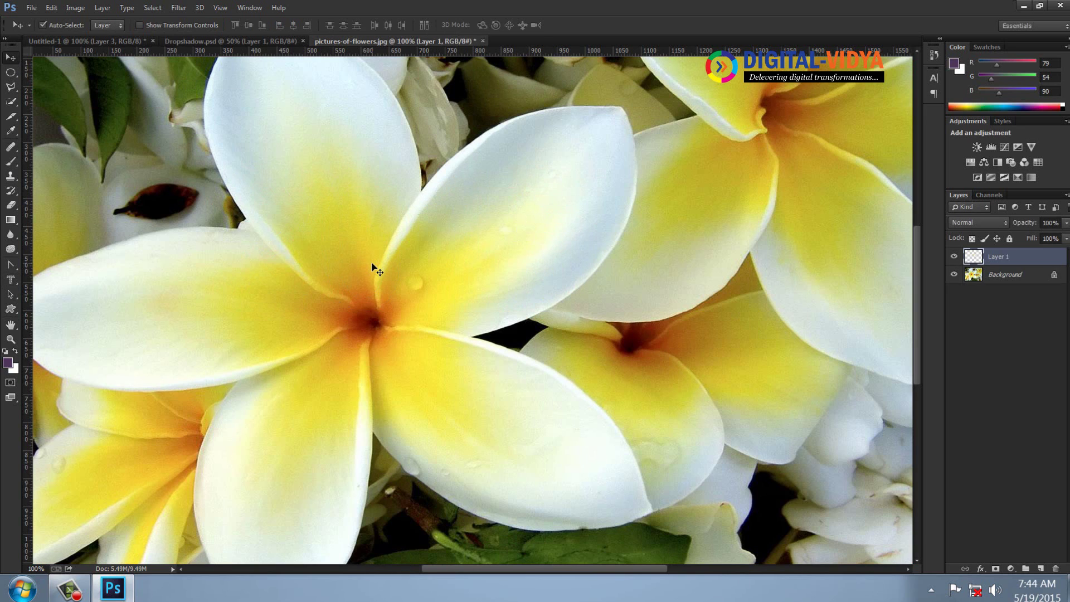
Step: Add a drop shadow with an enlarged, softer size to the 2015 layer
left_click(979, 568)
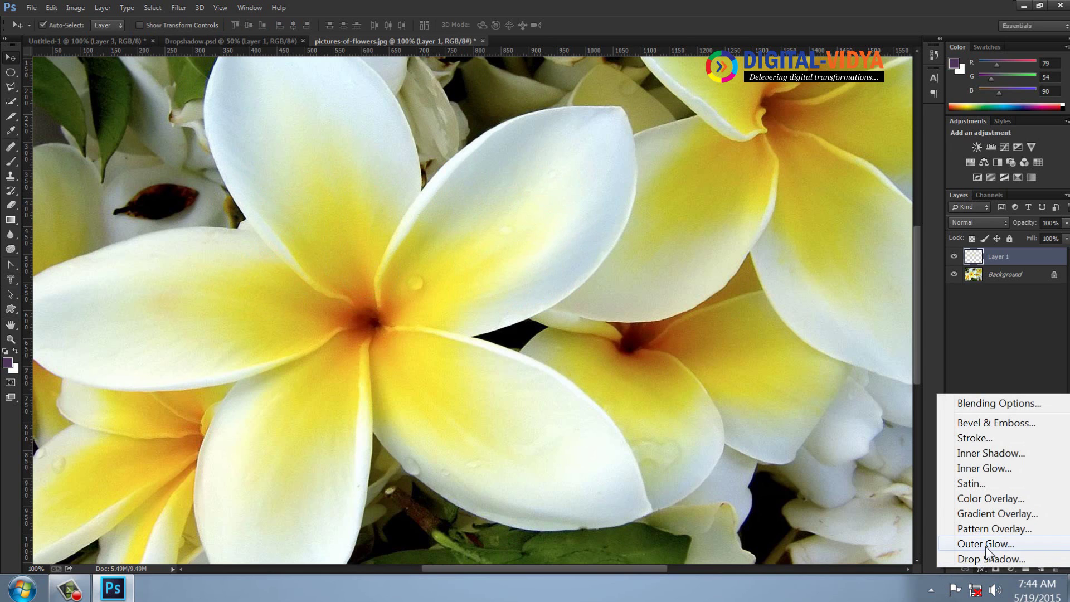
left_click(986, 557)
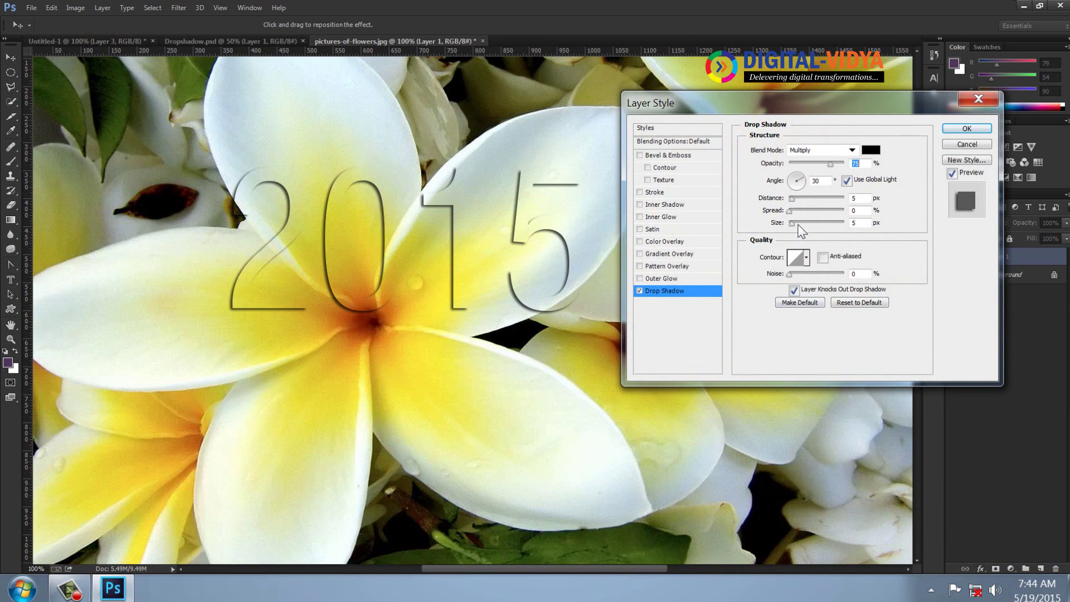
left_click_drag(791, 224, 798, 225)
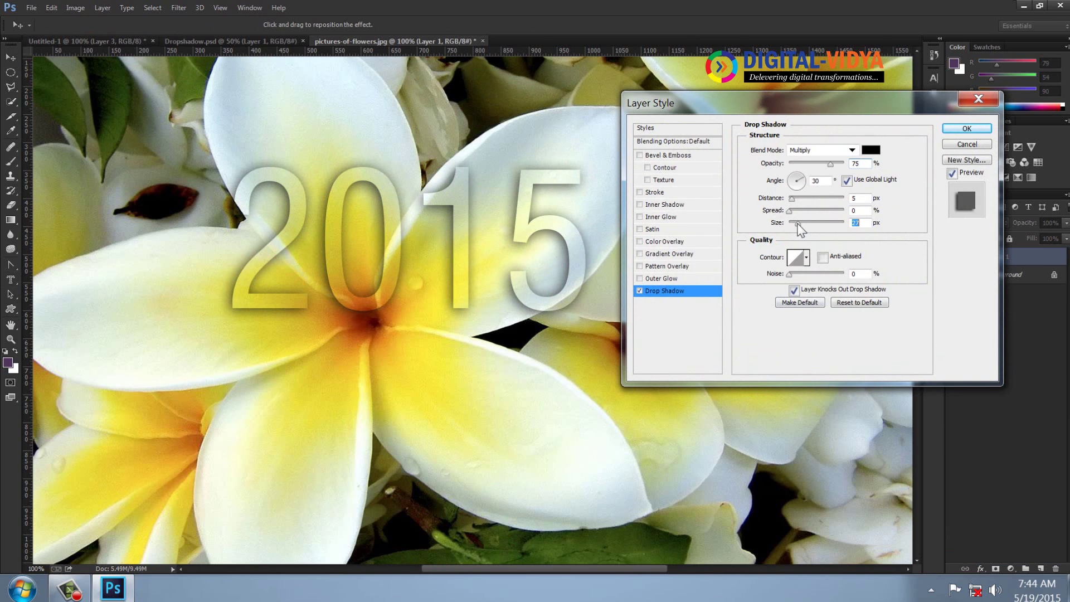
left_click(964, 129)
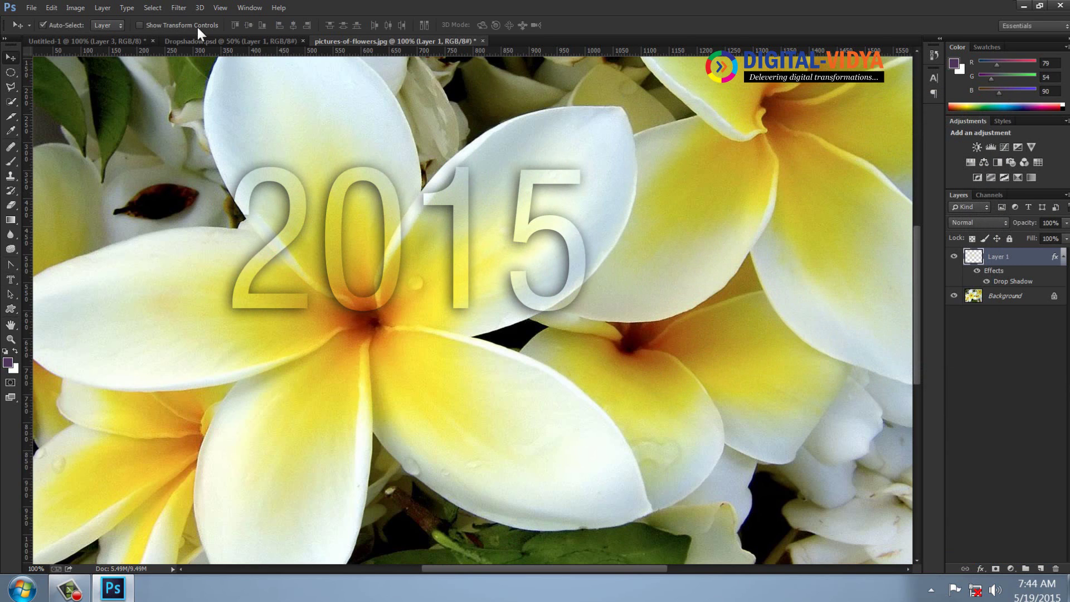
Step: Close Dropshadow.psd and return to the Untitled-1 canvas to style the ADOBE layer
left_click(210, 40)
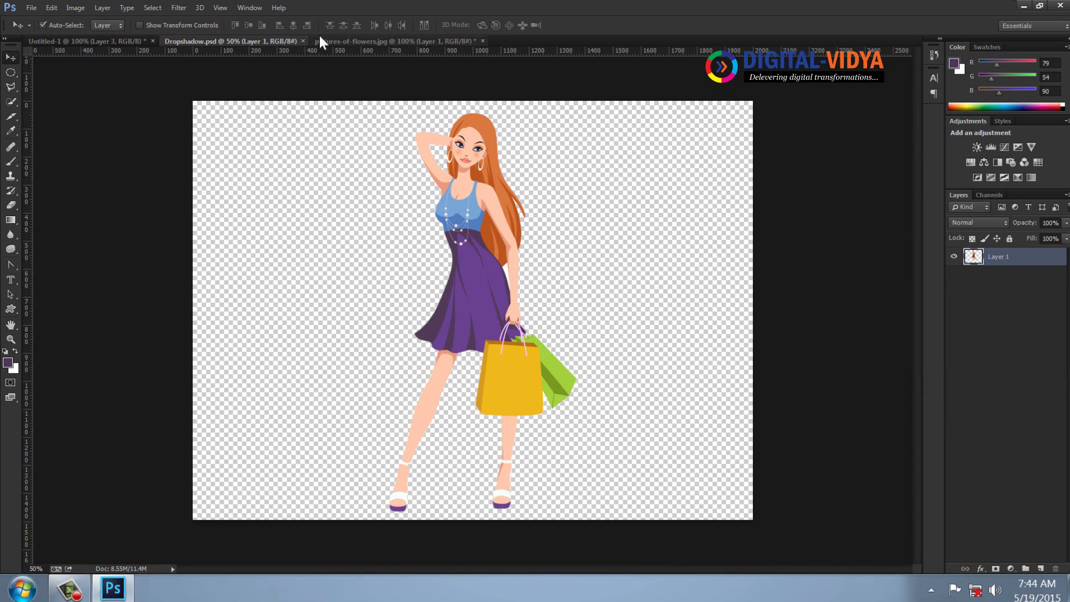
left_click(302, 41)
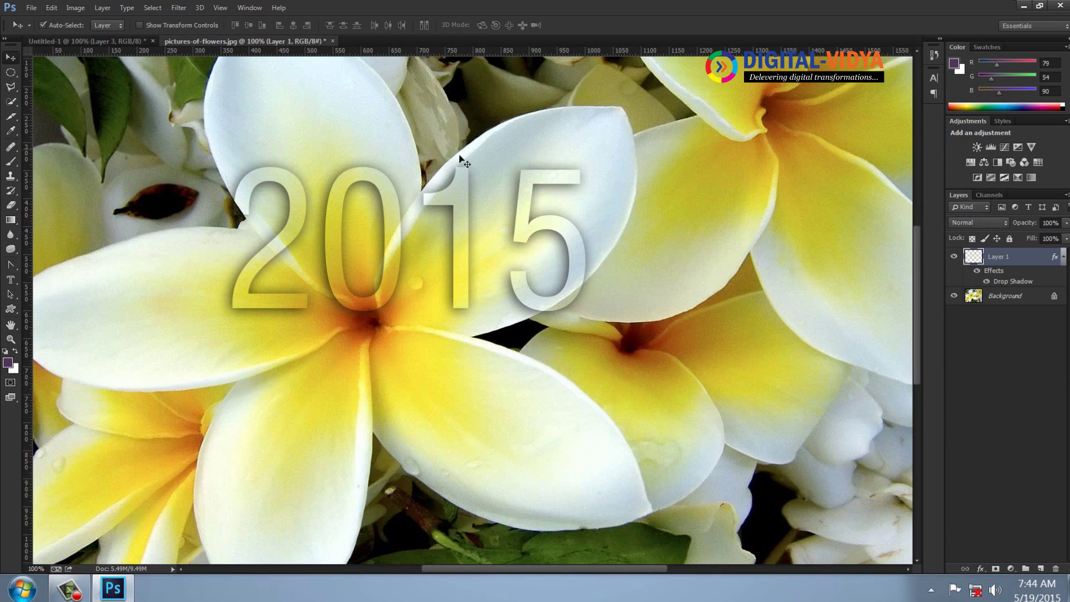
left_click(127, 40)
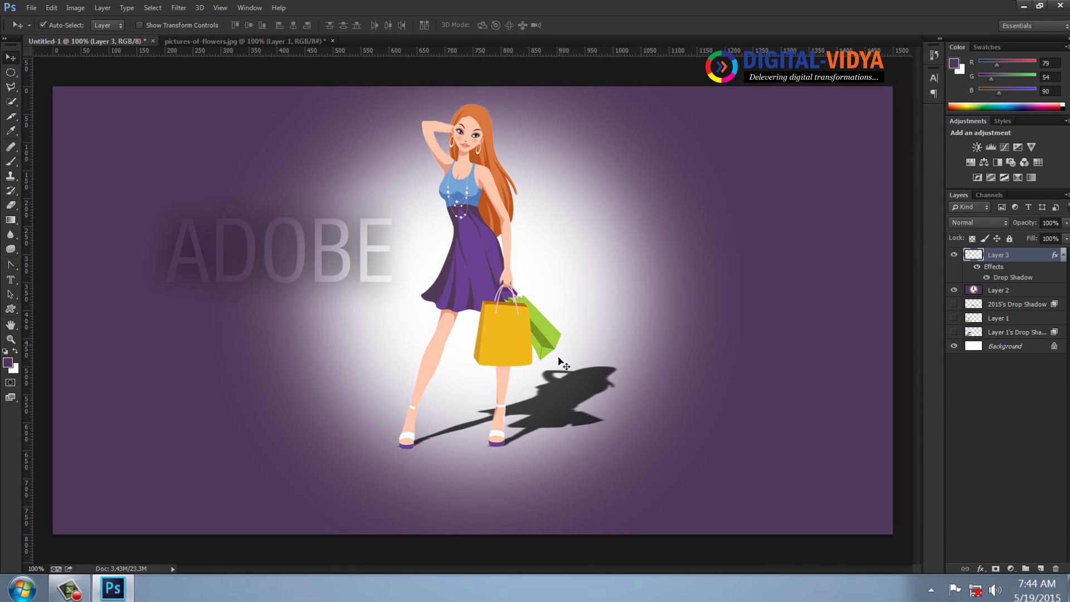
left_click(284, 41)
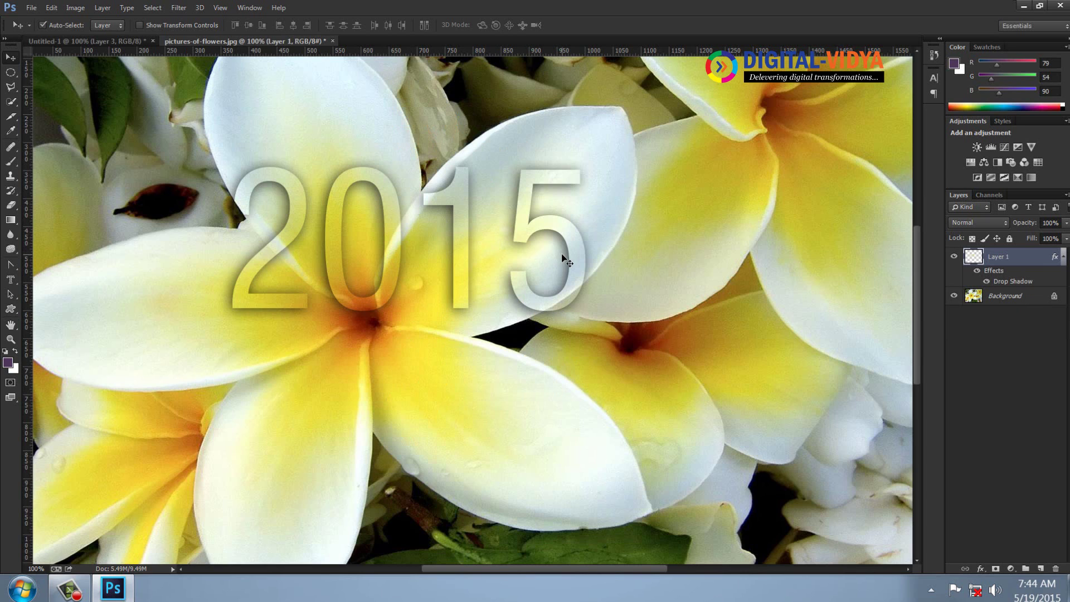
left_click(90, 41)
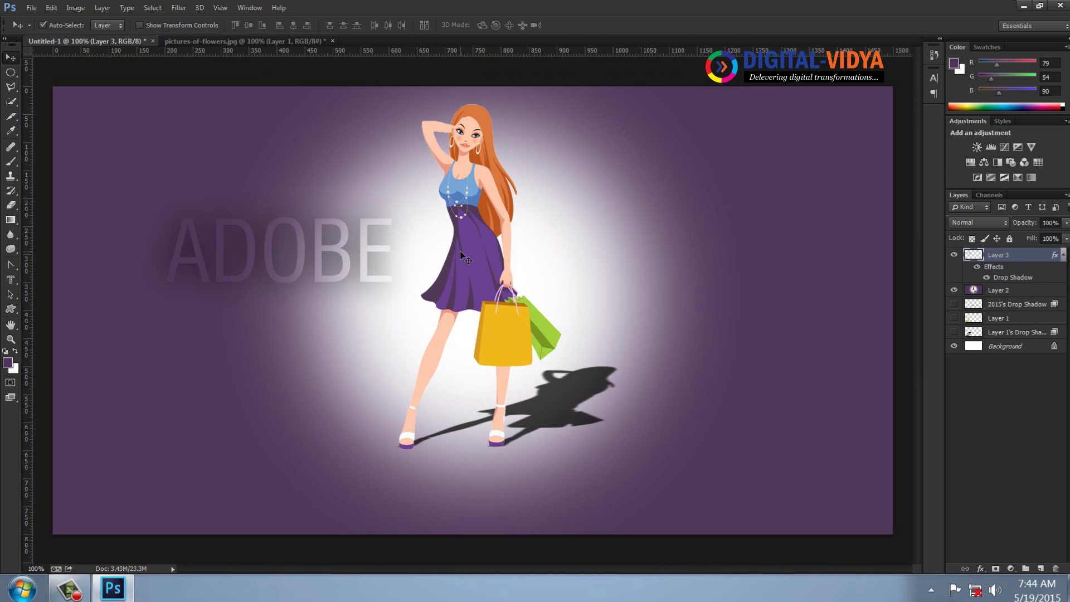
left_click(980, 568)
left_click(982, 557)
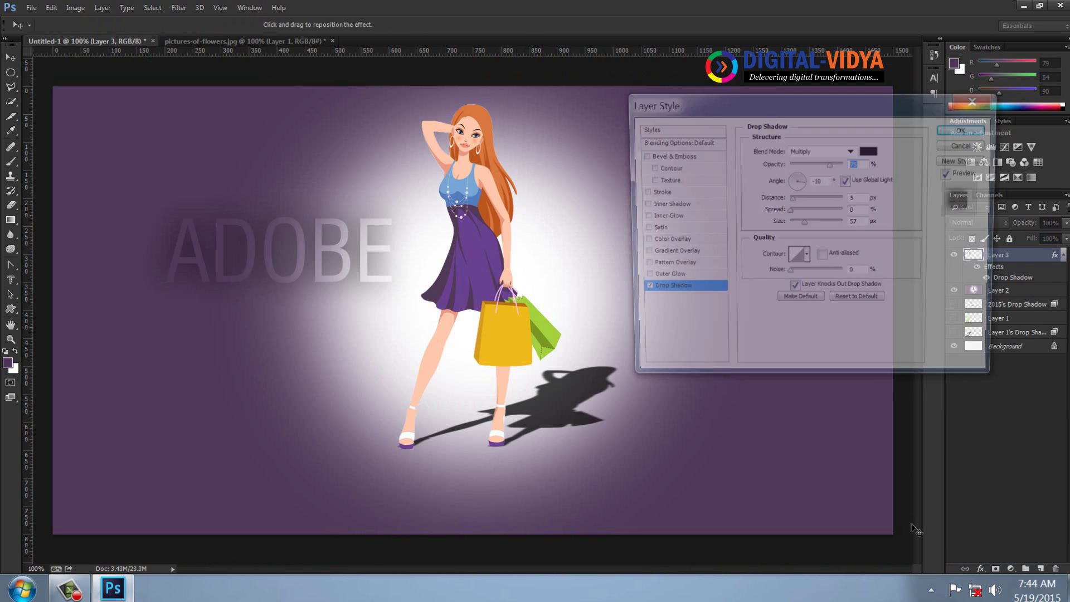
left_click_drag(813, 107, 351, 103)
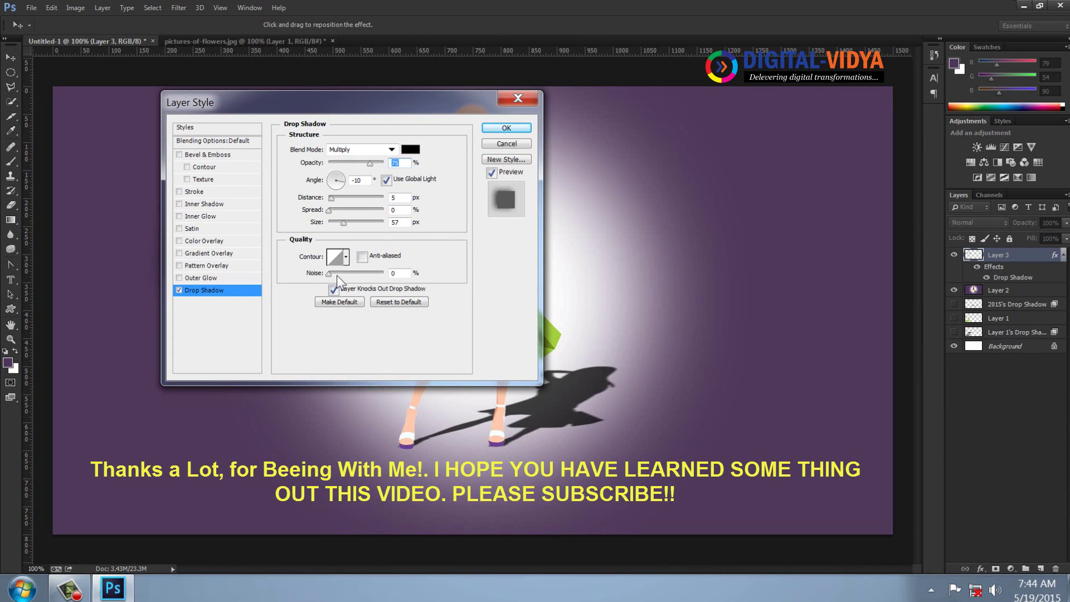
left_click_drag(350, 114, 674, 83)
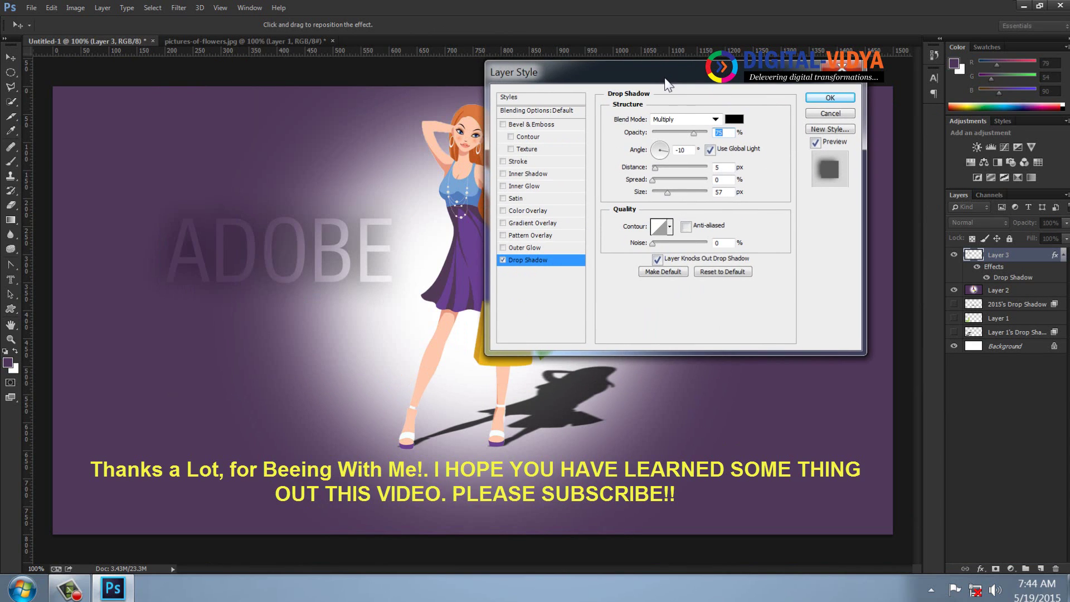
mouse_move(651, 242)
left_mouse_down()
mouse_move(681, 243)
mouse_move(656, 246)
left_mouse_up()
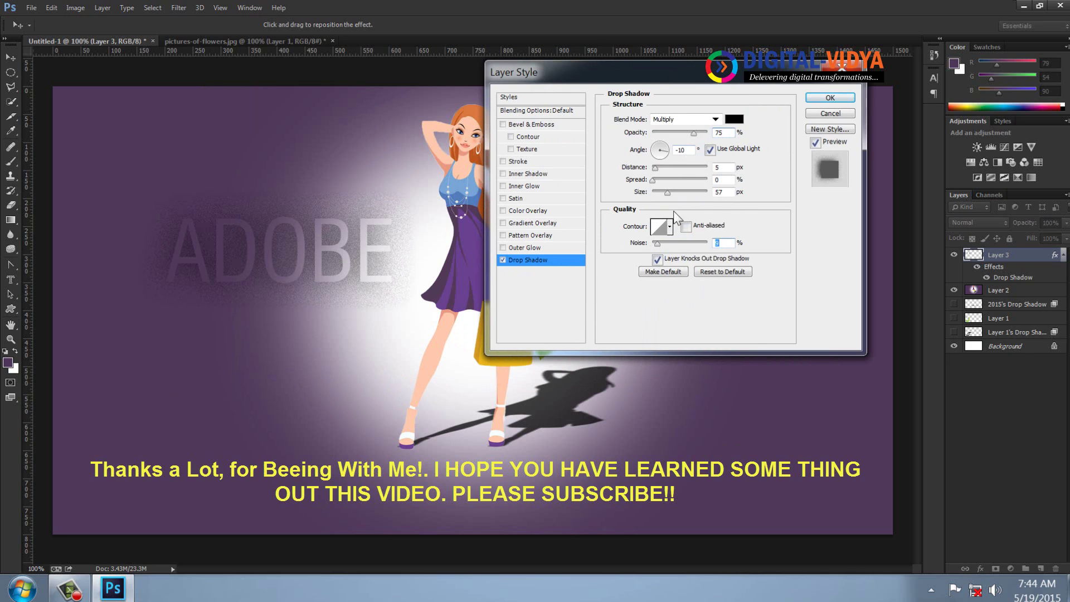
left_click(670, 227)
left_click(659, 256)
left_click(659, 269)
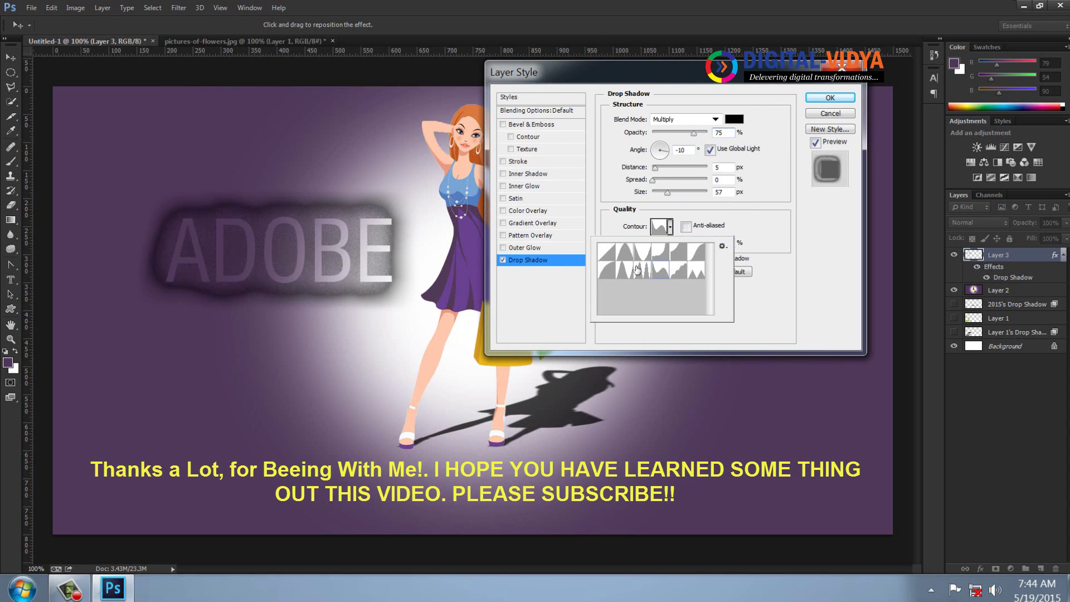
left_click(641, 270)
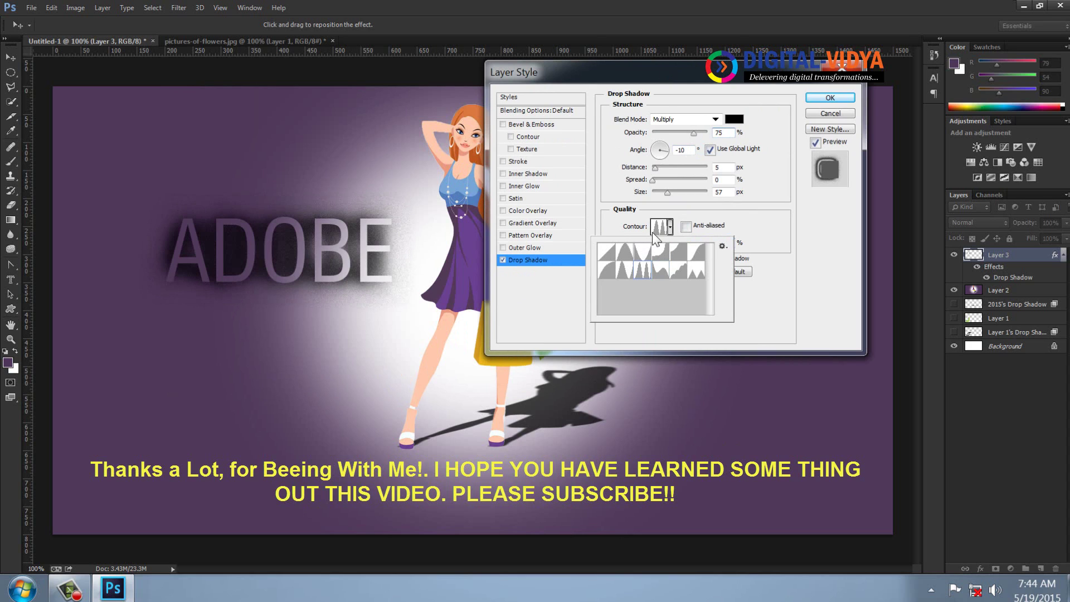
left_click(606, 256)
left_click(624, 257)
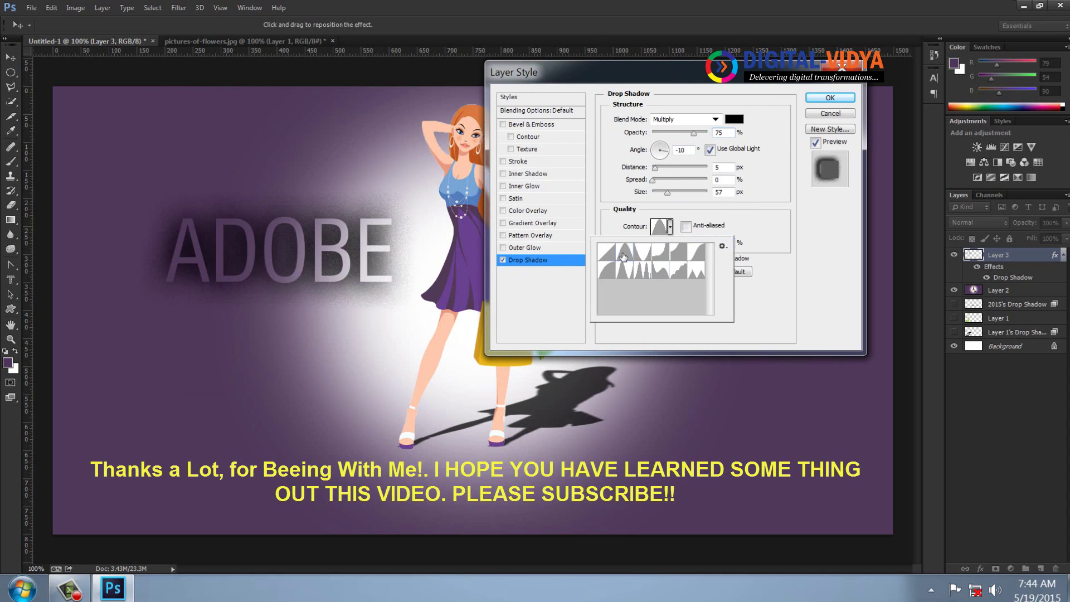
left_click(841, 113)
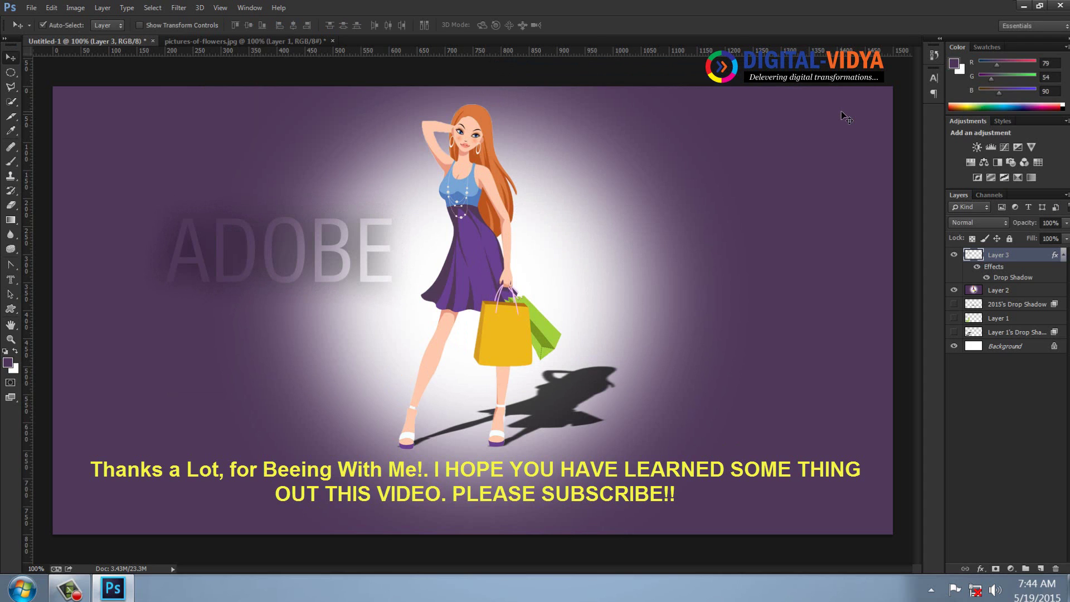